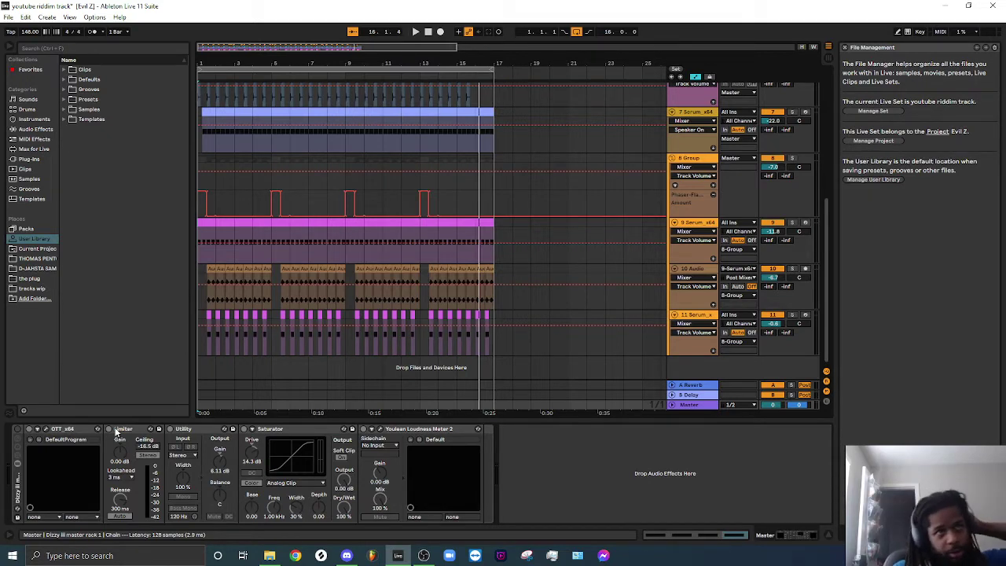
- Show the 21 Kick2 track's effects and bypass its Saturator, Bass - Punch compressor and EQ Eight
{"action": "scroll", "coordinate": [420, 240], "scroll_direction": "up", "scroll_amount": 6}
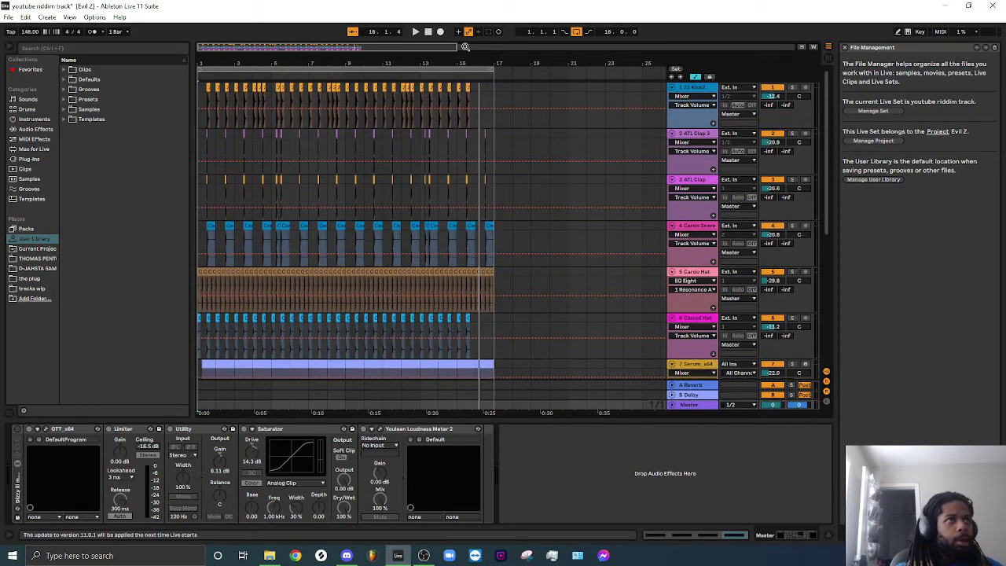
{"action": "left_click_drag", "start_coordinate": [455, 46], "coordinate": [331, 48]}
{"action": "left_click", "coordinate": [694, 94]}
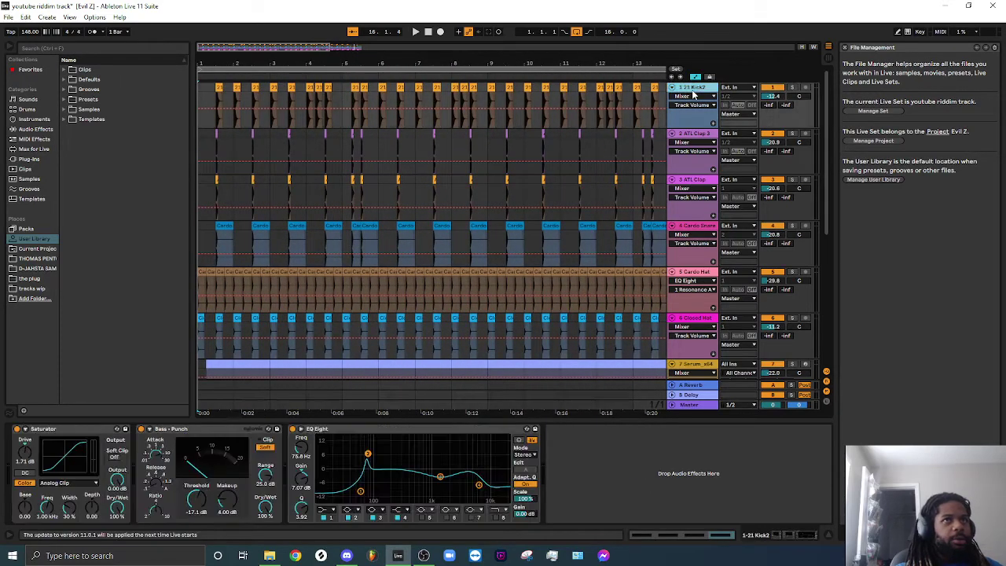
{"action": "left_click", "coordinate": [16, 429]}
{"action": "left_click", "coordinate": [141, 428]}
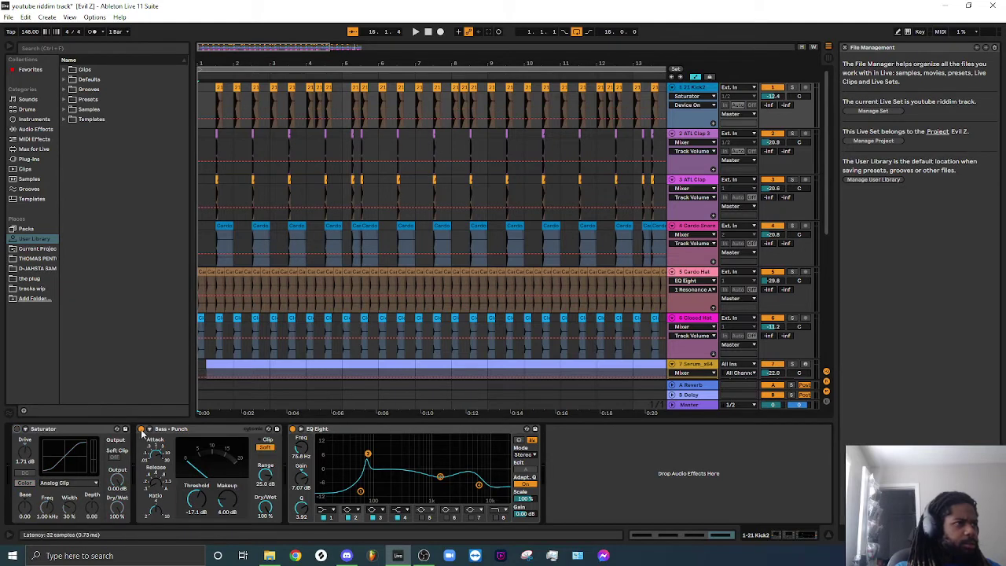
{"action": "left_click", "coordinate": [293, 429]}
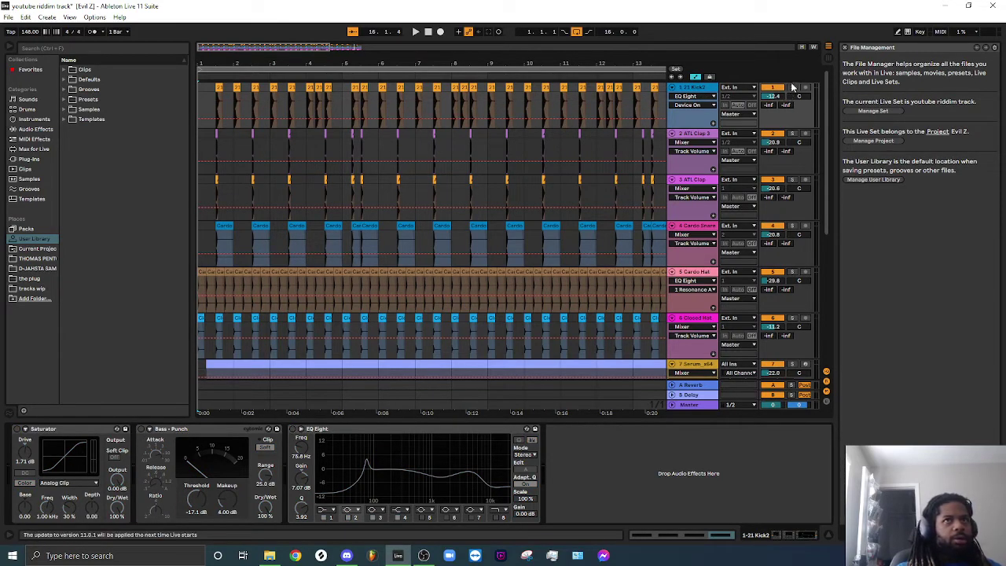
- Solo the 21 Kick2 track and play the unprocessed kick in Session View to check its level
{"action": "key", "text": "Tab"}
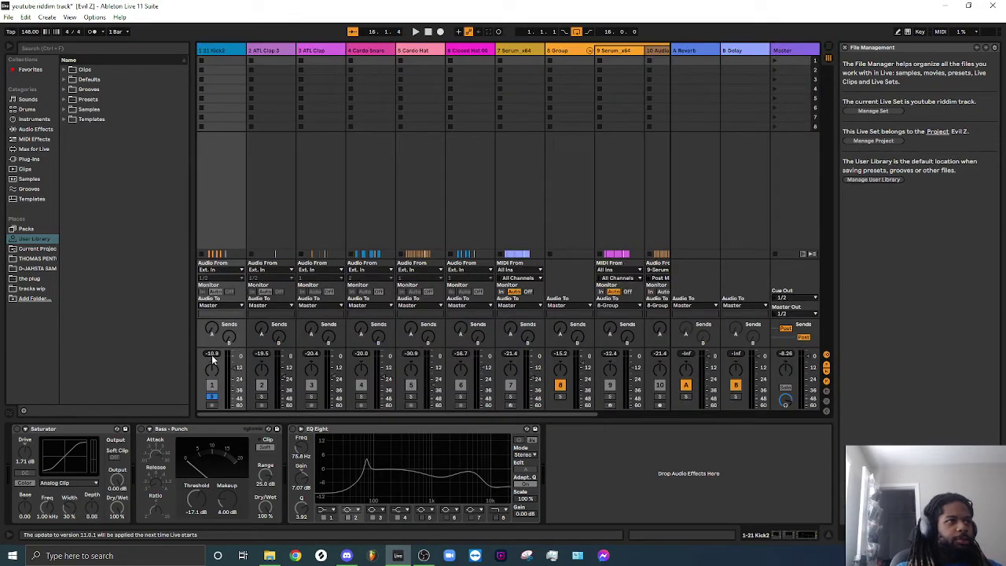
{"action": "key", "text": "space"}
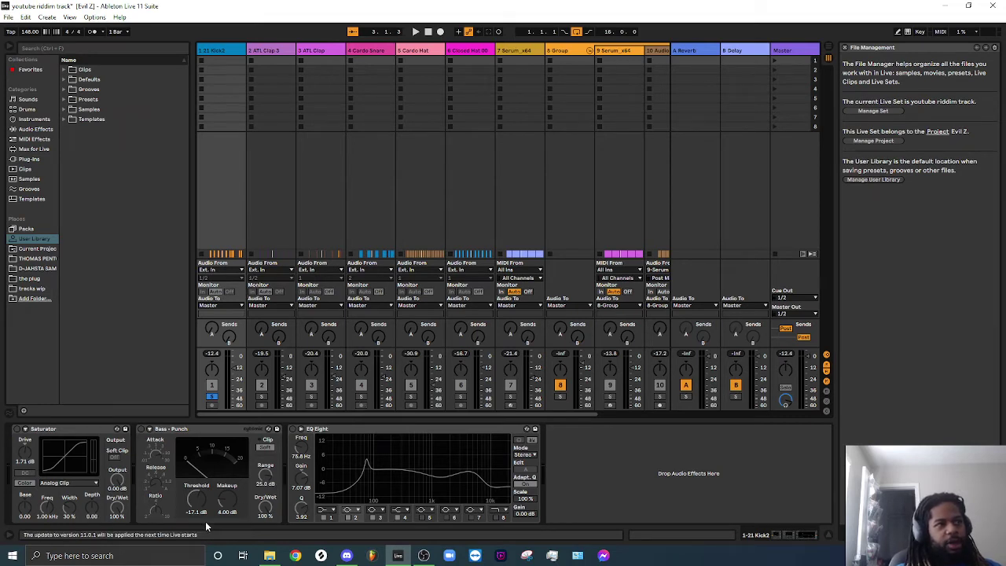
{"action": "key", "text": "space"}
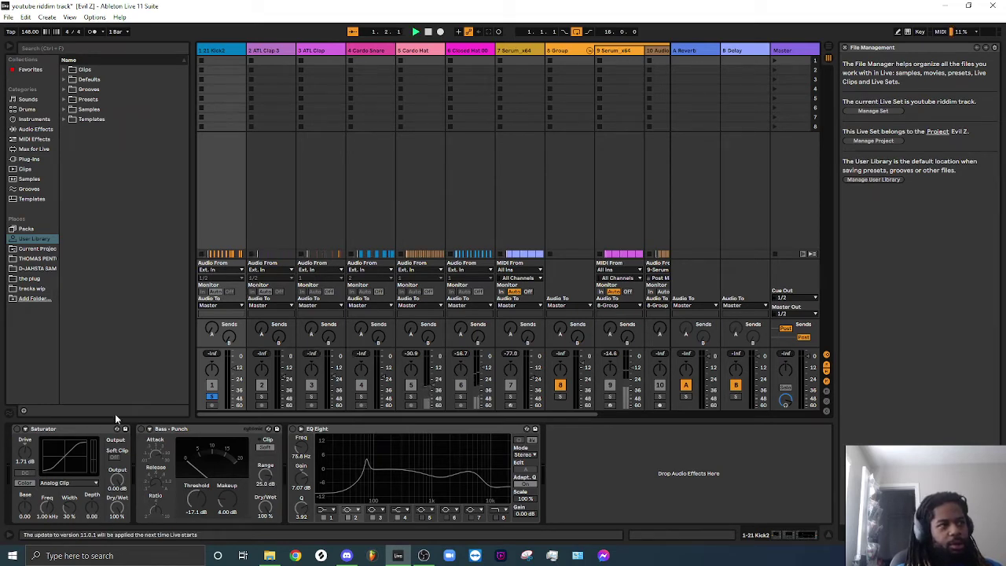
- Turn the kick's Saturator, Bass - Punch compressor and EQ Eight back on and play the processed kick
{"action": "left_click", "coordinate": [17, 429]}
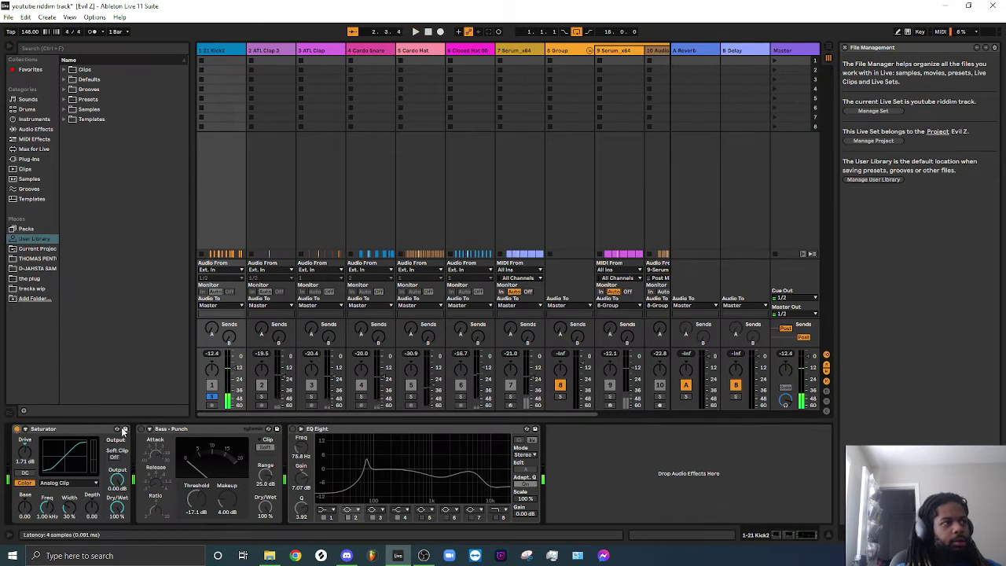
{"action": "left_click", "coordinate": [140, 429]}
{"action": "key", "text": "space"}
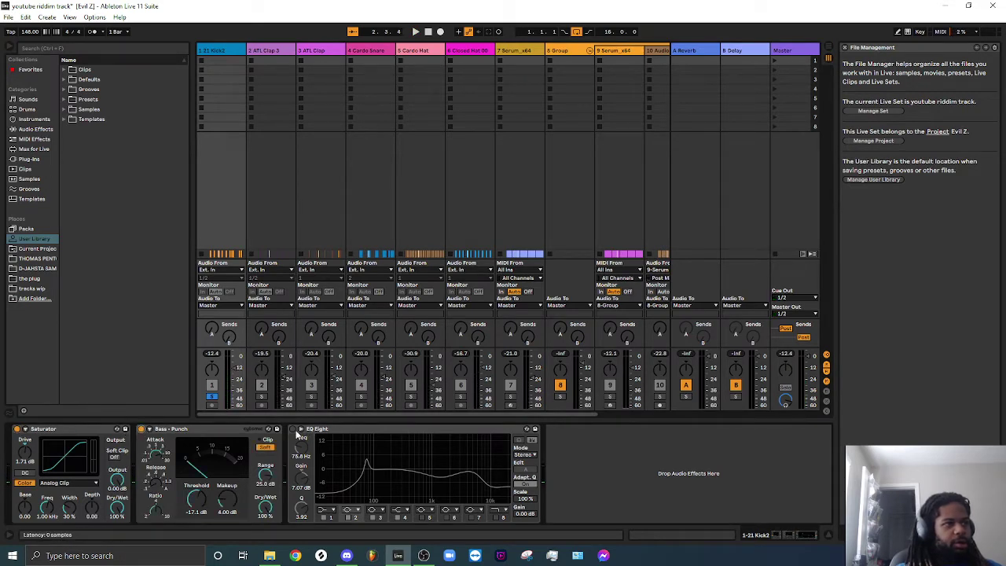
{"action": "left_click", "coordinate": [292, 429]}
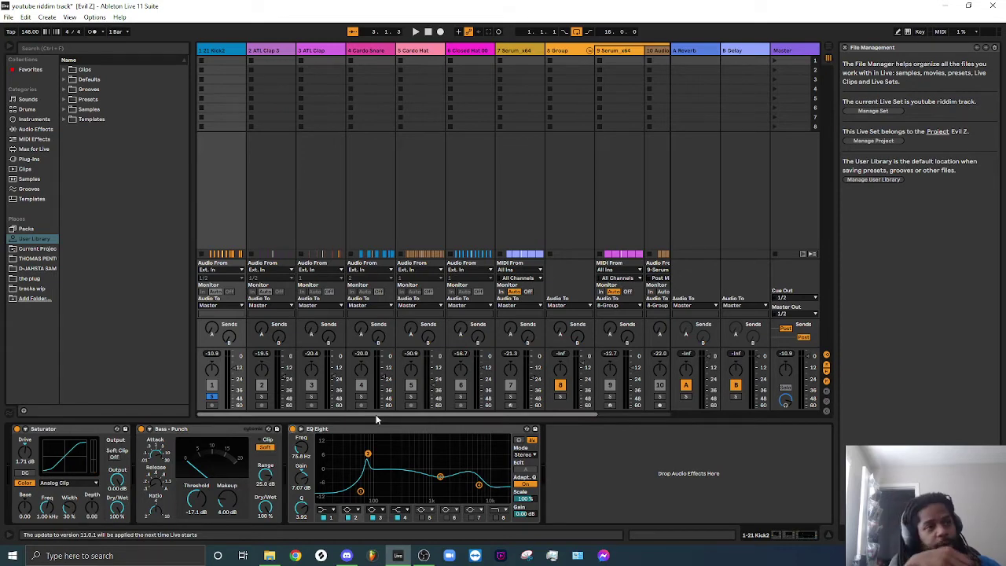
{"action": "key", "text": "space"}
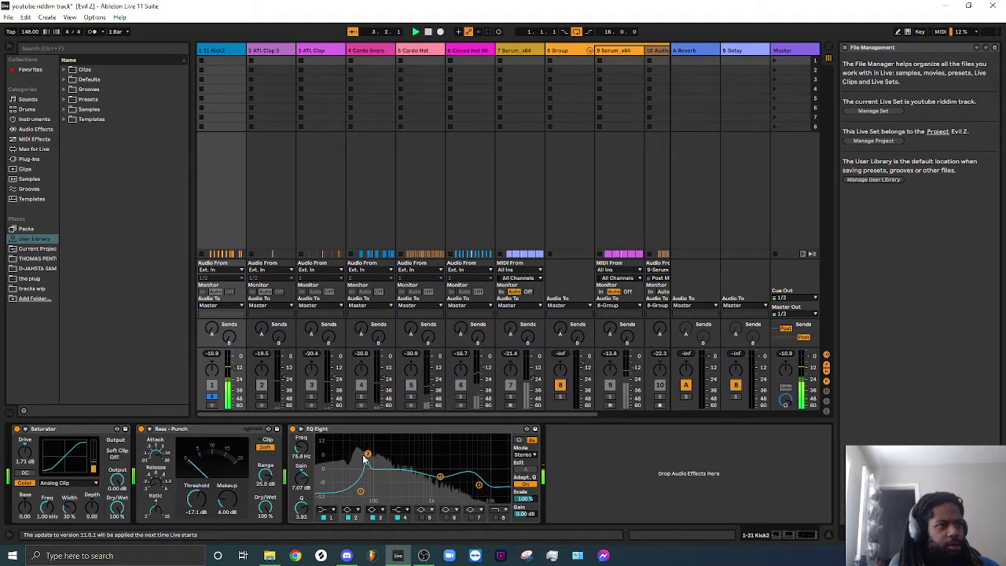
{"action": "key", "text": "space"}
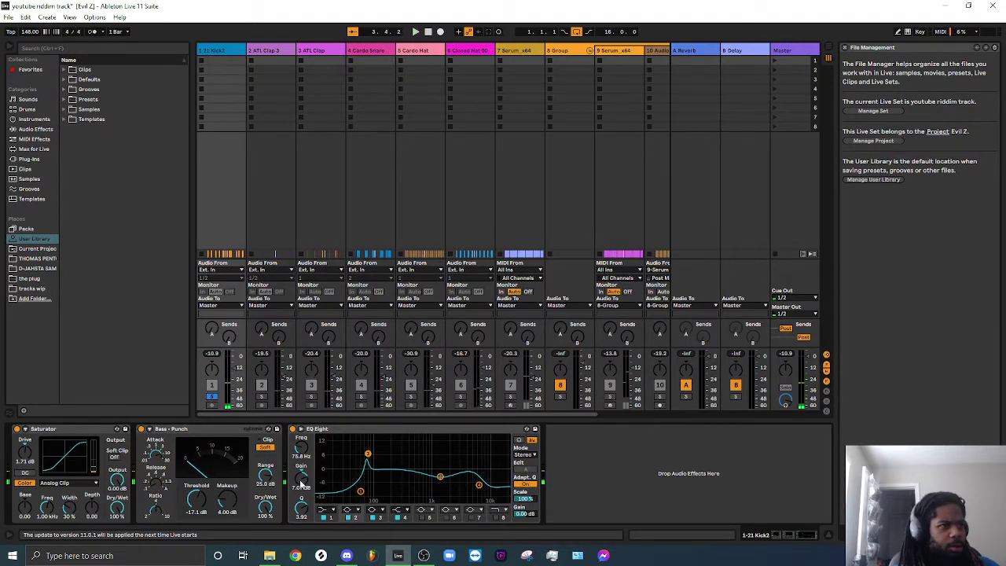
- Set the kick EQ Eight's second band to 5.39 dB gain and a Q of 3.61, and the track volume to -12.4 dB
{"action": "key", "text": "space"}
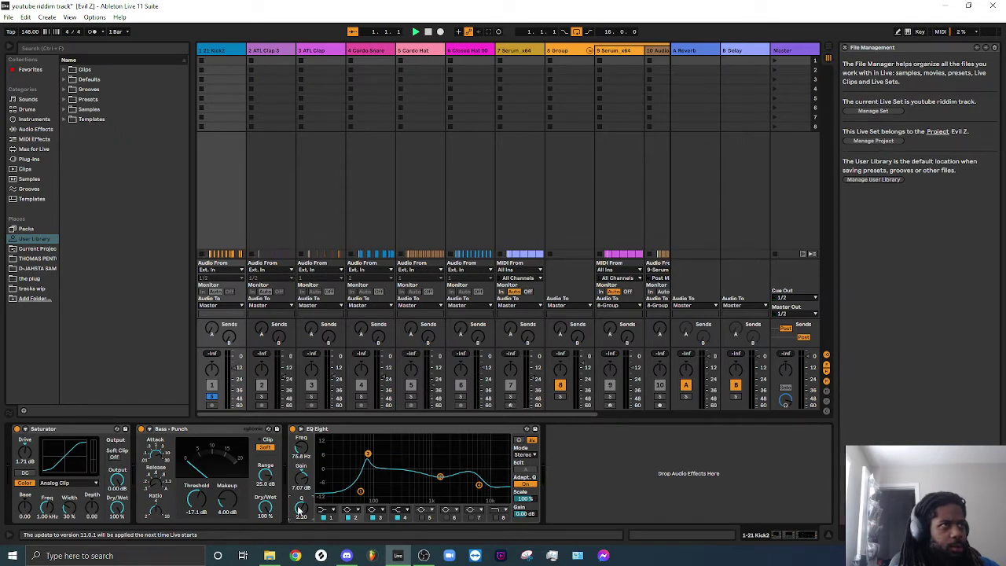
{"action": "left_click_drag", "start_coordinate": [299, 510], "coordinate": [300, 534]}
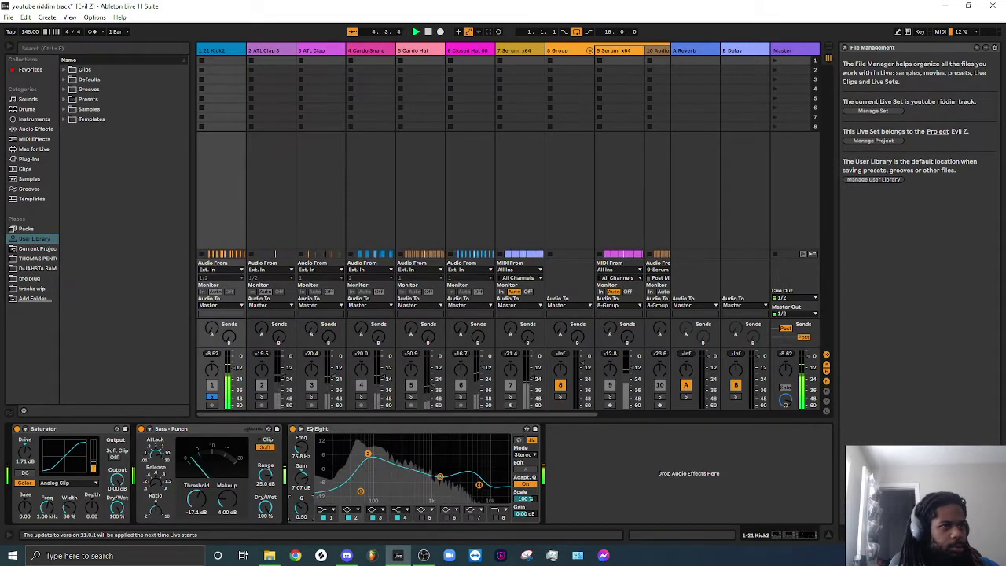
{"action": "mouse_move", "coordinate": [302, 476]}
{"action": "left_mouse_down"}
{"action": "mouse_move", "coordinate": [301, 491]}
{"action": "mouse_move", "coordinate": [301, 468]}
{"action": "left_mouse_up"}
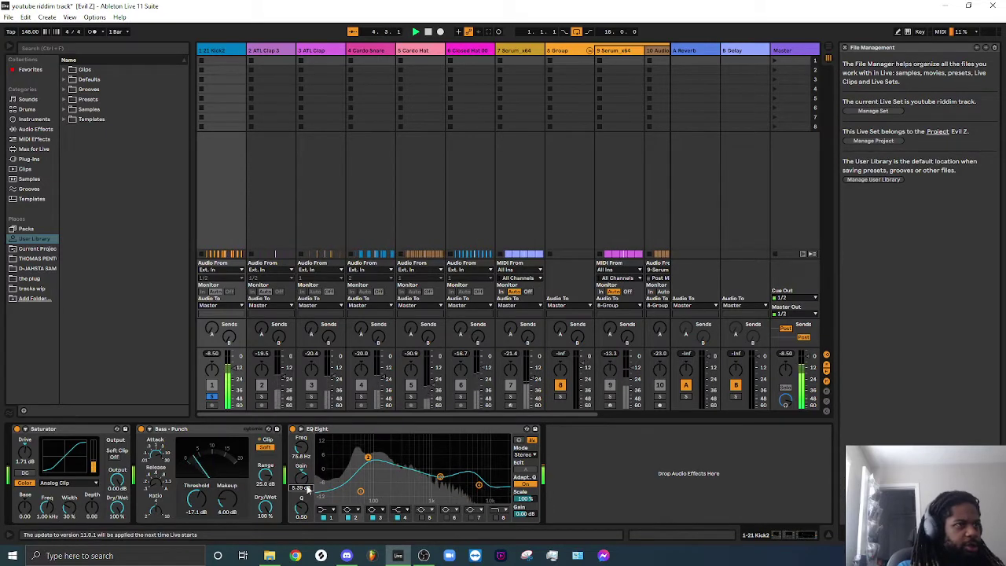
{"action": "left_click_drag", "start_coordinate": [302, 507], "coordinate": [301, 460]}
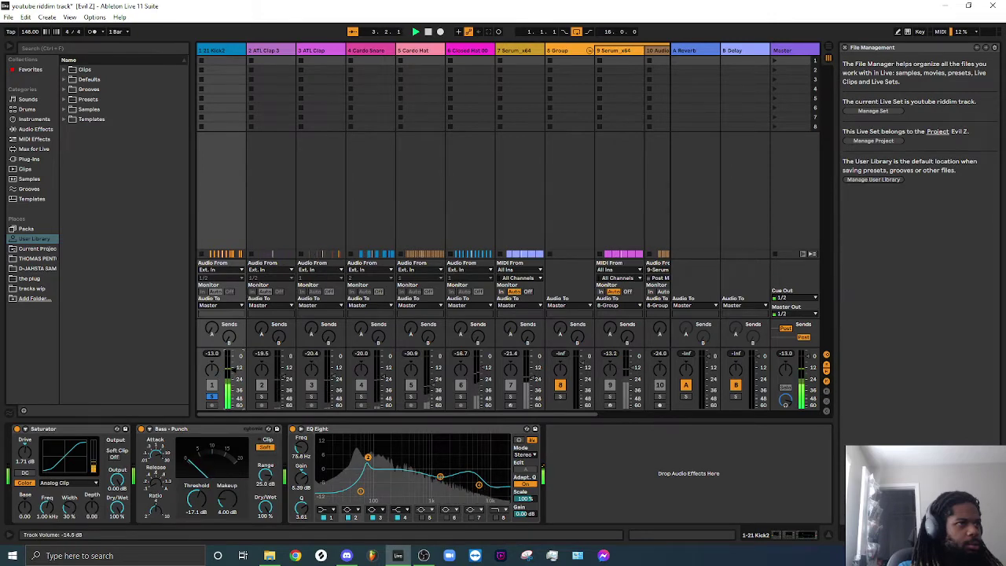
{"action": "key", "text": "space"}
{"action": "left_click_drag", "start_coordinate": [233, 373], "coordinate": [233, 369]}
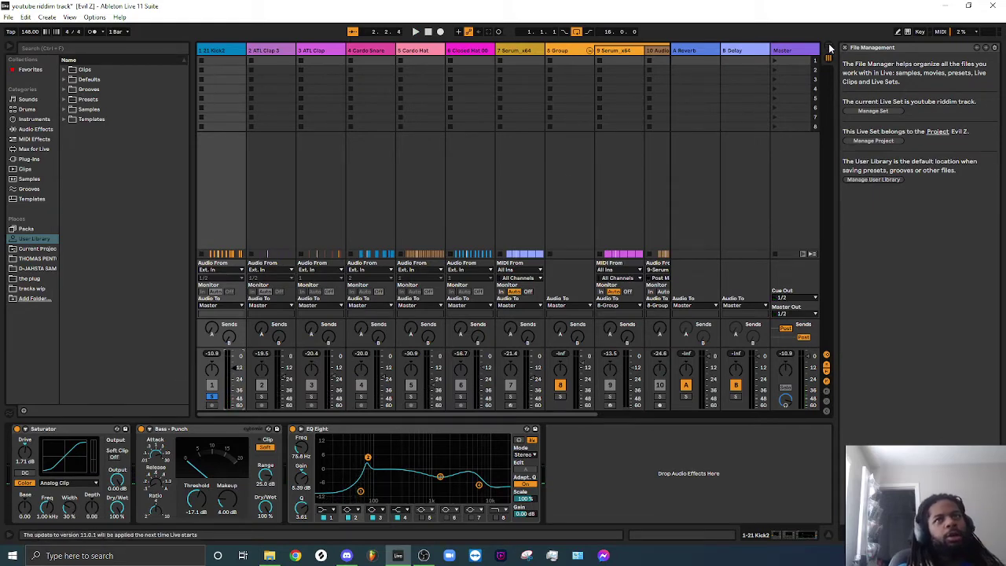
- Solo the ATL Clap 3, ATL Clap and Cardo Snare tracks along with the kick in Arrangement View
{"action": "left_click", "coordinate": [830, 48]}
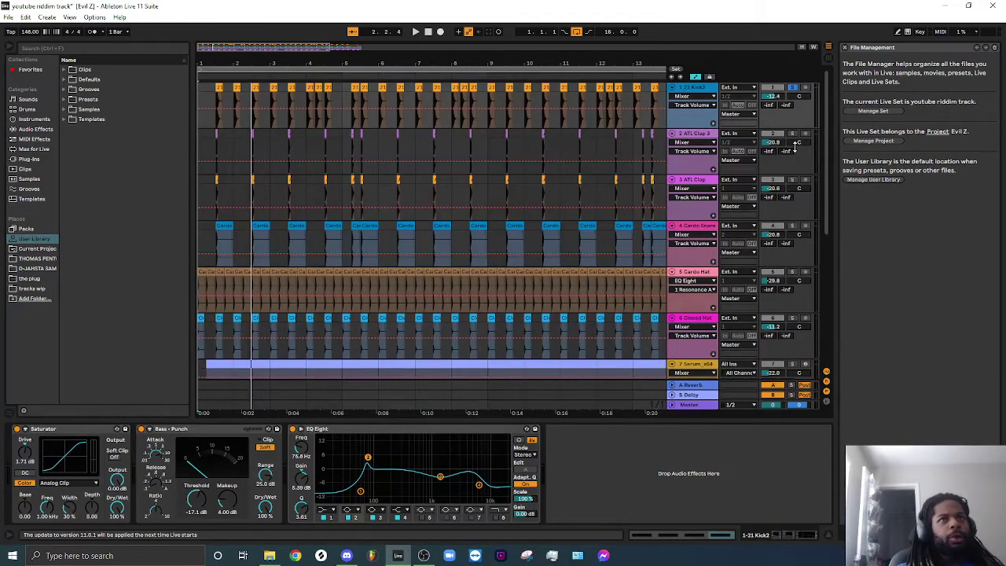
{"action": "left_click", "coordinate": [793, 180]}
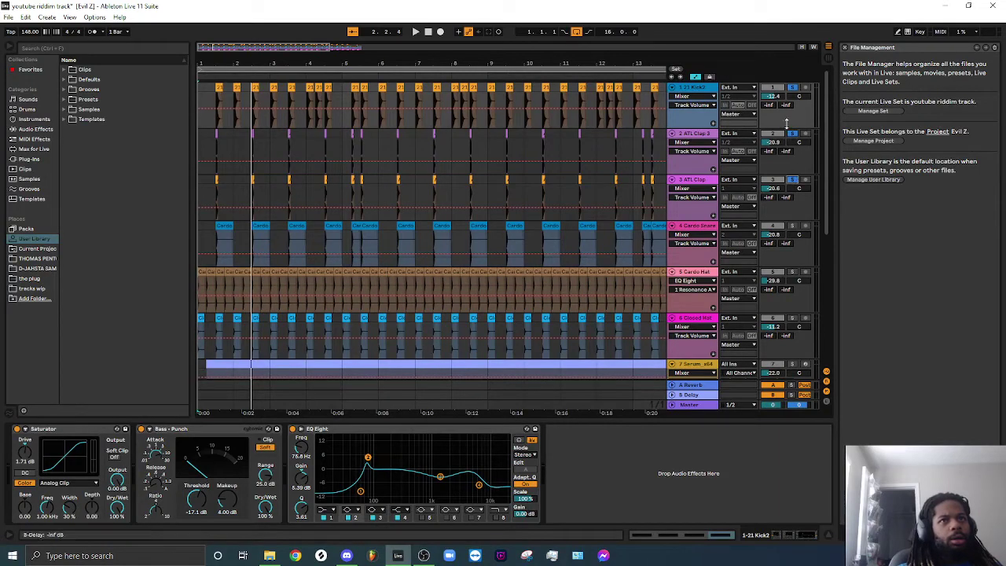
{"action": "left_click", "coordinate": [695, 136]}
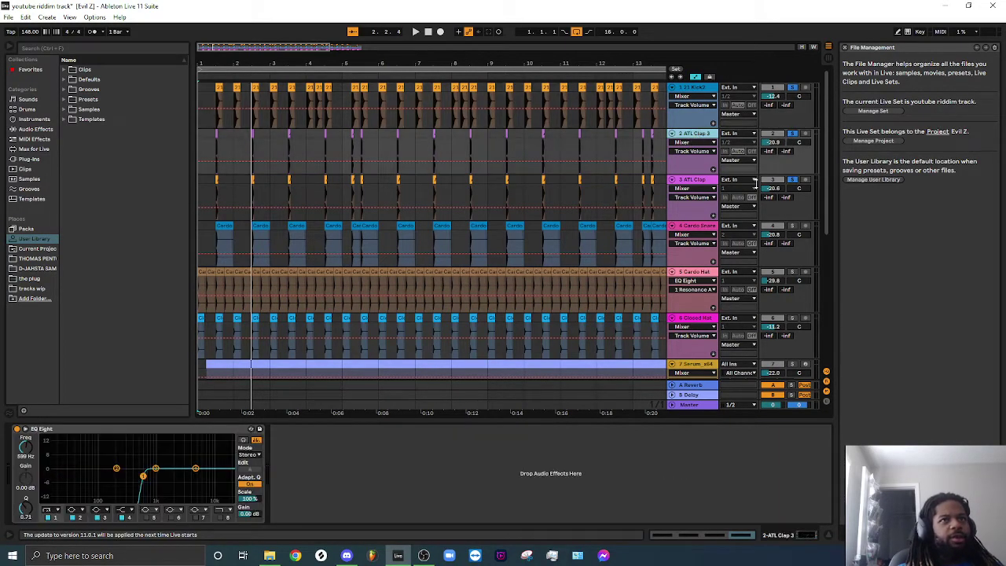
{"action": "left_click", "coordinate": [794, 226]}
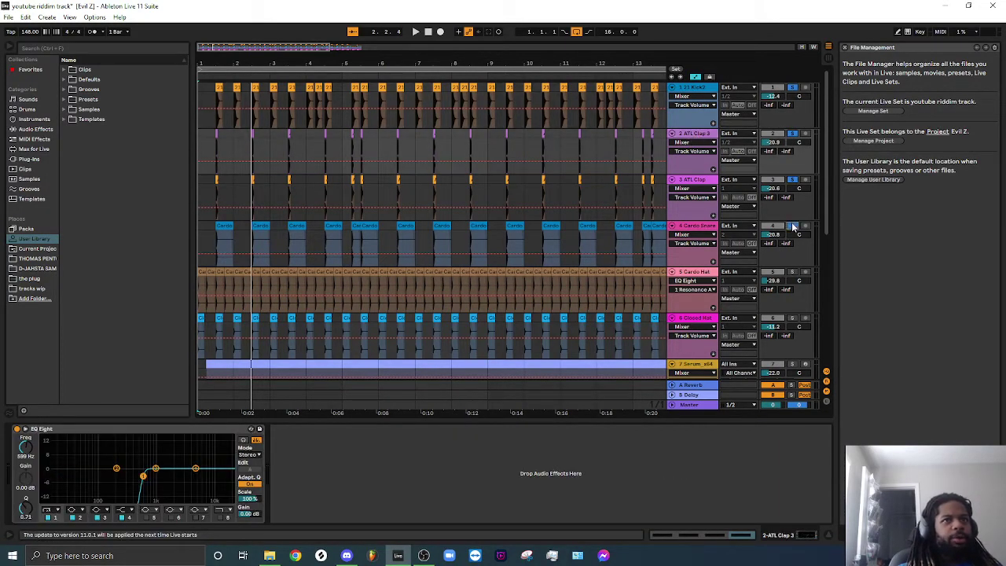
- Inspect the layered kick, clap and snare waveforms near position 5.3 and hide the automation in the arrangement
{"action": "left_click_drag", "start_coordinate": [274, 54], "coordinate": [246, 128]}
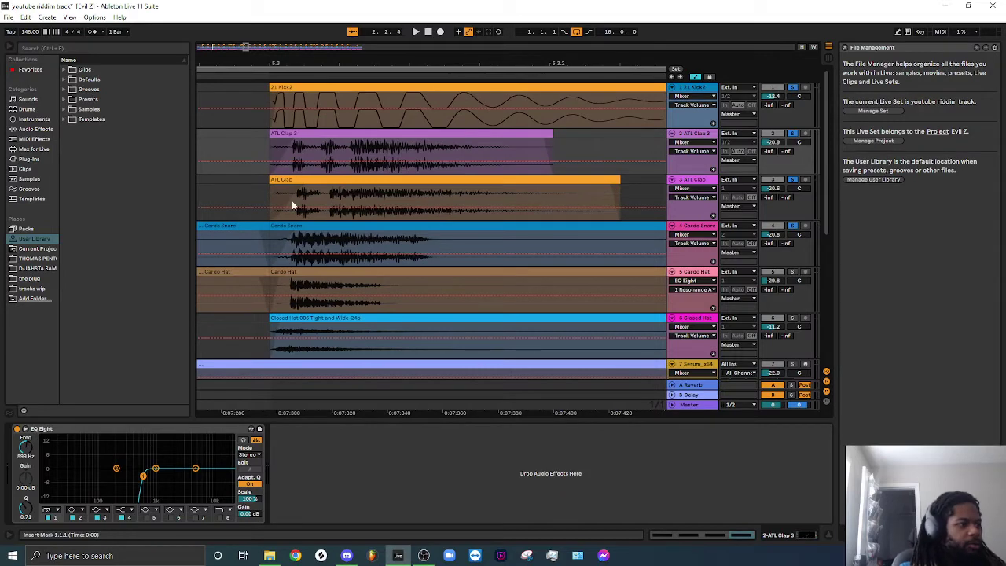
{"action": "key", "text": "a"}
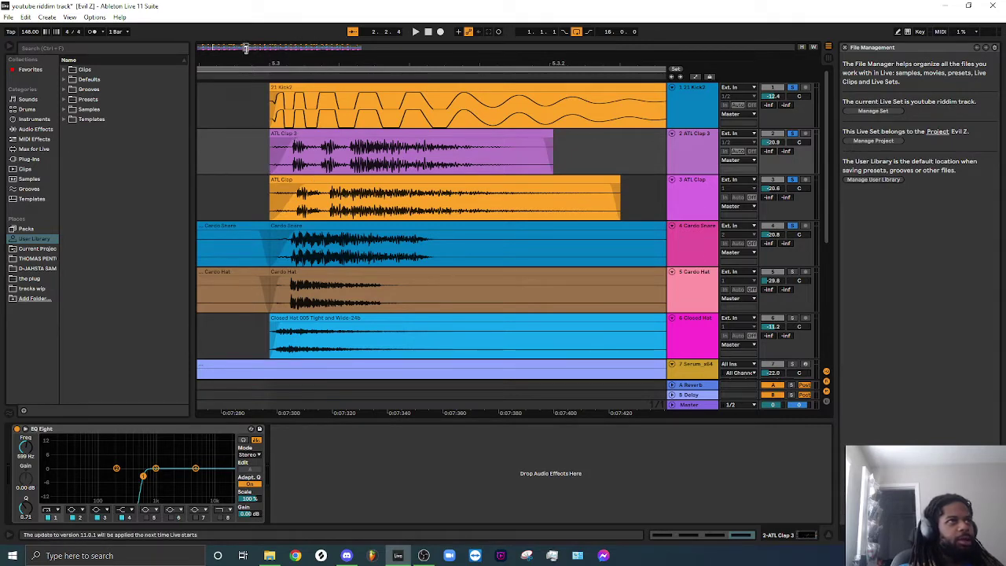
{"action": "mouse_move", "coordinate": [246, 48]}
{"action": "left_mouse_down"}
{"action": "mouse_move", "coordinate": [297, 45]}
{"action": "mouse_move", "coordinate": [262, 48]}
{"action": "left_mouse_up"}
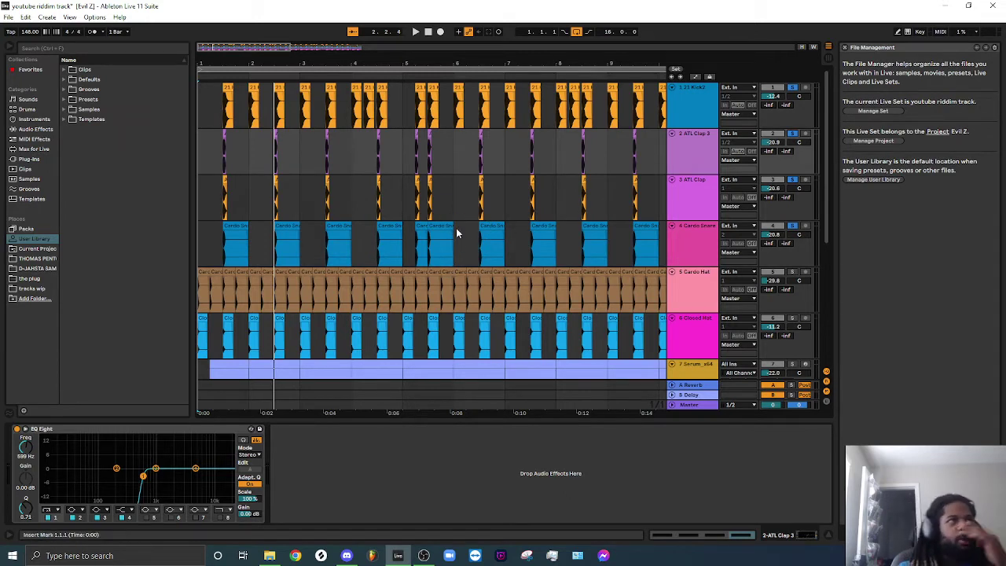
- Play the soloed kick, claps and snare and check their levels in the Session View mixer
{"action": "key", "text": "space"}
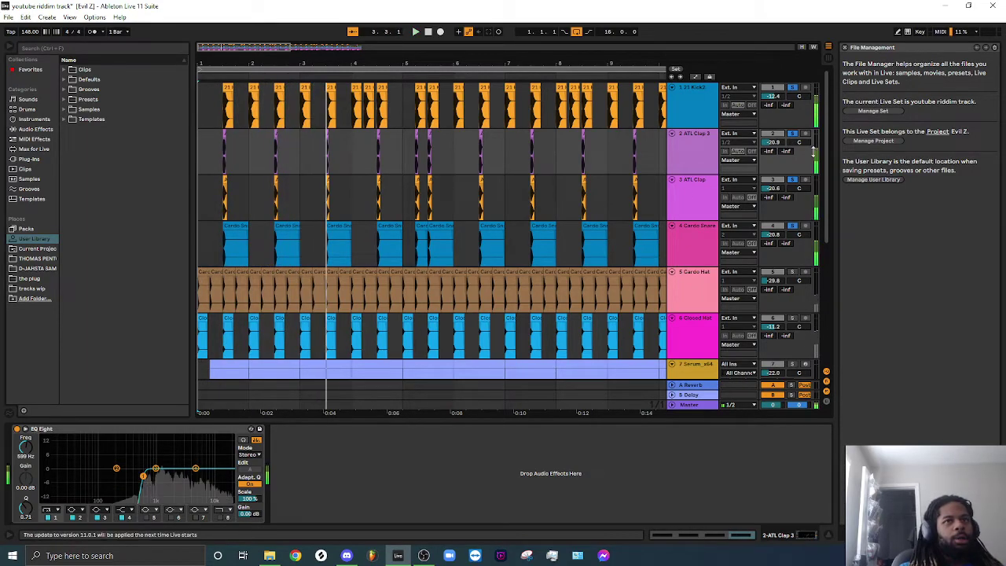
{"action": "key", "text": "Tab"}
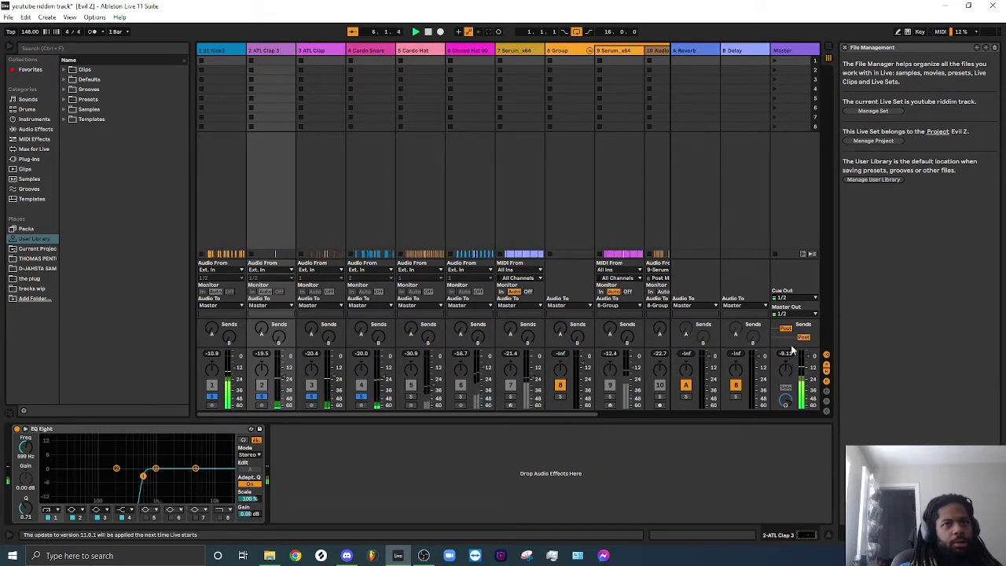
{"action": "left_click", "coordinate": [830, 50]}
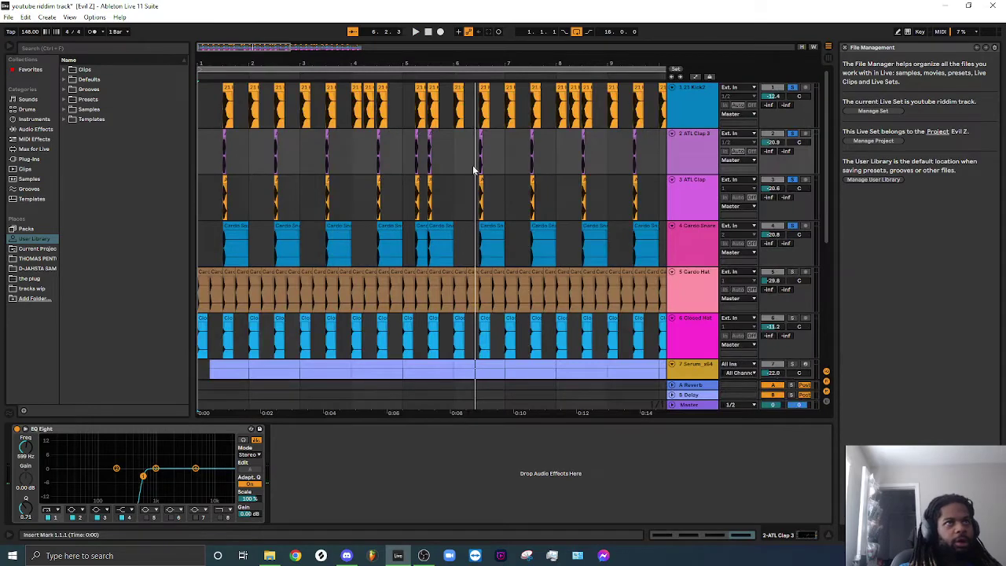
- Add the Cardo Hat and Closed Hat tracks to the solo and play all the drums to check the master level
{"action": "left_click", "coordinate": [792, 271]}
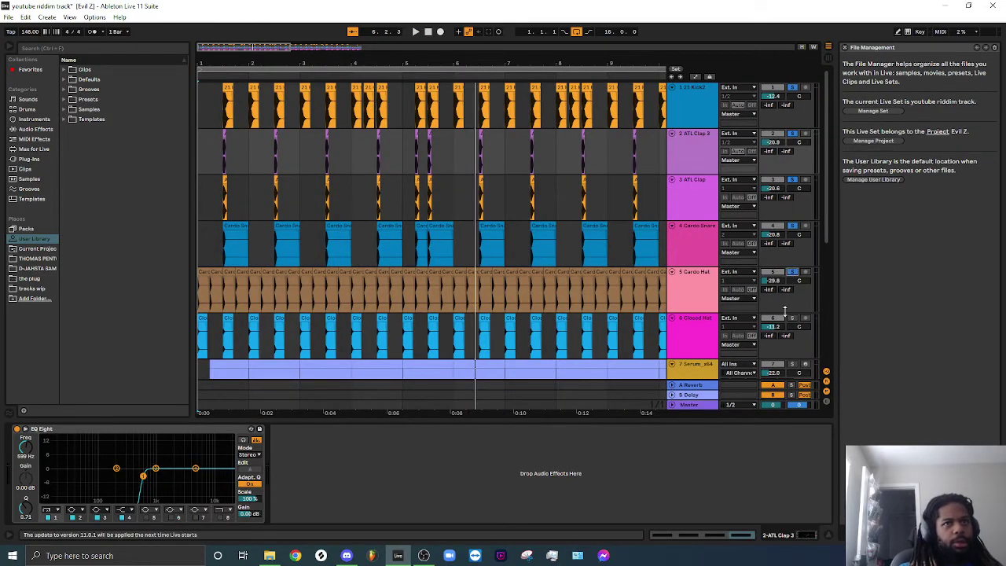
{"action": "left_click", "coordinate": [831, 56]}
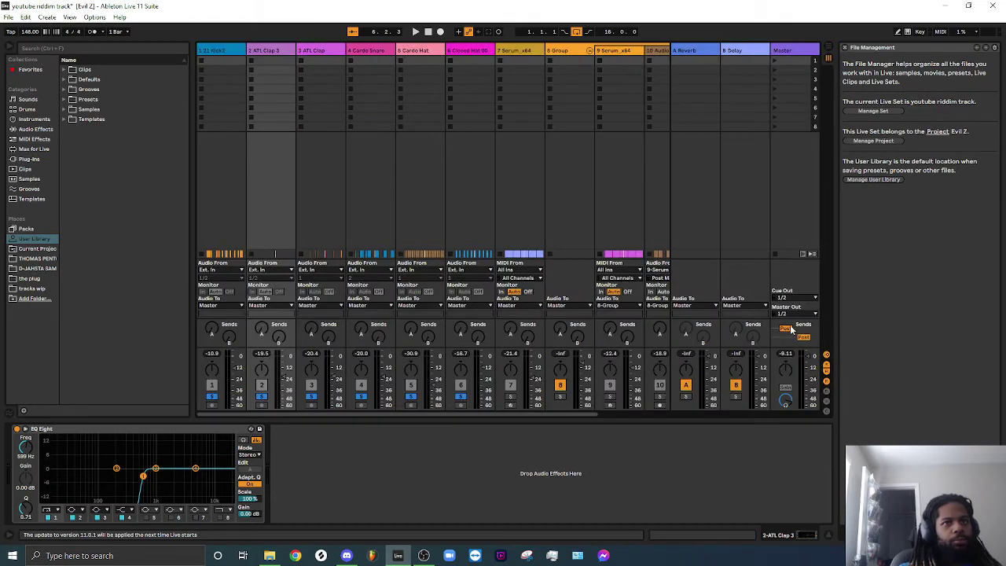
{"action": "key", "text": "space"}
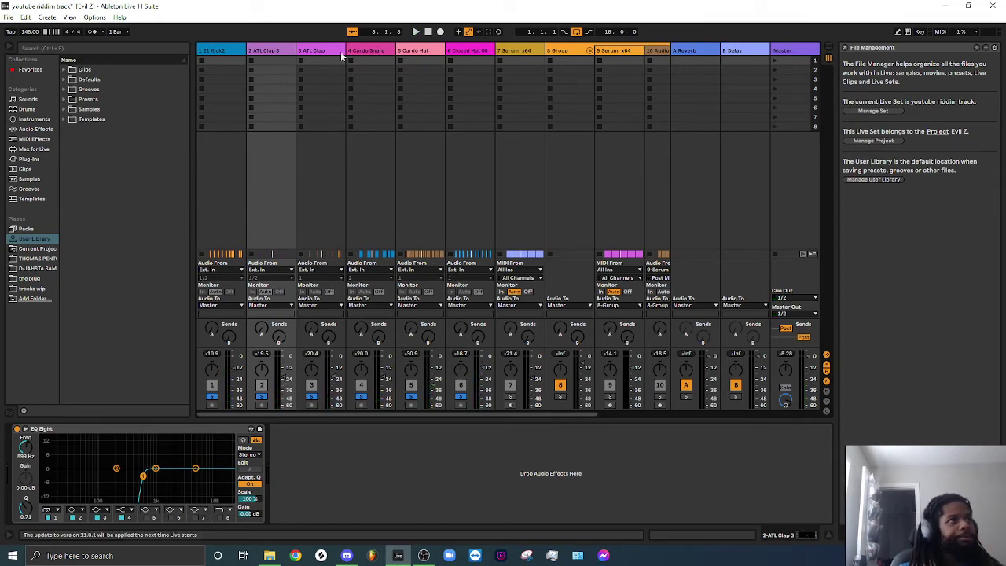
- Examine the effect devices on the kick, clap, Cardo Snare and Cardo Hat tracks one after another
{"action": "left_click", "coordinate": [829, 48]}
{"action": "left_click", "coordinate": [692, 106]}
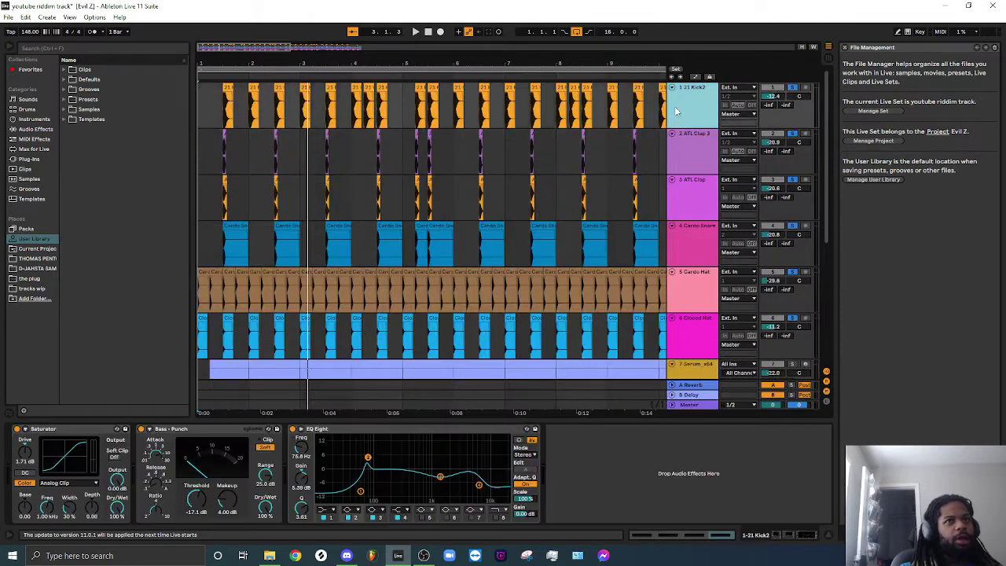
{"action": "left_click", "coordinate": [682, 160]}
{"action": "left_click", "coordinate": [703, 208]}
{"action": "left_click", "coordinate": [695, 260]}
{"action": "left_click", "coordinate": [697, 298]}
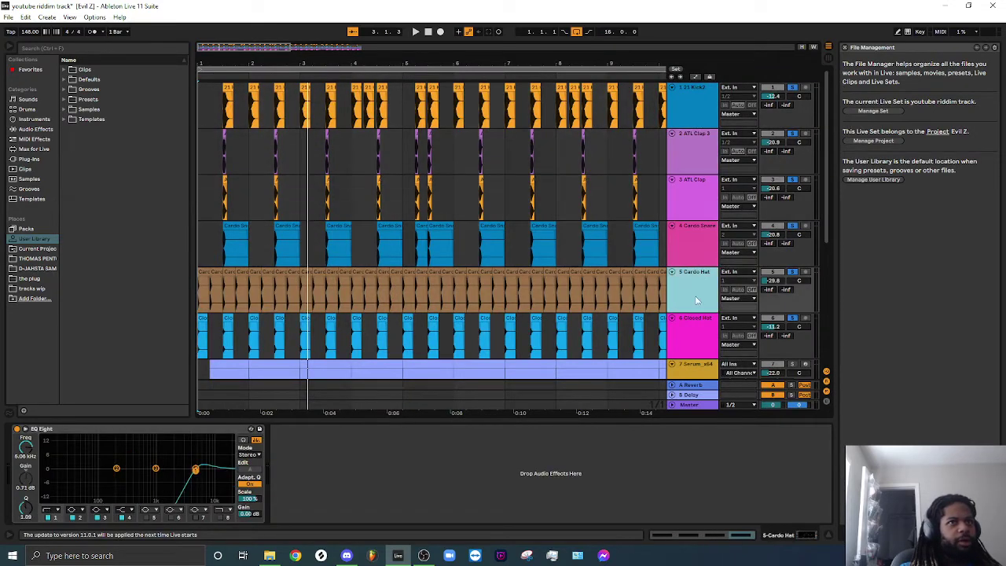
{"action": "left_click", "coordinate": [699, 264]}
{"action": "left_click", "coordinate": [695, 210]}
{"action": "left_click", "coordinate": [699, 155]}
{"action": "left_click", "coordinate": [705, 196]}
- On ATL Clap 3's EQ Eight, lower the low-cut to about 36.1 Hz and boost band 2 about 9.79 dB near 178 Hz during playback
{"action": "left_click", "coordinate": [702, 161]}
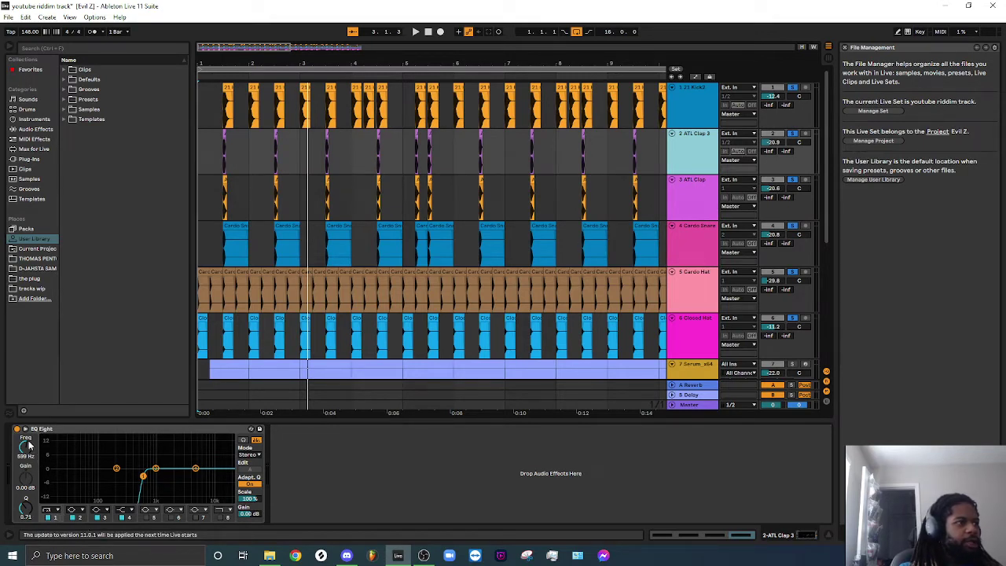
{"action": "mouse_move", "coordinate": [29, 445]}
{"action": "left_mouse_down"}
{"action": "mouse_move", "coordinate": [29, 504]}
{"action": "mouse_move", "coordinate": [29, 427]}
{"action": "left_mouse_up"}
{"action": "key", "text": "space"}
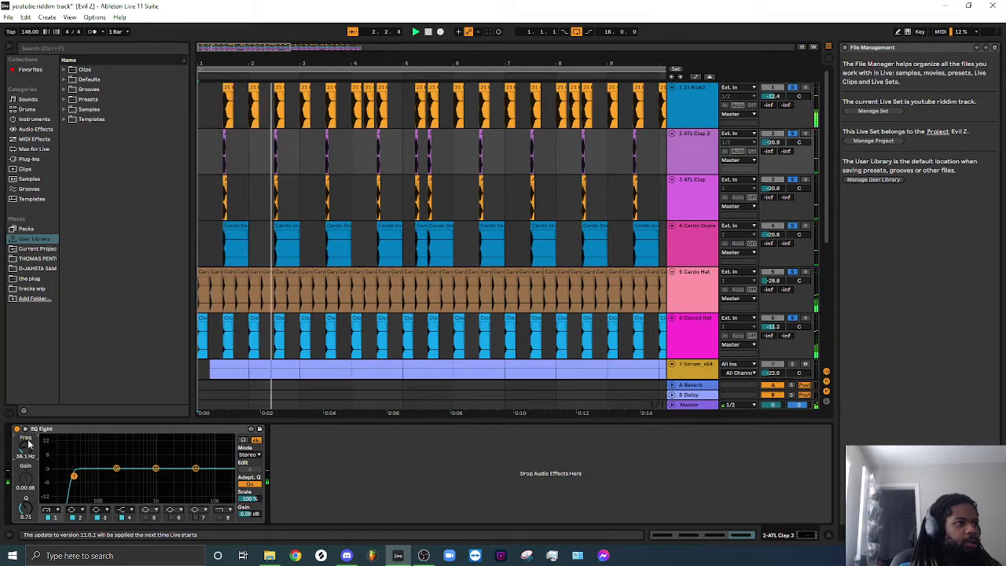
{"action": "left_click_drag", "start_coordinate": [116, 469], "coordinate": [113, 448]}
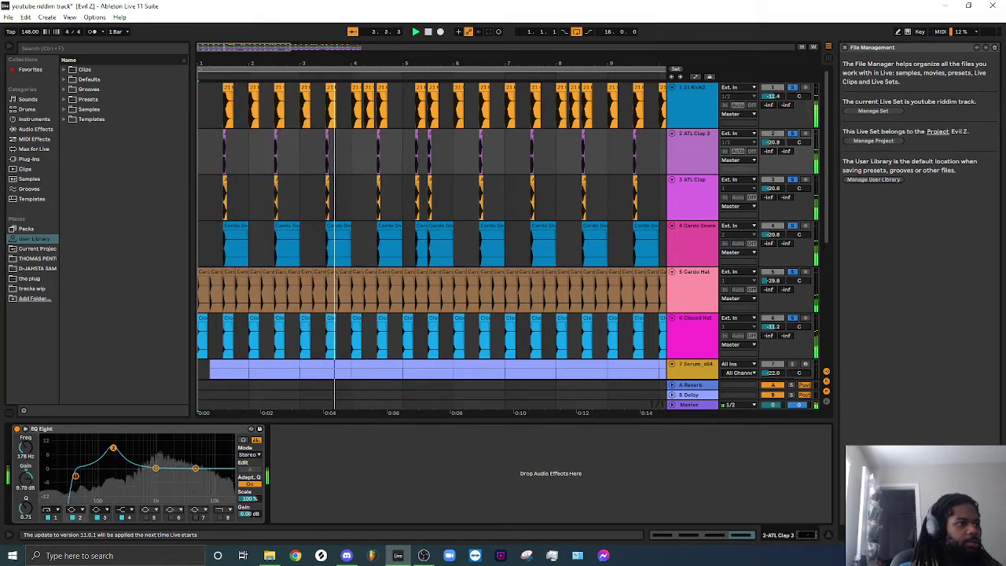
- On ATL Clap 3's EQ Eight, flatten the band 2 boost to 0 dB and raise the low-cut to 599 Hz
{"action": "mouse_move", "coordinate": [26, 447]}
{"action": "left_mouse_down"}
{"action": "mouse_move", "coordinate": [26, 434]}
{"action": "mouse_move", "coordinate": [26, 488]}
{"action": "mouse_move", "coordinate": [25, 454]}
{"action": "mouse_move", "coordinate": [45, 445]}
{"action": "left_mouse_up"}
{"action": "left_click_drag", "start_coordinate": [117, 447], "coordinate": [114, 468]}
{"action": "key", "text": "space"}
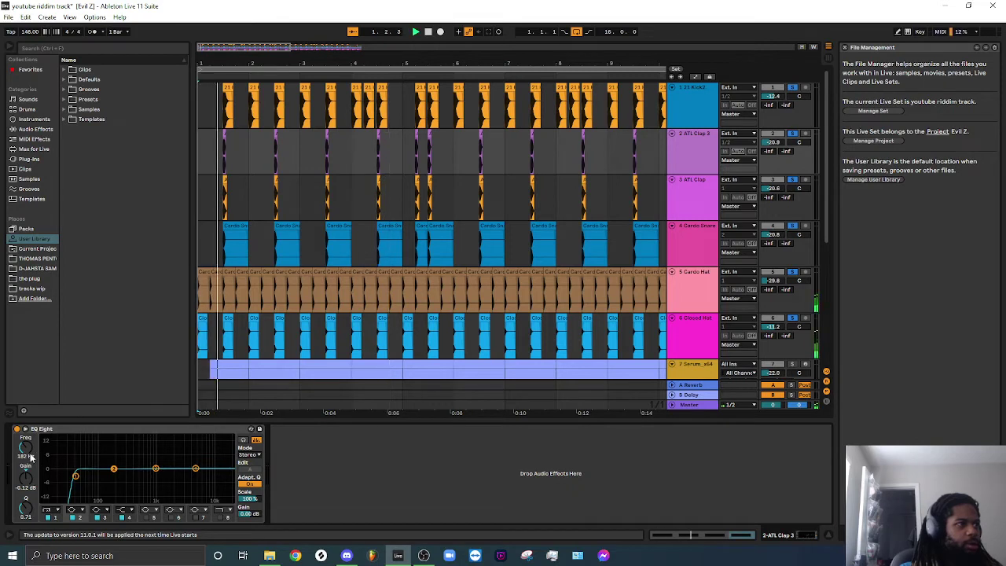
{"action": "left_click_drag", "start_coordinate": [26, 450], "coordinate": [25, 425]}
{"action": "left_click", "coordinate": [55, 517]}
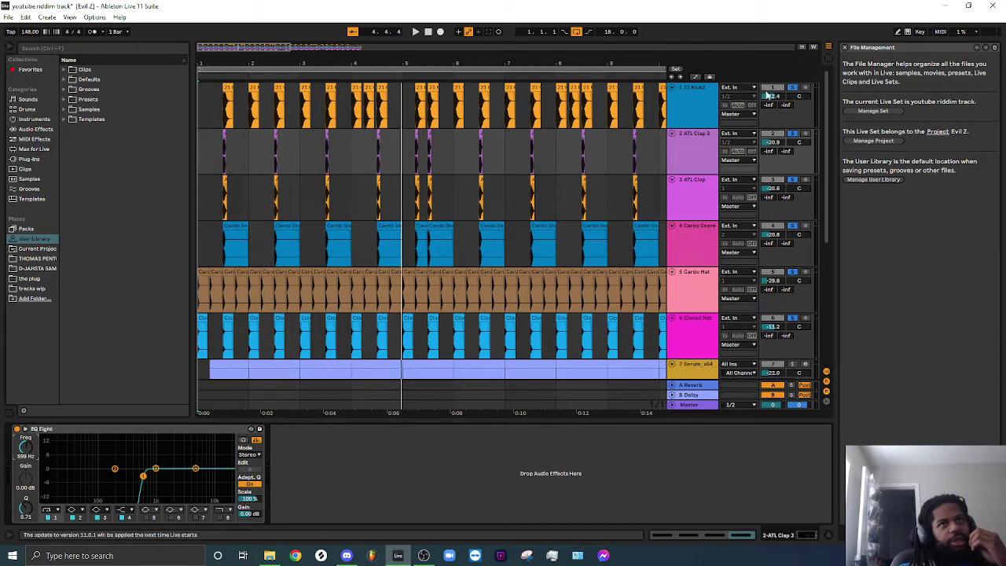
- Compare the EQ Eight settings of the ATL Clap, Cardo Snare and ATL Clap 3 tracks and check the Session View mixer levels
{"action": "left_click", "coordinate": [705, 205]}
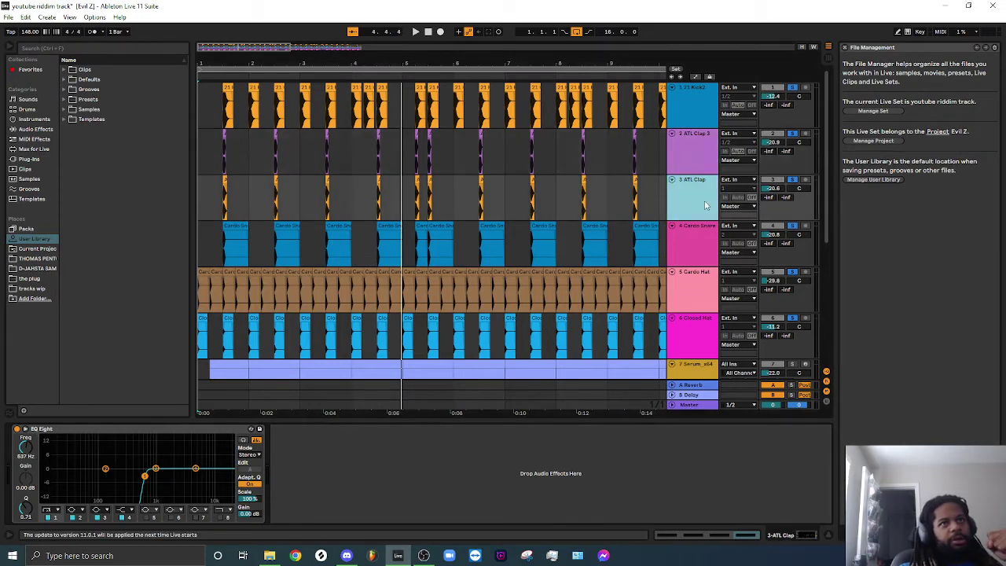
{"action": "left_click", "coordinate": [687, 250]}
{"action": "left_click", "coordinate": [699, 201]}
{"action": "left_click", "coordinate": [695, 163]}
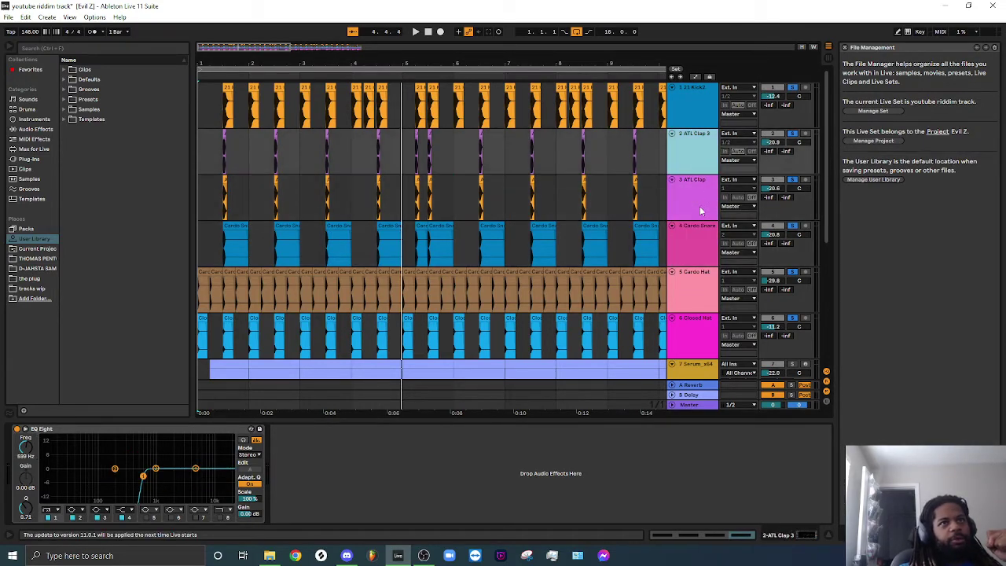
{"action": "left_click", "coordinate": [700, 206]}
{"action": "left_click", "coordinate": [710, 238]}
{"action": "left_click", "coordinate": [692, 163]}
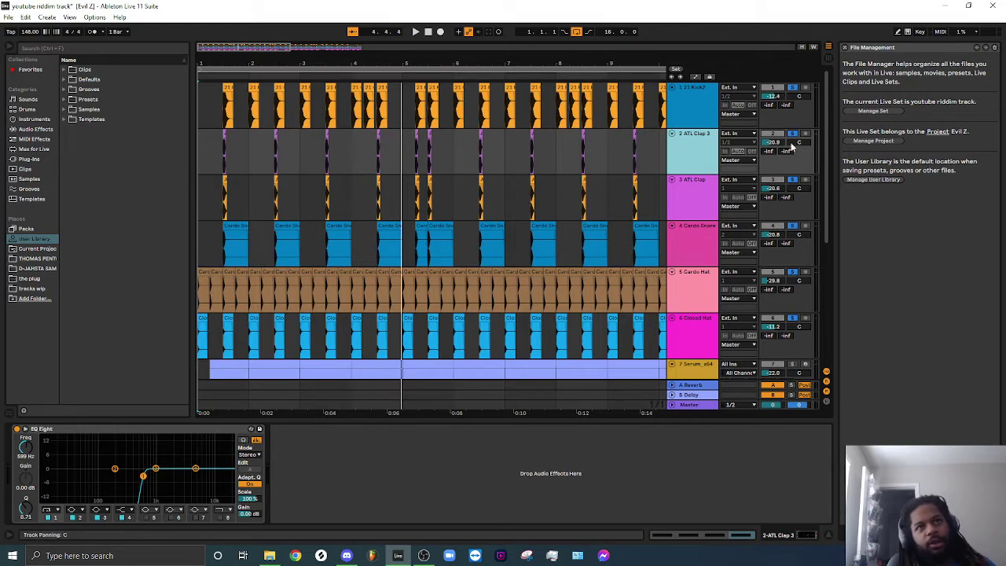
{"action": "left_click", "coordinate": [831, 57]}
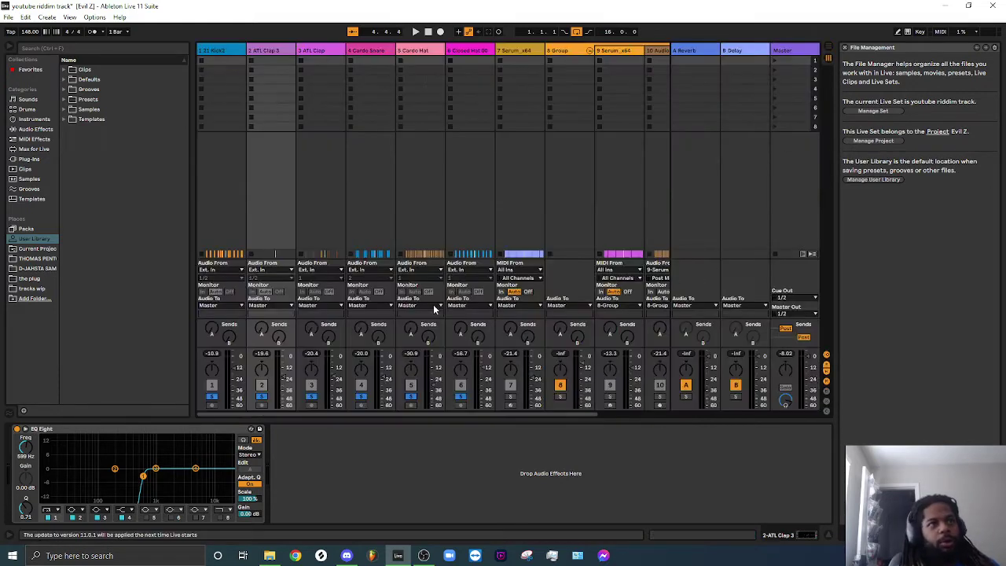
{"action": "left_click", "coordinate": [830, 57]}
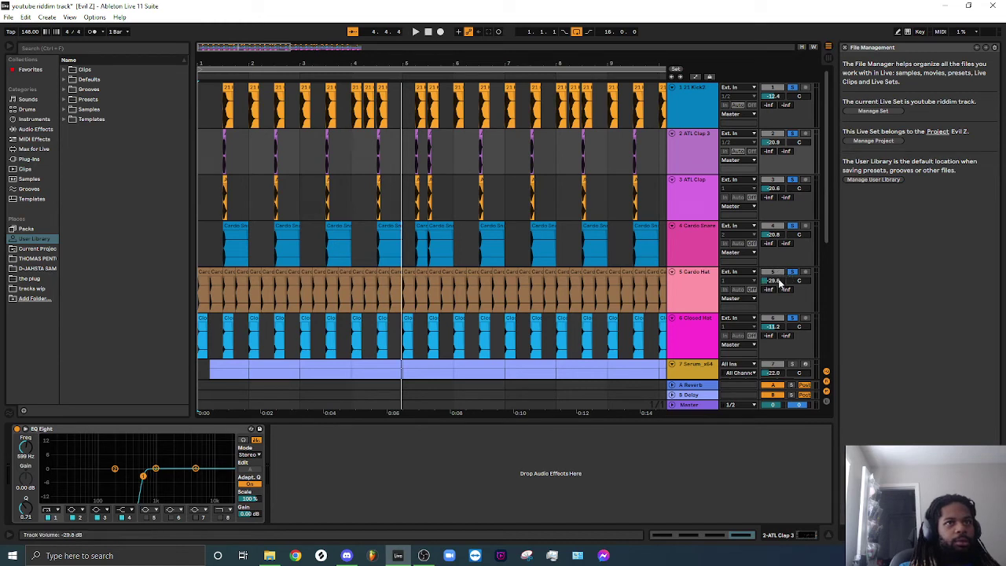
- Solo only the Cardo Hat track and play it to check its level
{"action": "double_click", "coordinate": [792, 273]}
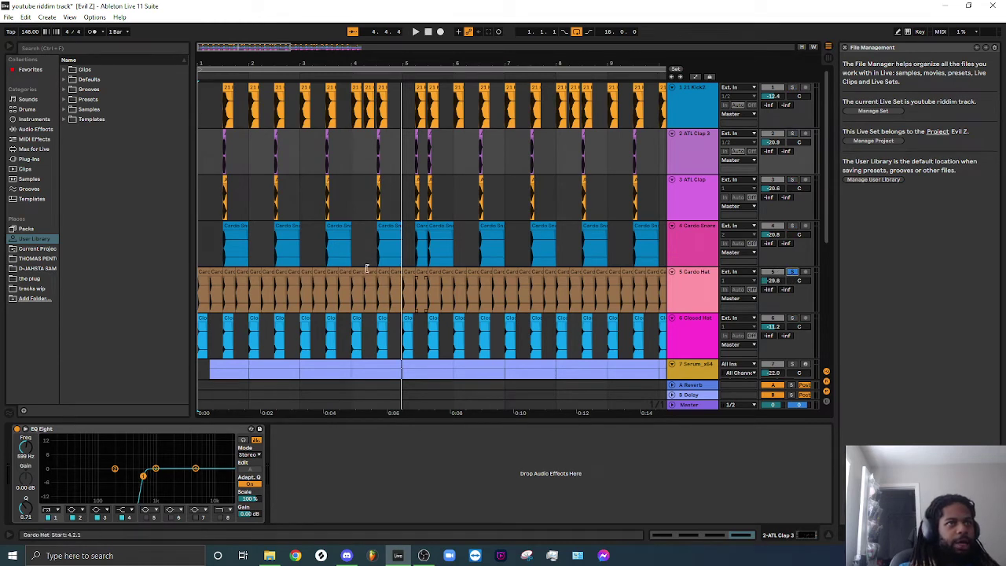
{"action": "key", "text": "space"}
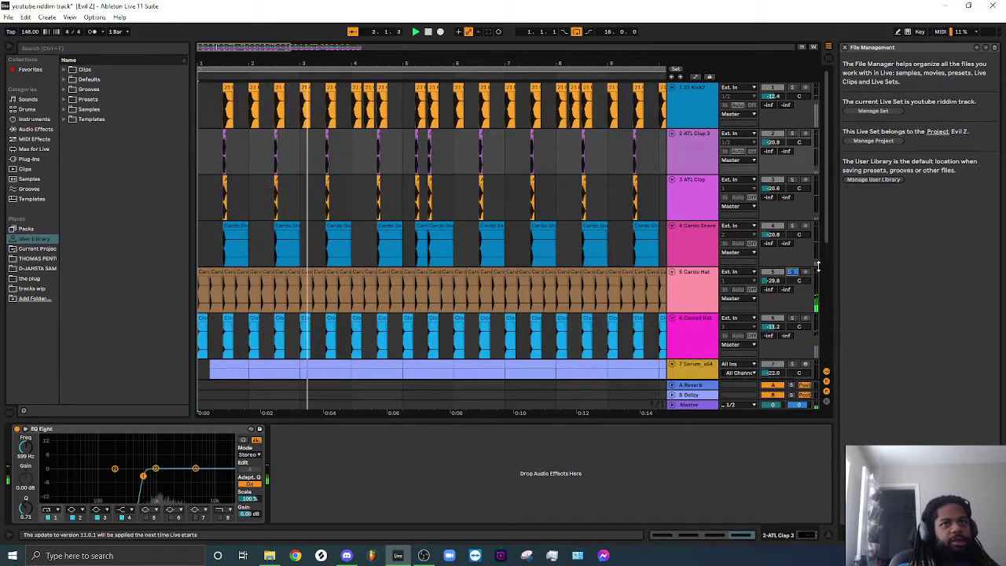
{"action": "key", "text": "space"}
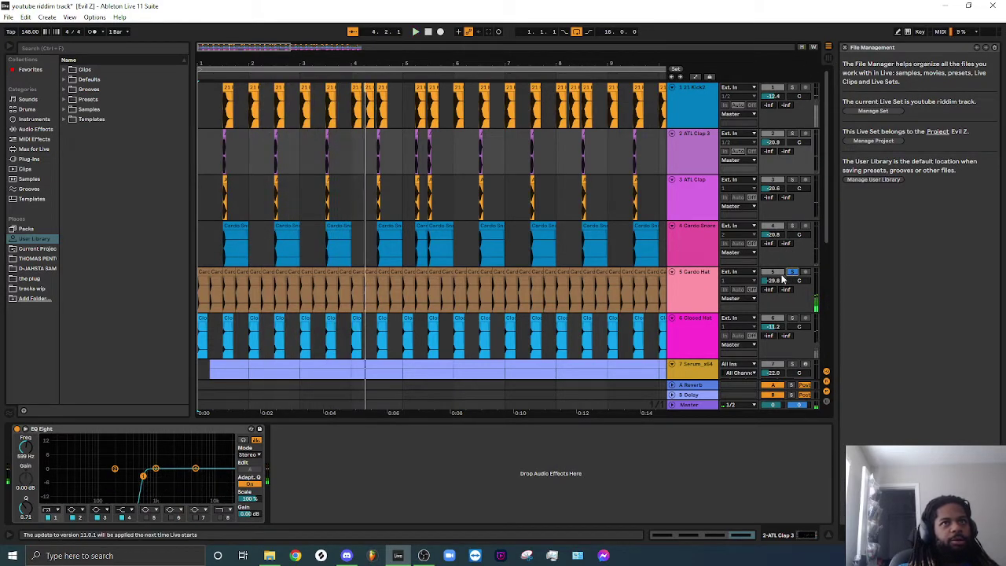
- Solo the kick, both clap tracks, Cardo Snare and Cardo Hat together
{"action": "left_click", "coordinate": [791, 227]}
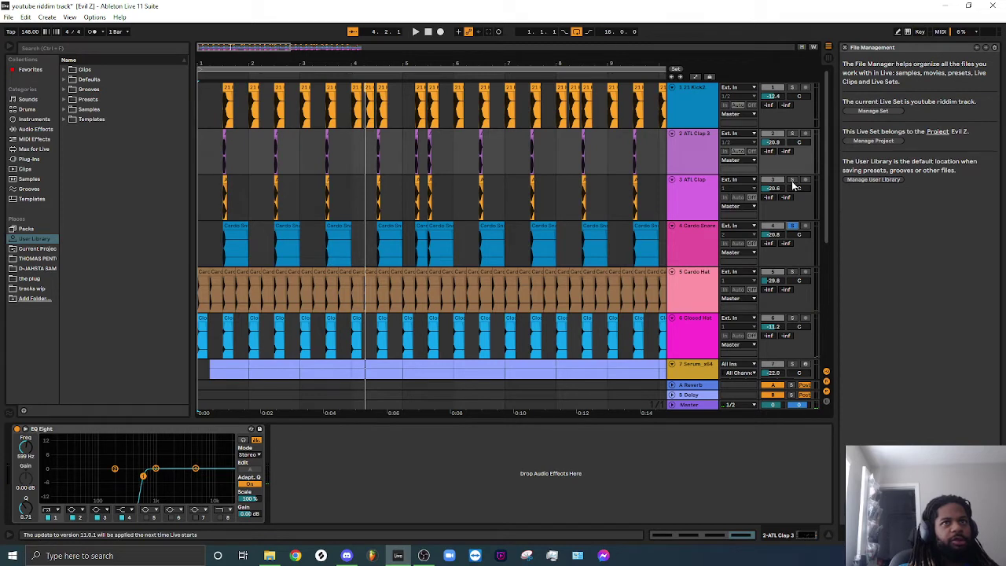
{"action": "left_click", "coordinate": [793, 181], "text": "ctrl"}
{"action": "left_click", "coordinate": [792, 135], "text": "ctrl"}
{"action": "left_click", "coordinate": [795, 88], "text": "ctrl"}
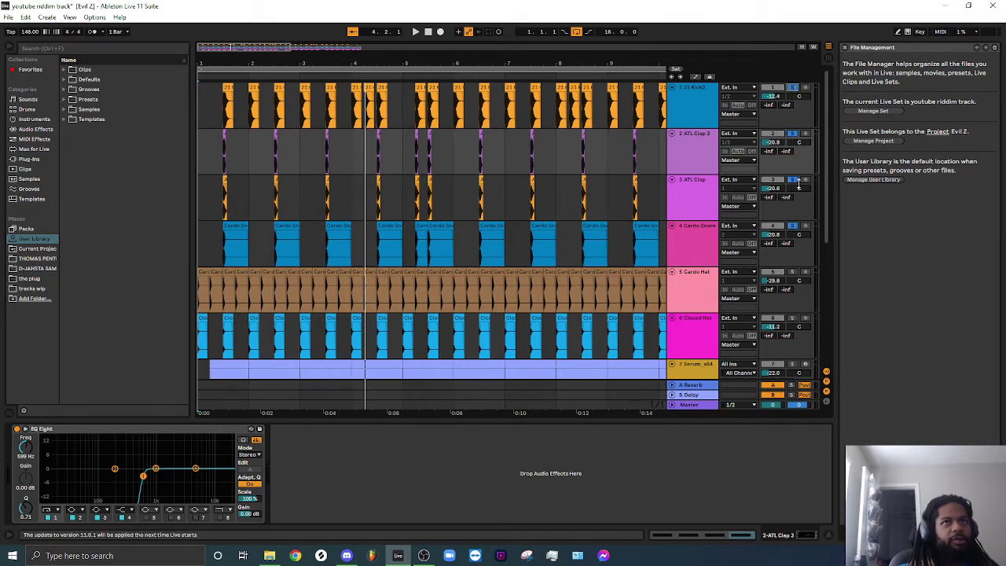
- Add a Utility effect at the end of the Master track's device chain and enable its Mono option
{"action": "left_click", "coordinate": [699, 405]}
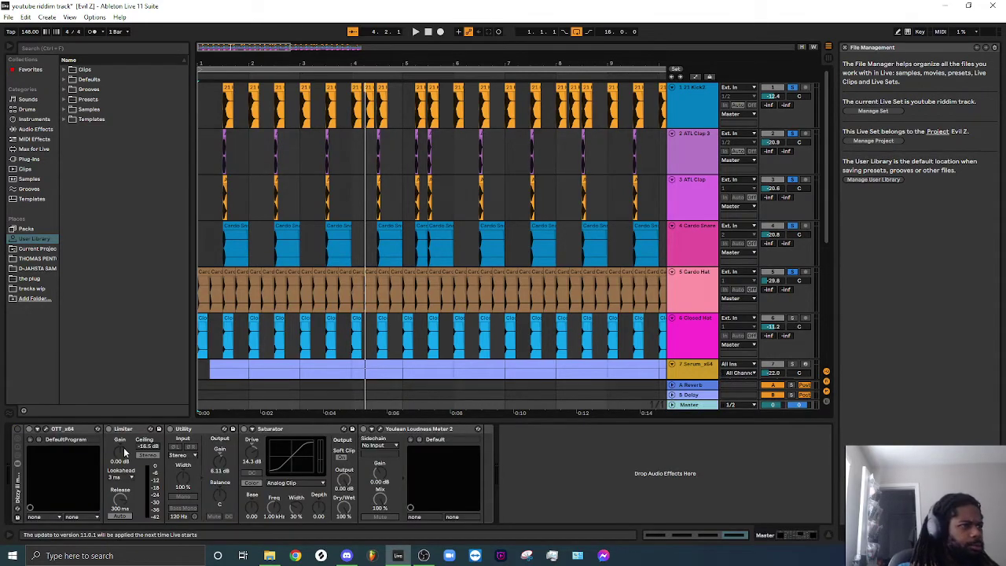
{"action": "left_click", "coordinate": [24, 190]}
{"action": "left_click", "coordinate": [28, 149]}
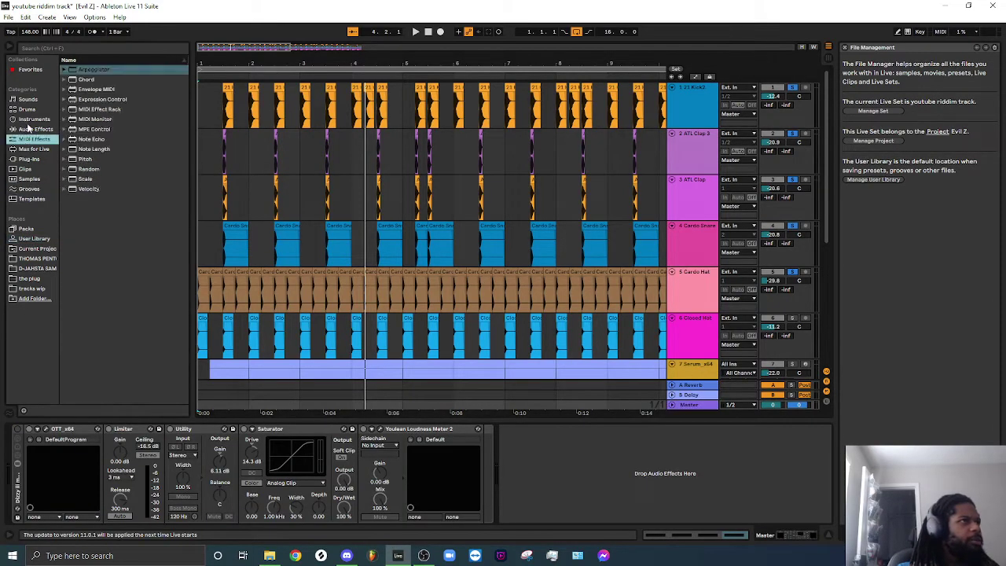
{"action": "left_click", "coordinate": [26, 130]}
{"action": "left_click", "coordinate": [68, 140]}
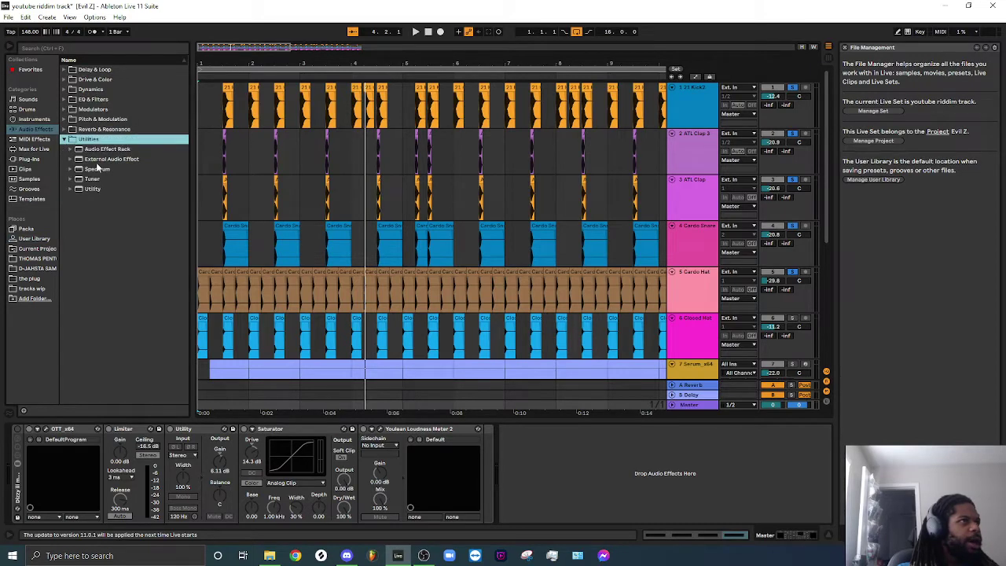
{"action": "double_click", "coordinate": [104, 192]}
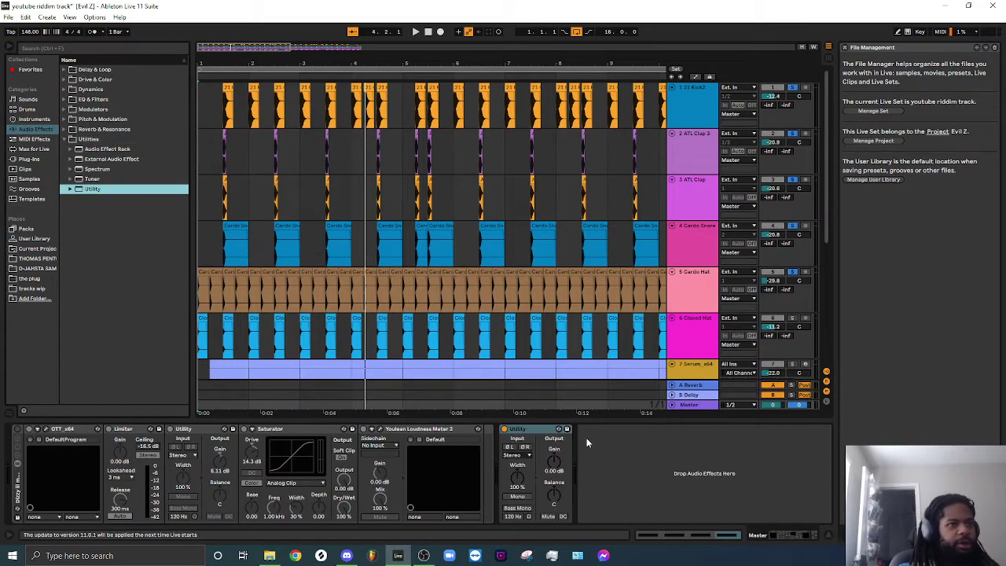
{"action": "left_click", "coordinate": [526, 498]}
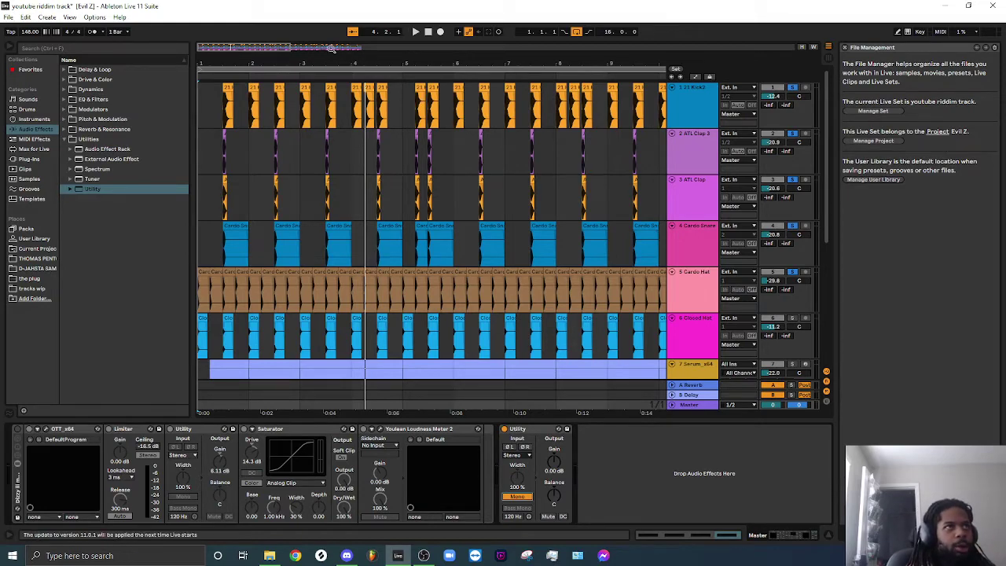
- Add Closed Hat to the solo and play from bar 4, narrowing to kick and Closed Hat while checking the mixer levels
{"action": "left_click_drag", "start_coordinate": [278, 47], "coordinate": [279, 18]}
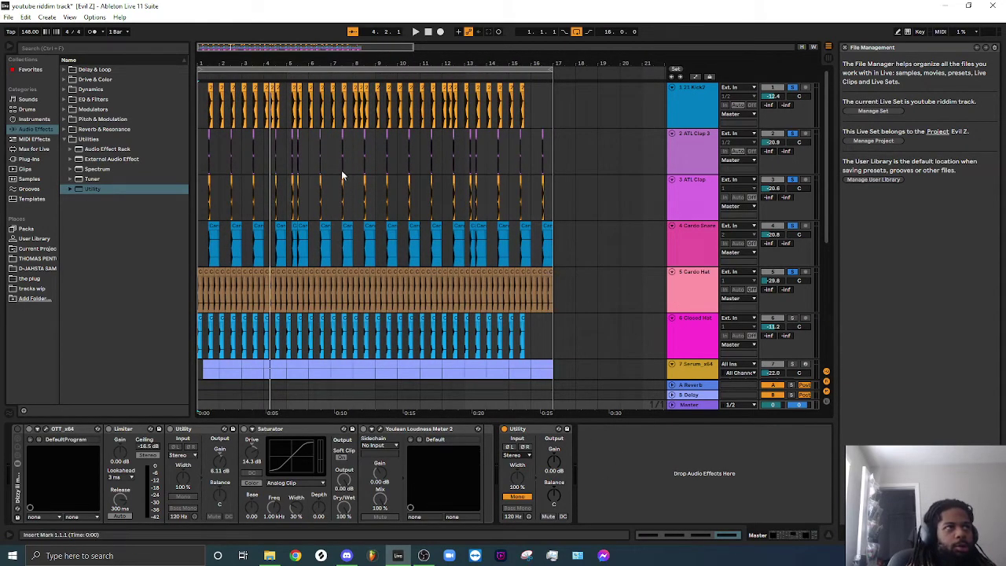
{"action": "left_click", "coordinate": [696, 272]}
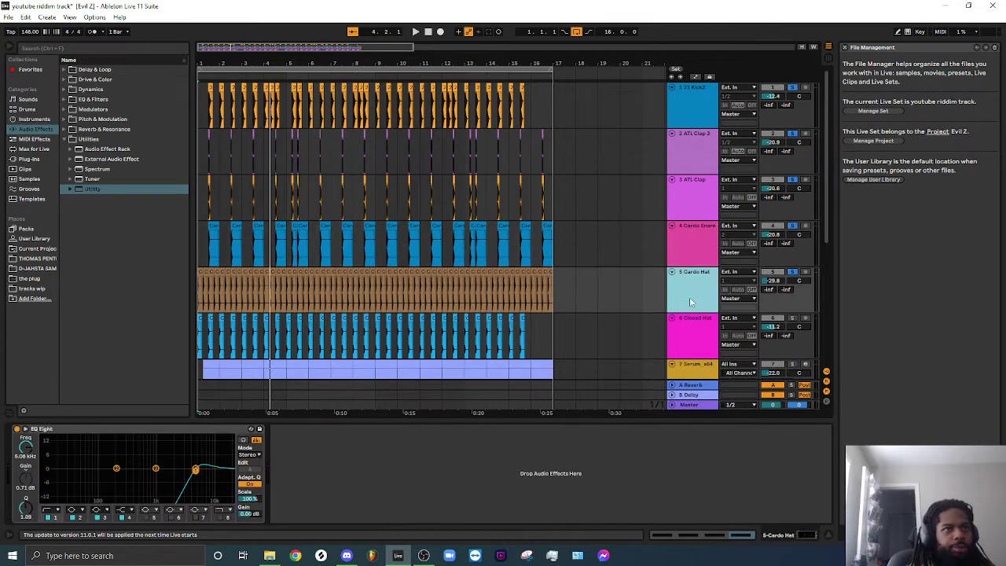
{"action": "left_click", "coordinate": [792, 318]}
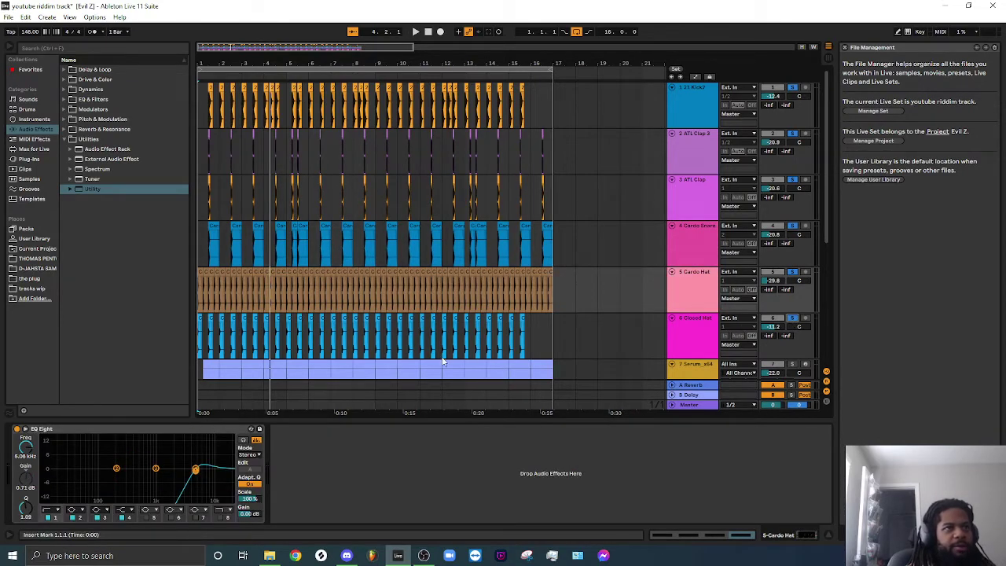
{"action": "left_click", "coordinate": [267, 336]}
{"action": "key", "text": "space"}
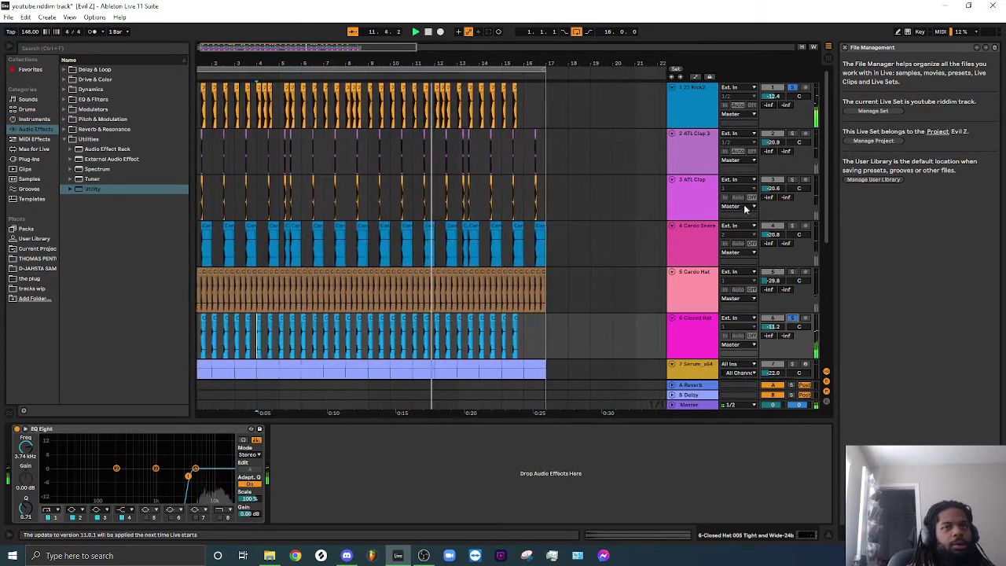
{"action": "key", "text": "Tab"}
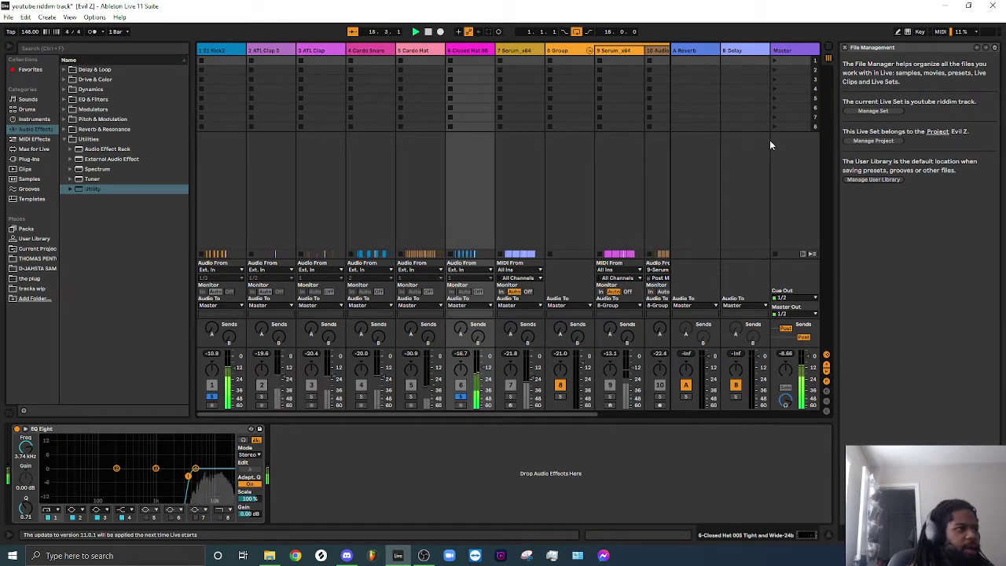
{"action": "left_click", "coordinate": [829, 48]}
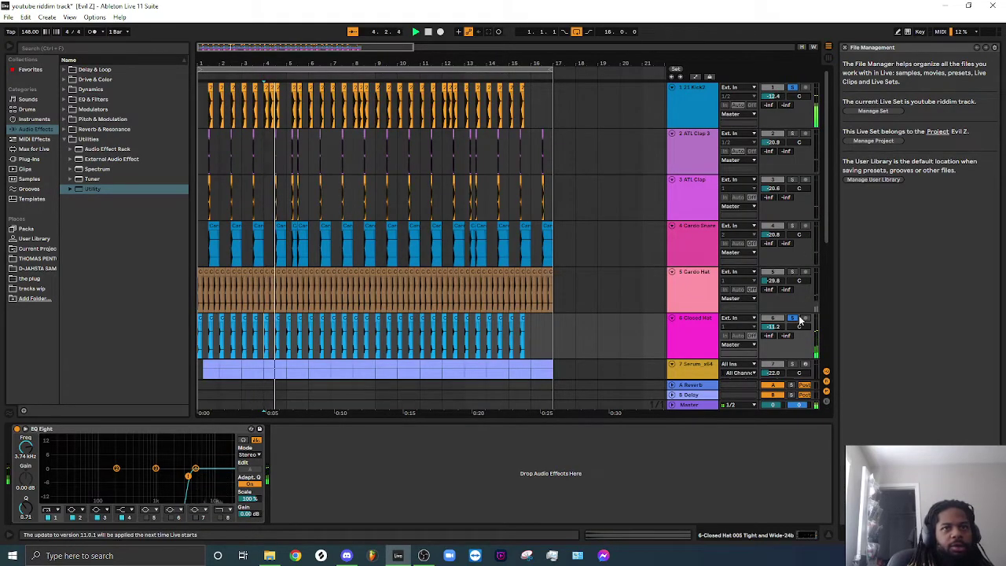
- Clear the solos, play all tracks together and check the master level in the Session View mixer
{"action": "left_click", "coordinate": [793, 318]}
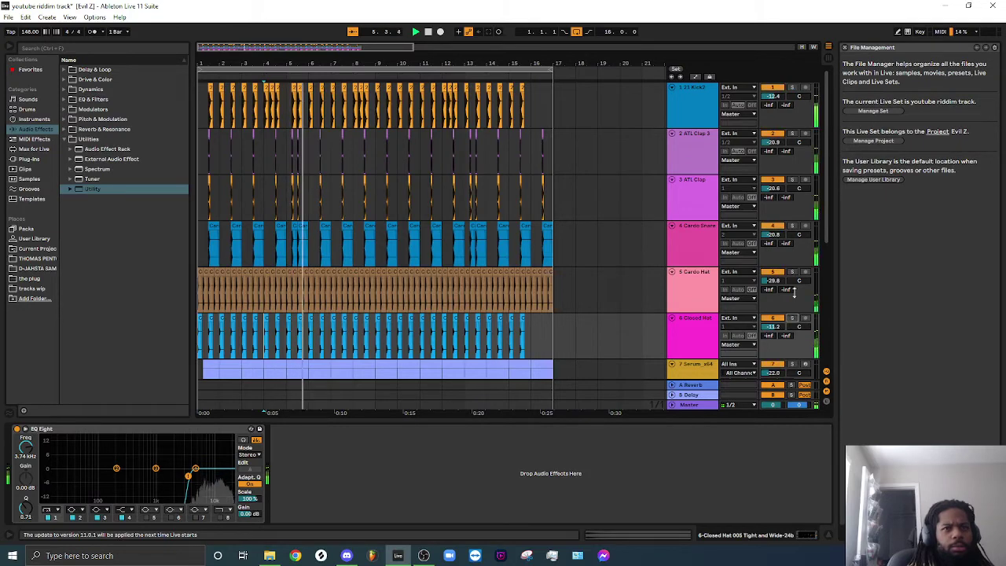
{"action": "left_click", "coordinate": [828, 58]}
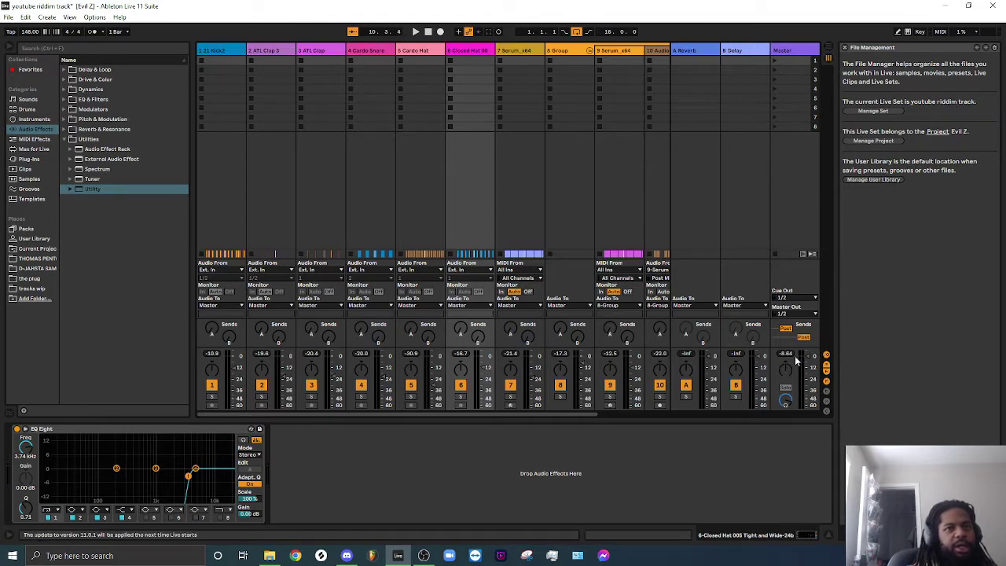
{"action": "left_click", "coordinate": [828, 48]}
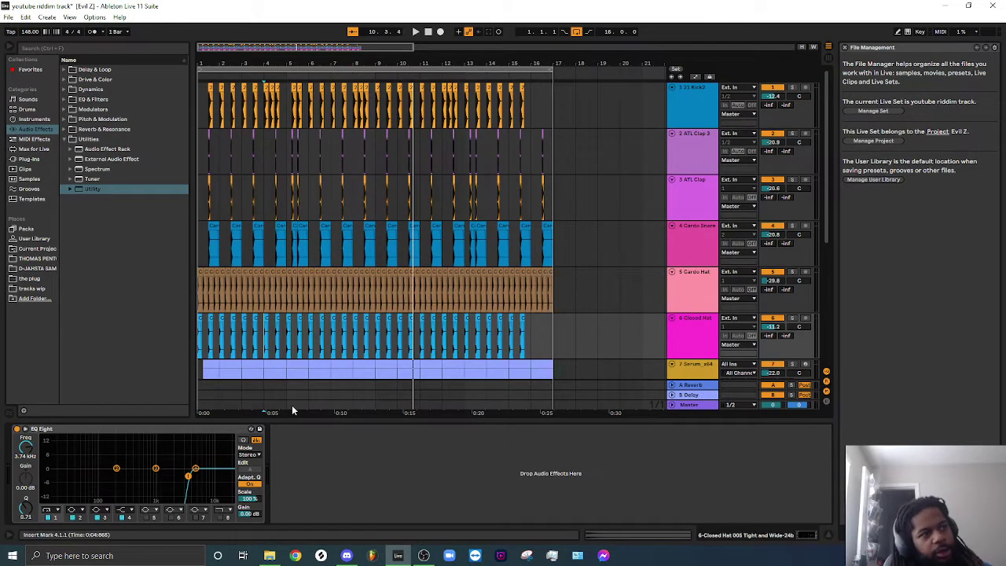
- Review the Serum and group tracks, the Master track's effect chain and the mixer levels
{"action": "scroll", "coordinate": [713, 272], "scroll_direction": "down", "scroll_amount": 5}
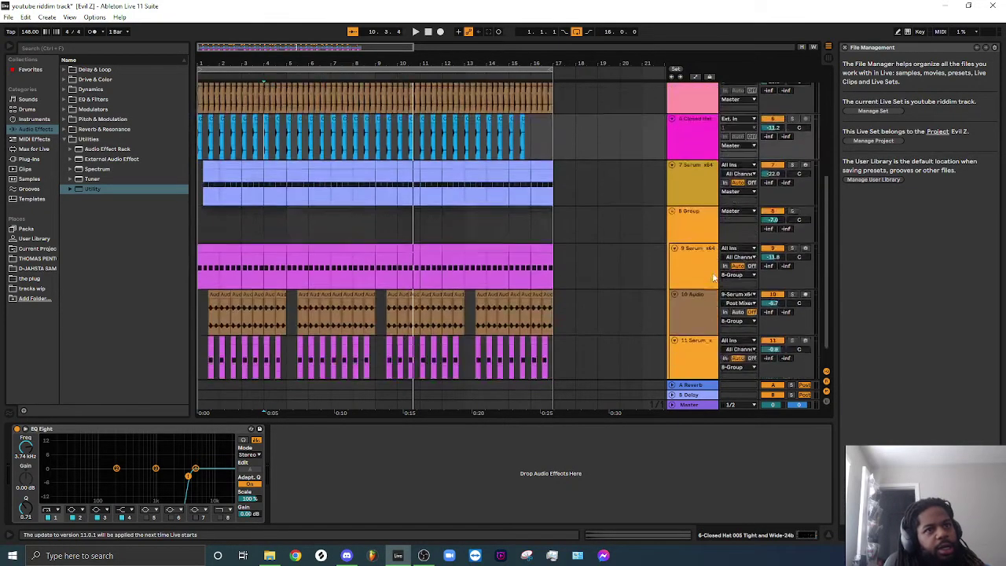
{"action": "left_click", "coordinate": [704, 407]}
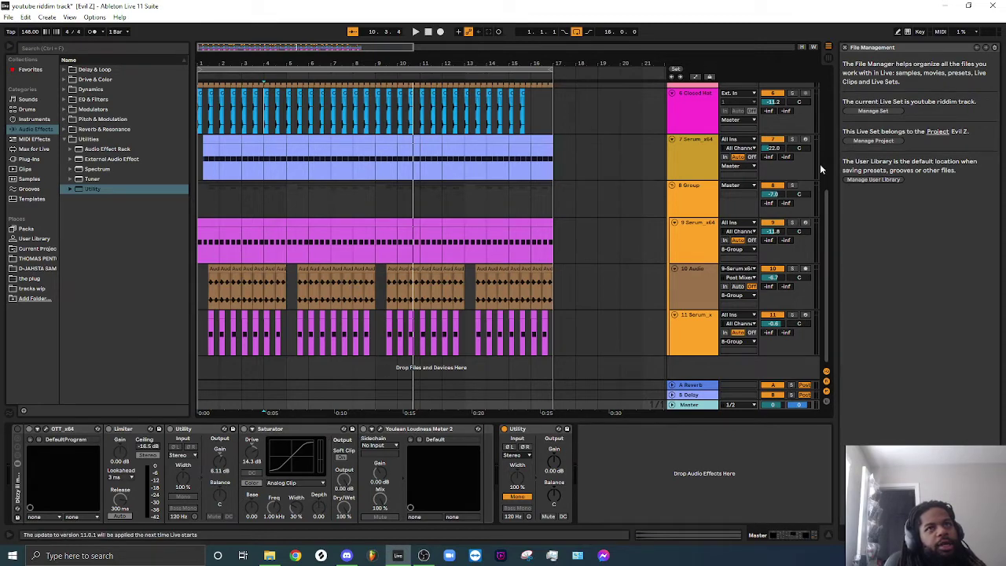
{"action": "left_click", "coordinate": [829, 61]}
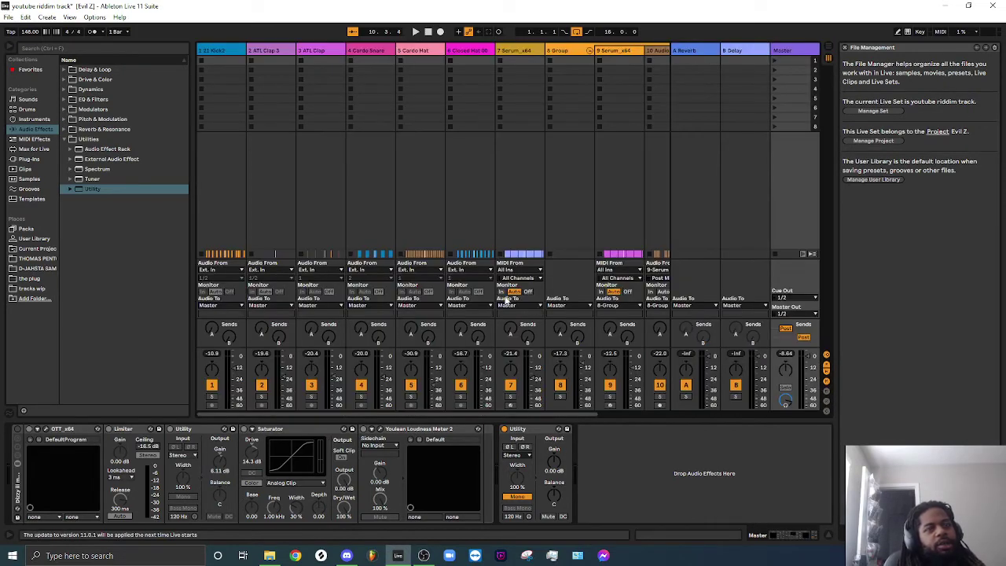
{"action": "left_click", "coordinate": [828, 53]}
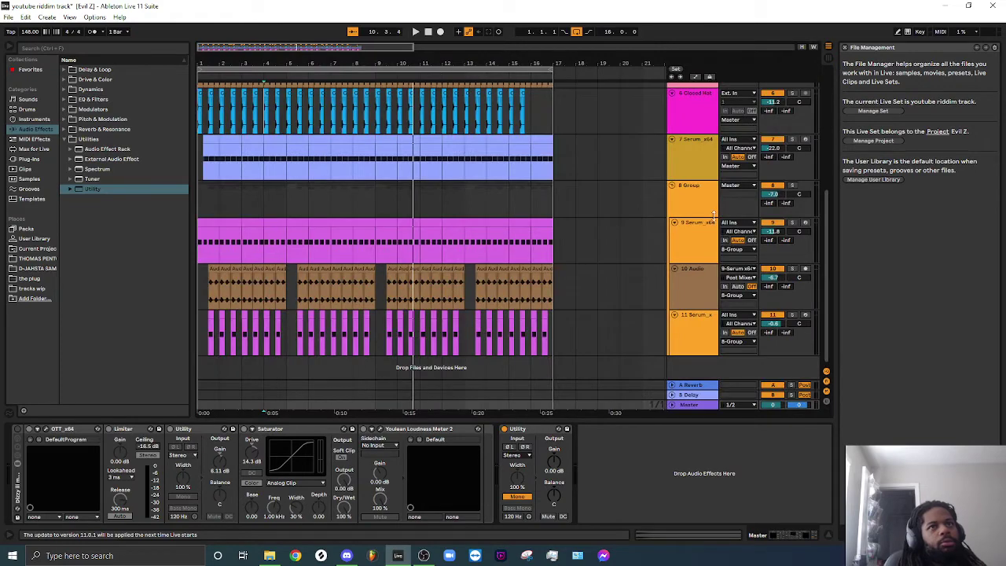
{"action": "scroll", "coordinate": [766, 269], "scroll_direction": "up", "scroll_amount": 10}
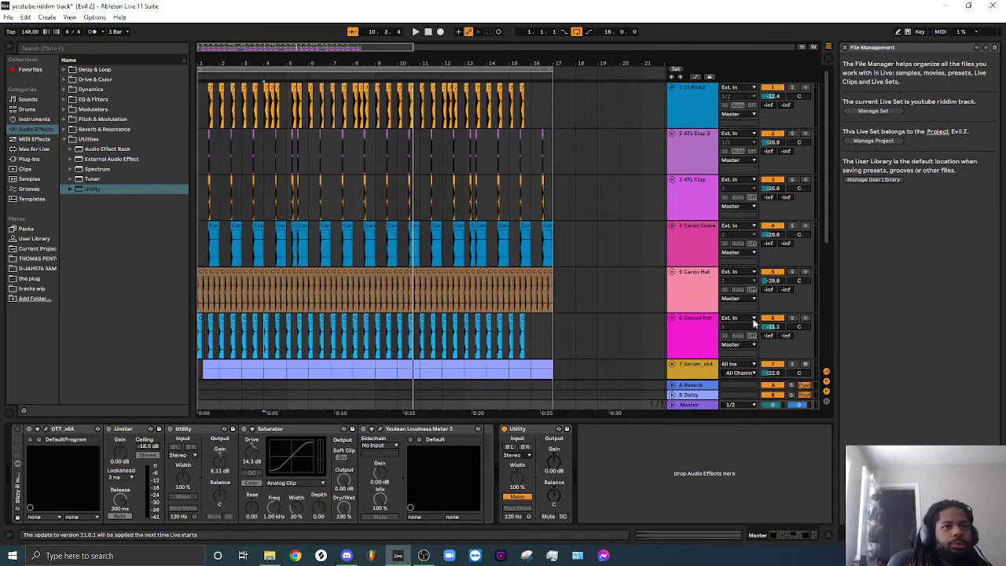
- Play Closed Hat in solo and remove the solo during playback to compare it with the full mix
{"action": "left_click", "coordinate": [792, 318]}
{"action": "left_click", "coordinate": [702, 338]}
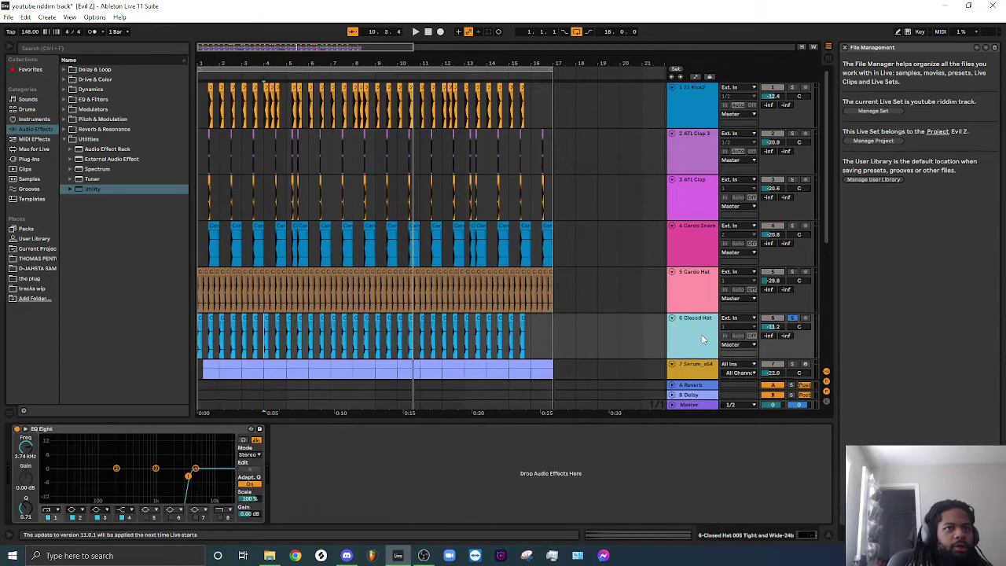
{"action": "key", "text": "space"}
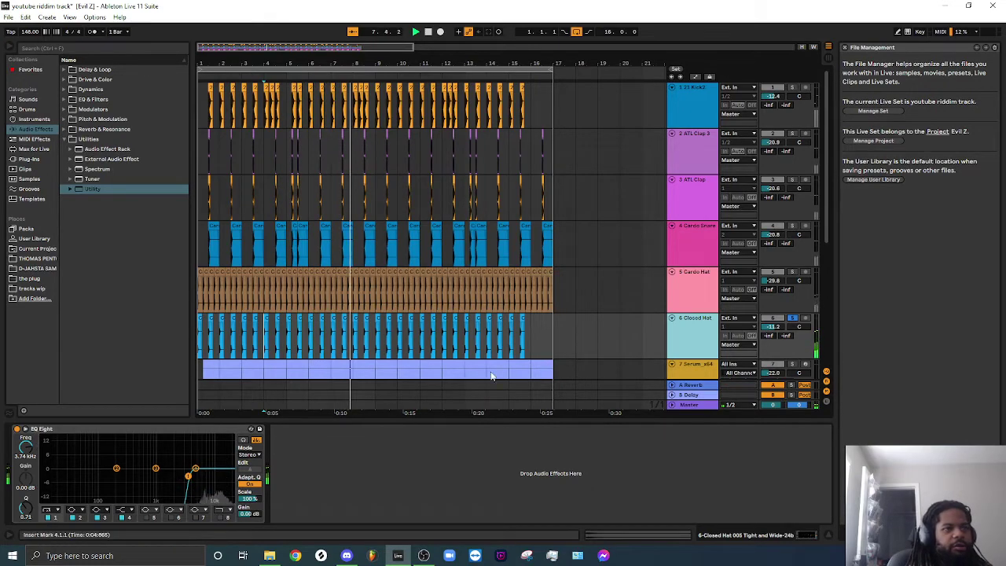
{"action": "scroll", "coordinate": [758, 297], "scroll_direction": "down", "scroll_amount": 1}
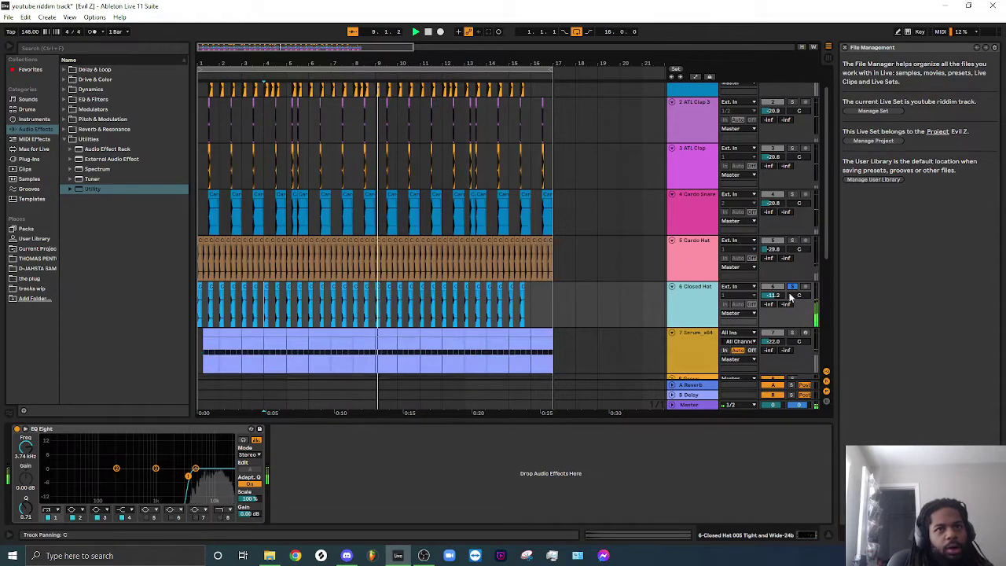
{"action": "left_click", "coordinate": [792, 287]}
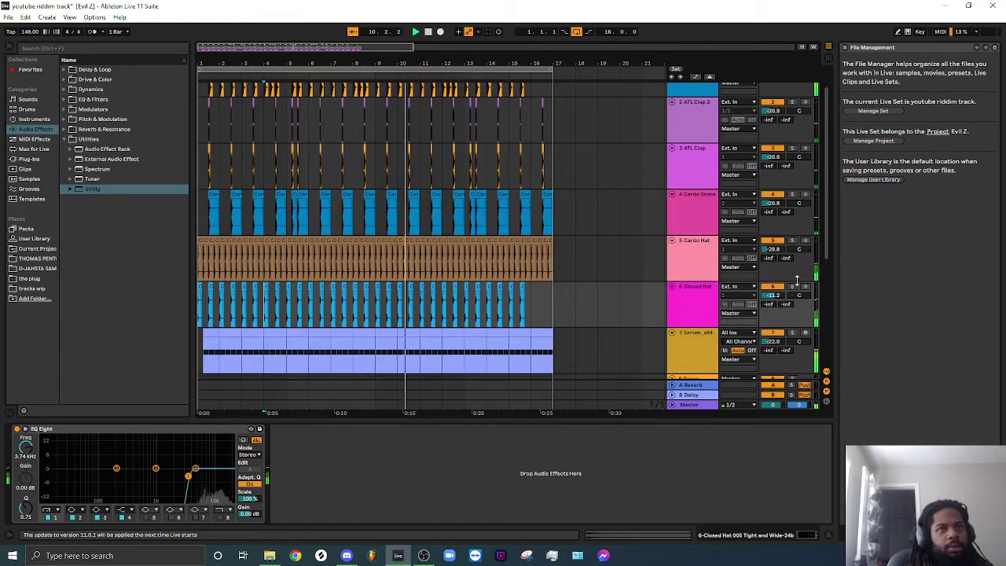
- Solo the 7 Serum_x64 track and play it from bar 4 with its device chain shown
{"action": "left_click", "coordinate": [792, 287]}
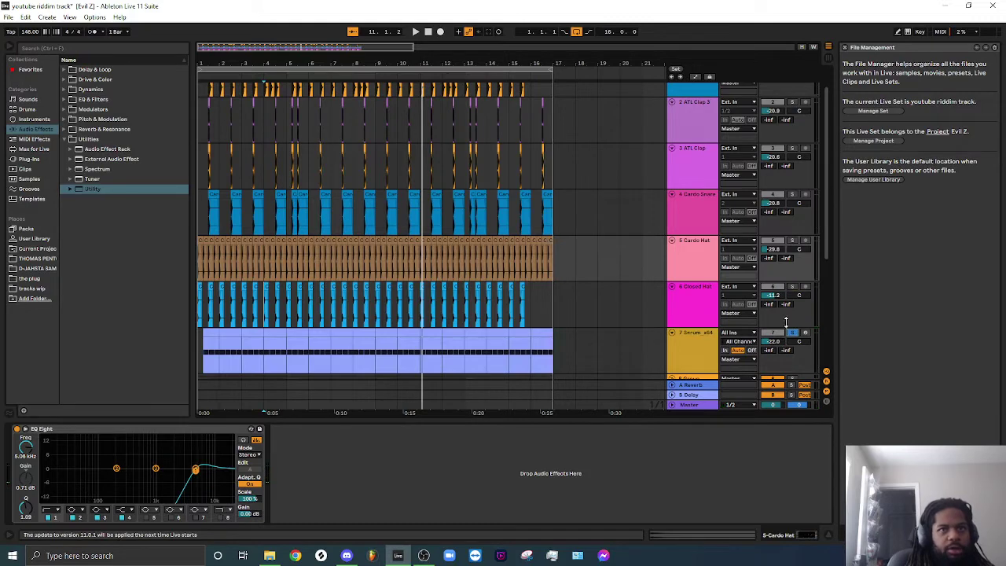
{"action": "left_click", "coordinate": [707, 354]}
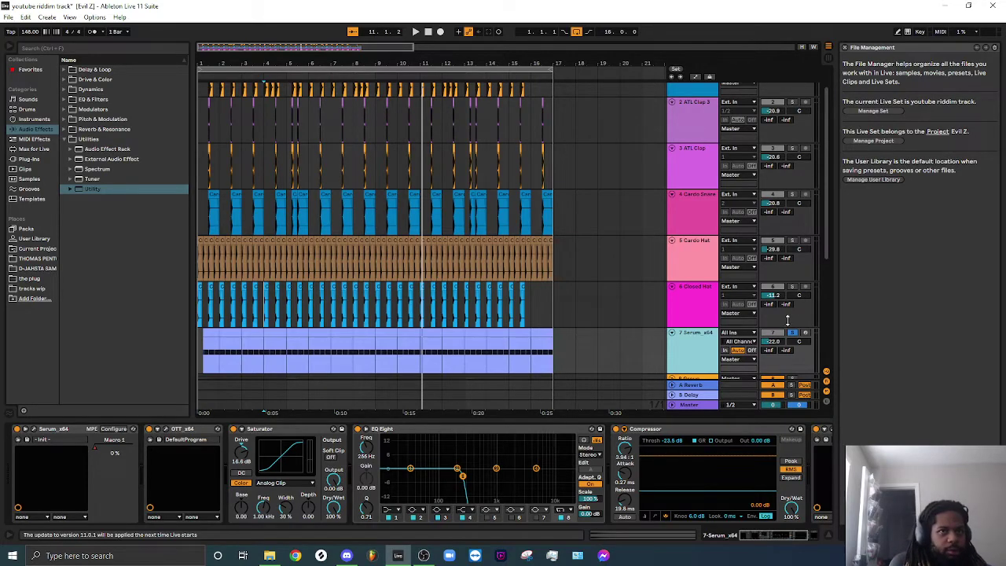
{"action": "key", "text": "space"}
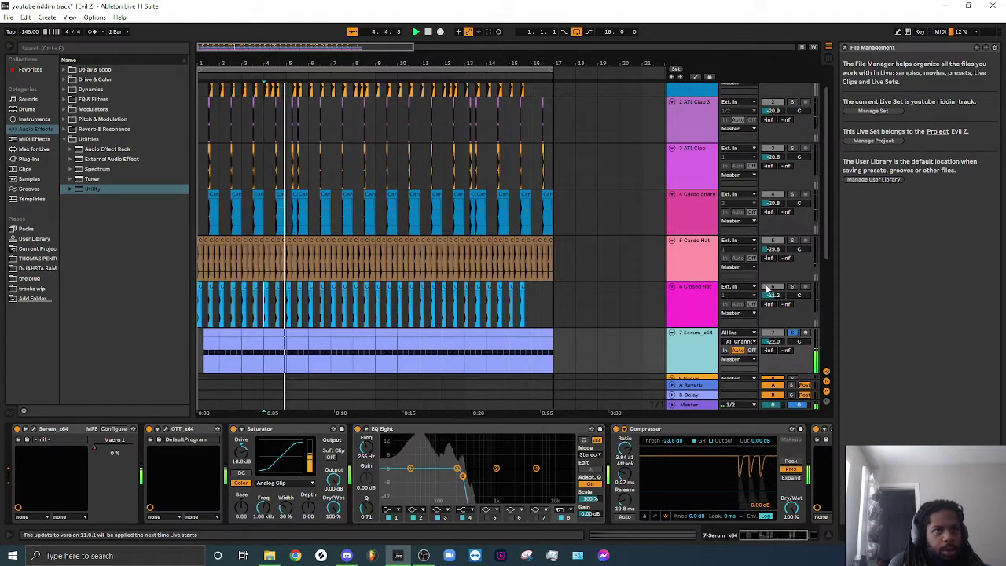
{"action": "scroll", "coordinate": [778, 299], "scroll_direction": "down", "scroll_amount": 2}
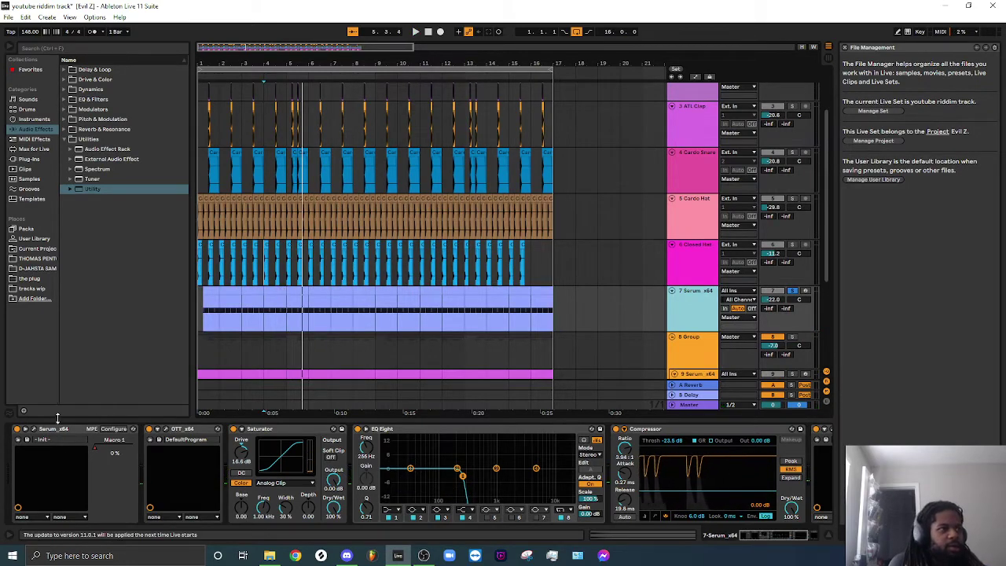
- Open the Serum instrument on track 7 and examine its oscillator and LFO 2 shape during playback
{"action": "left_click", "coordinate": [33, 434]}
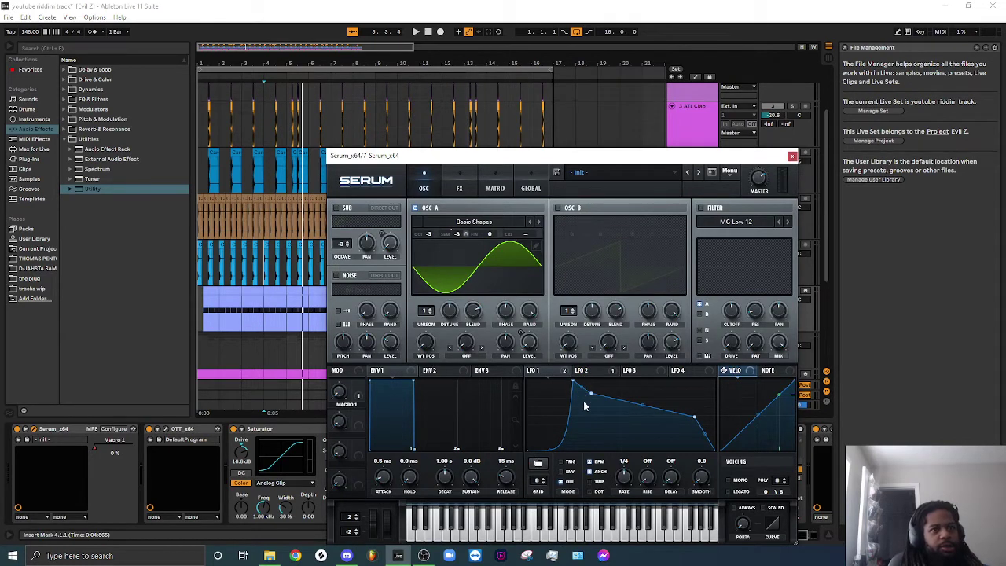
{"action": "key", "text": "space"}
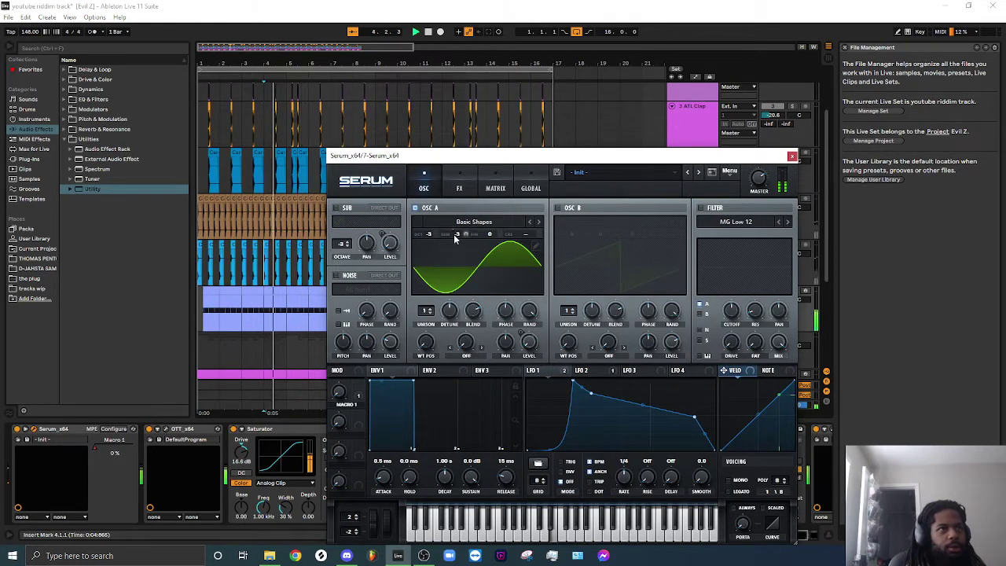
{"action": "left_click", "coordinate": [586, 370]}
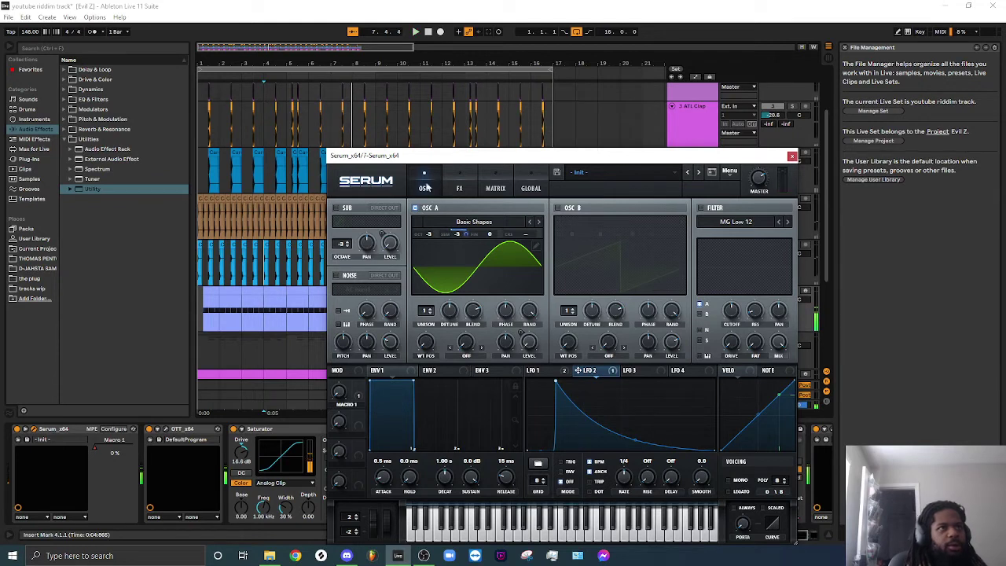
{"action": "left_click", "coordinate": [370, 48]}
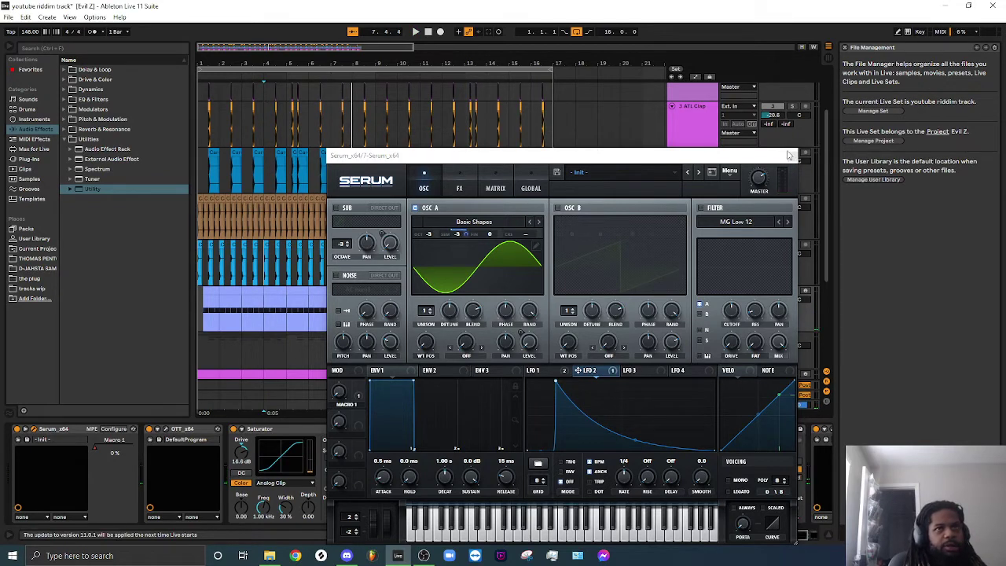
{"action": "left_click", "coordinate": [274, 430]}
{"action": "left_click", "coordinate": [792, 156]}
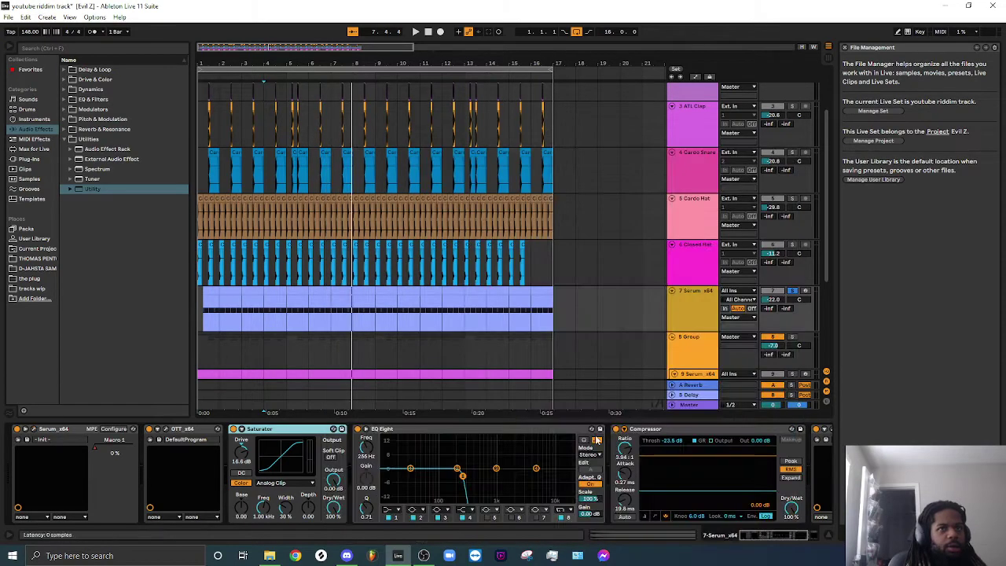
- Open LFOTool at the end of track 7's device chain and examine its volume curve during playback
{"action": "left_click_drag", "start_coordinate": [789, 536], "coordinate": [822, 528]}
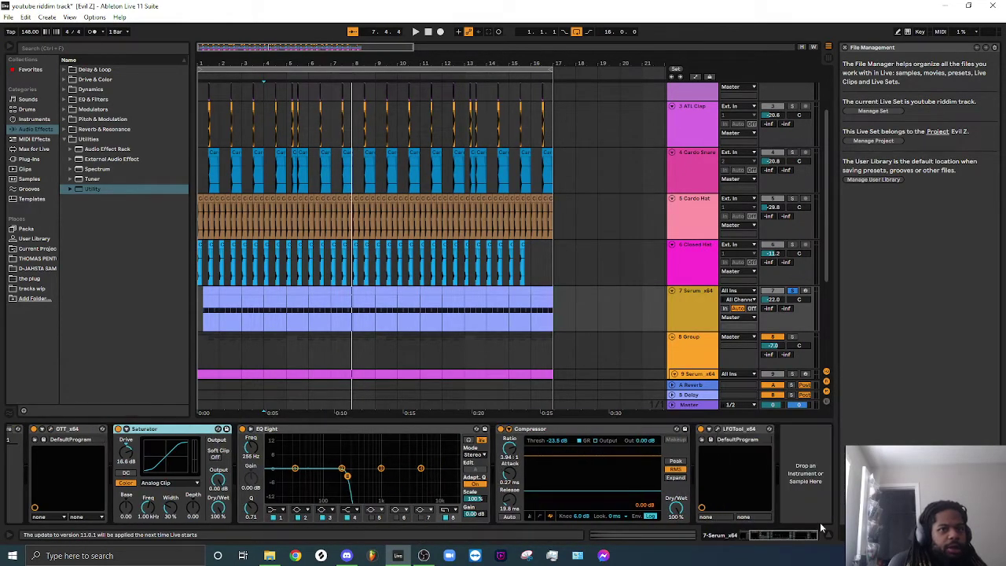
{"action": "left_click", "coordinate": [718, 430]}
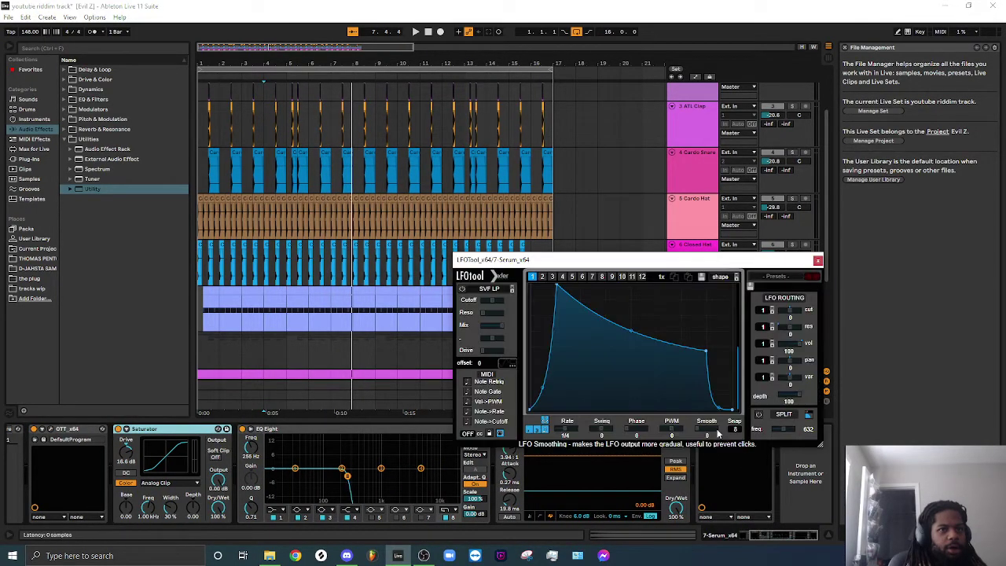
{"action": "key", "text": "space"}
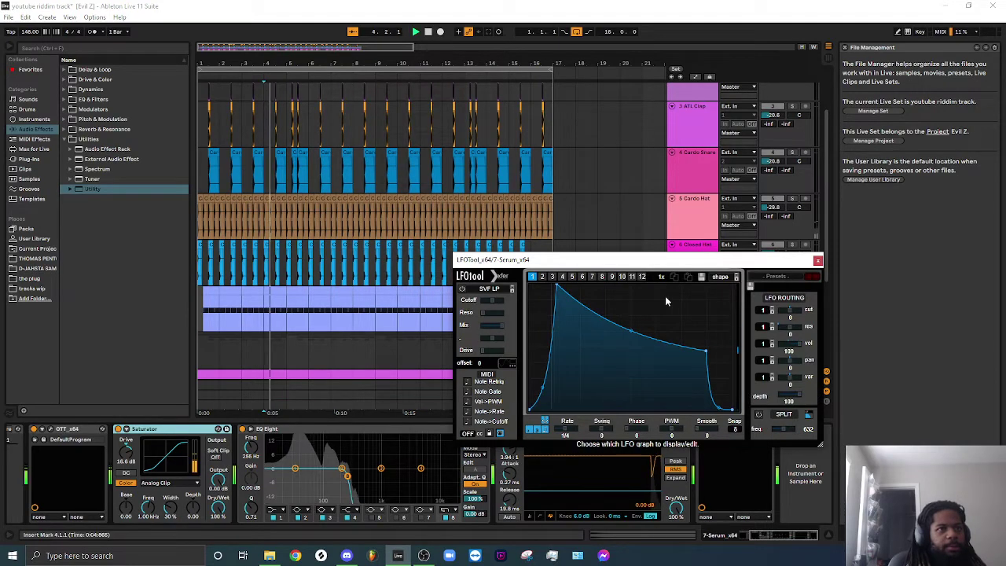
{"action": "left_click", "coordinate": [817, 260]}
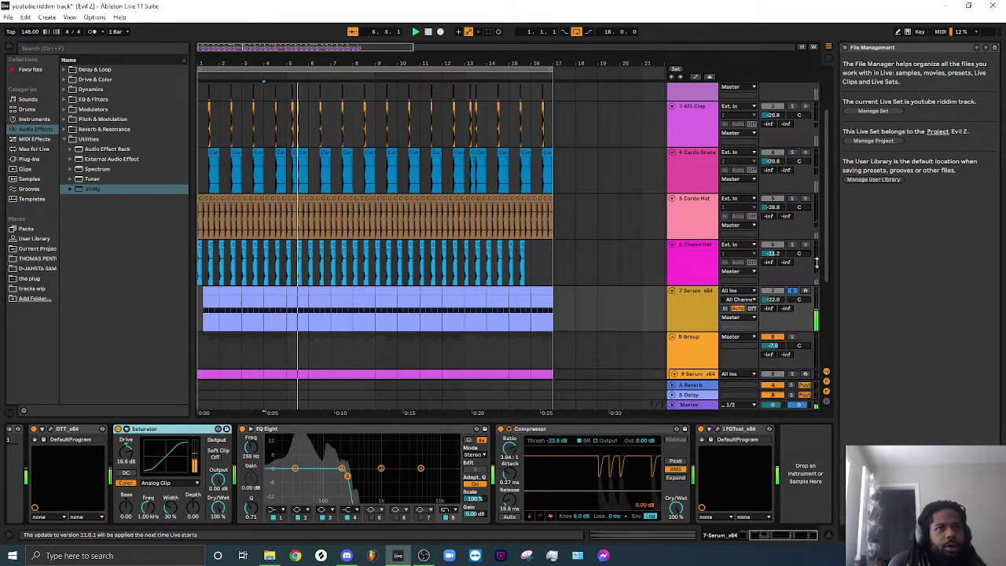
- Move EQ Eight to the end of the 7 Serum_x64 chain, after LFOTool, and play the track
{"action": "left_click_drag", "start_coordinate": [399, 431], "coordinate": [782, 456]}
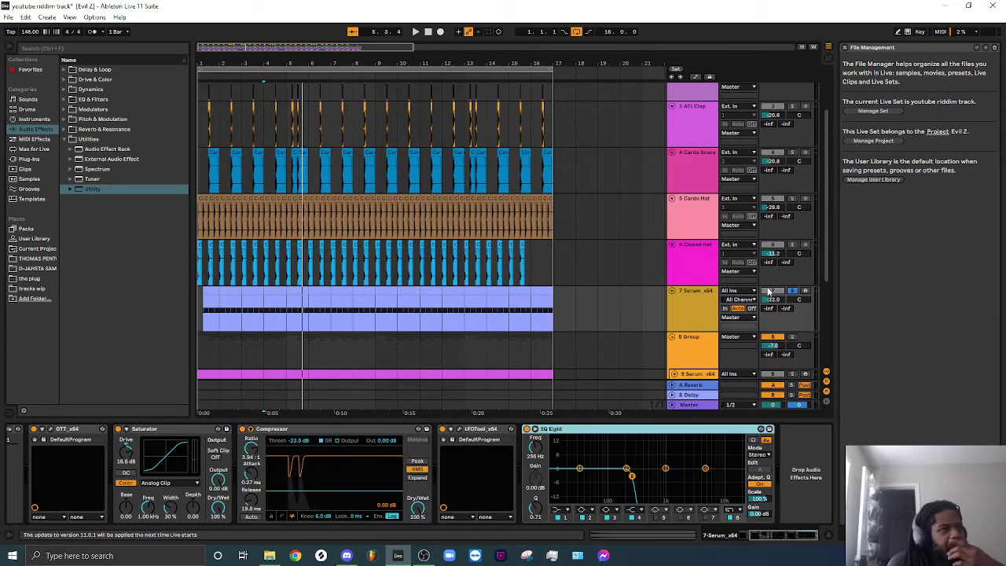
{"action": "key", "text": "space"}
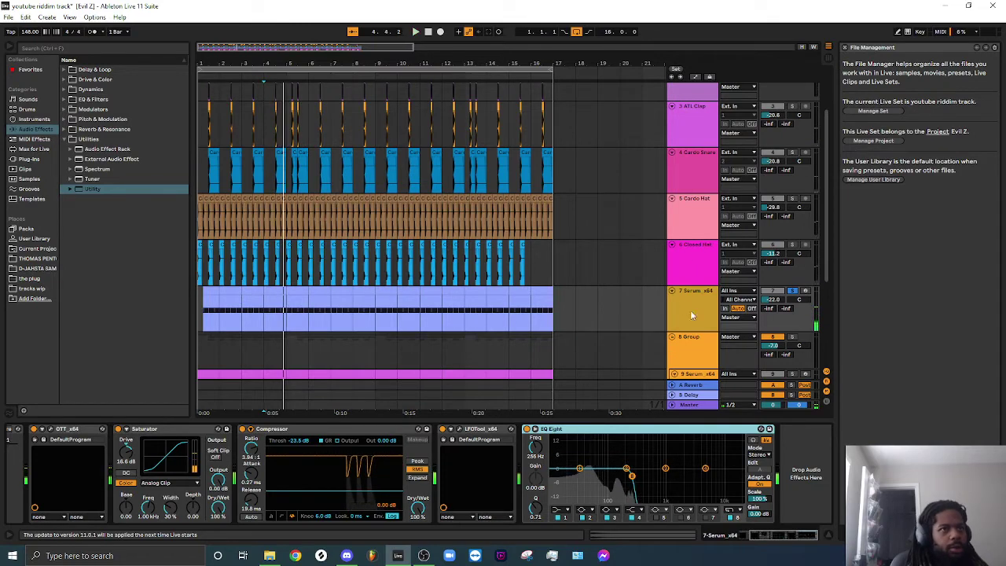
- Solo the tracks inside 8 Group one after another, starting with 9 Serum_x64, and listen to each from bar 4
{"action": "scroll", "coordinate": [692, 310], "scroll_direction": "down", "scroll_amount": 2}
{"action": "scroll", "coordinate": [784, 302], "scroll_direction": "down", "scroll_amount": 1}
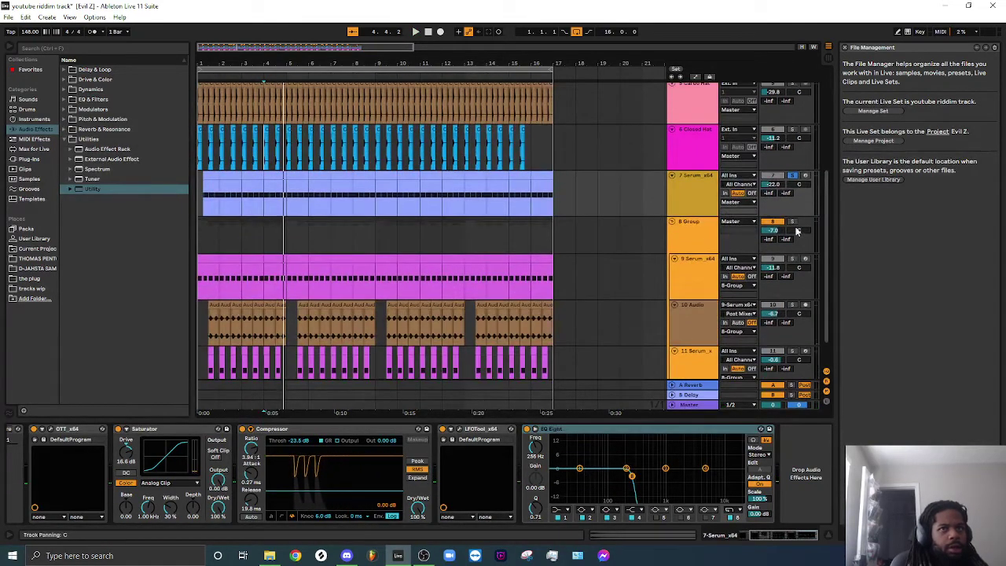
{"action": "scroll", "coordinate": [788, 315], "scroll_direction": "down", "scroll_amount": 1}
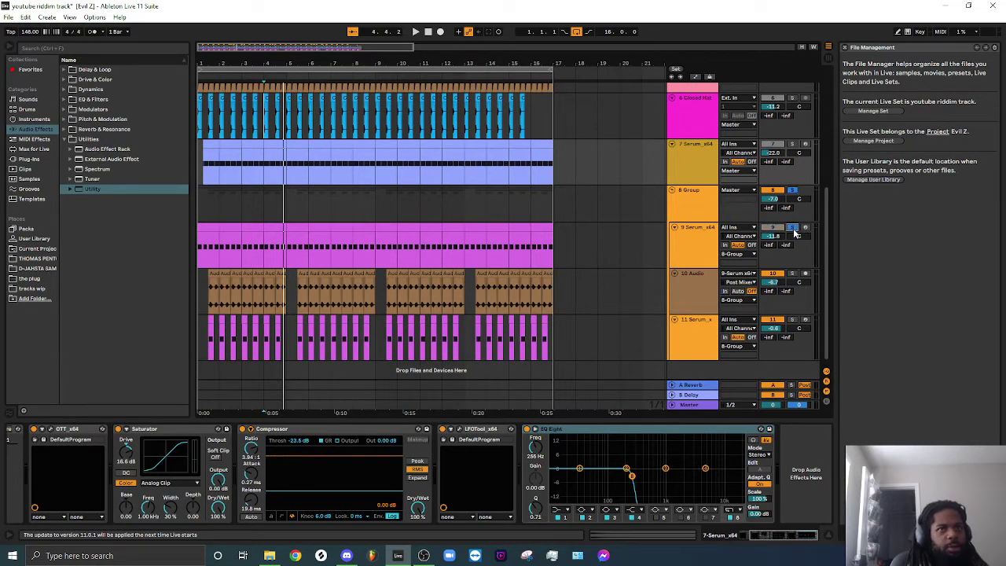
{"action": "left_click", "coordinate": [792, 228]}
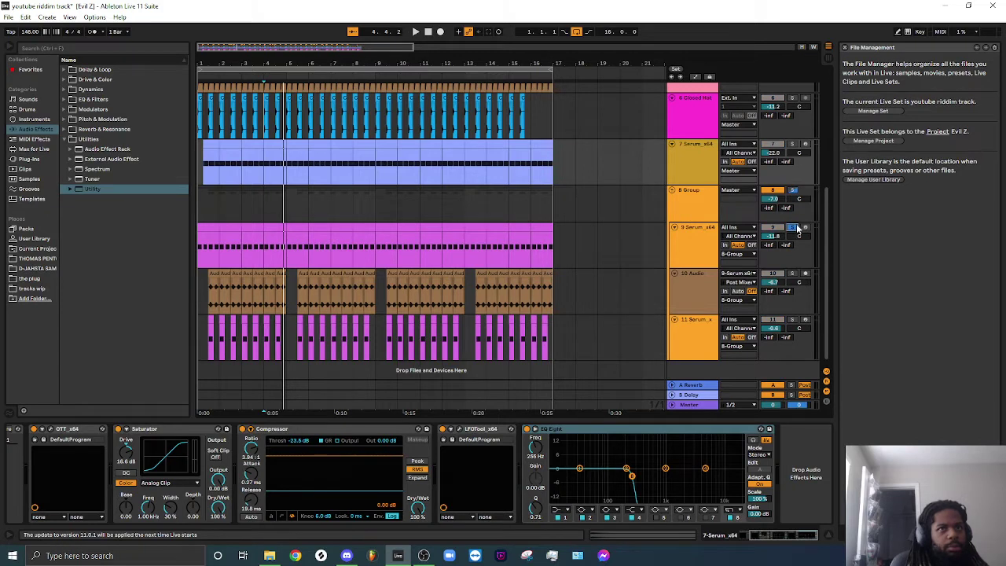
{"action": "key", "text": "space"}
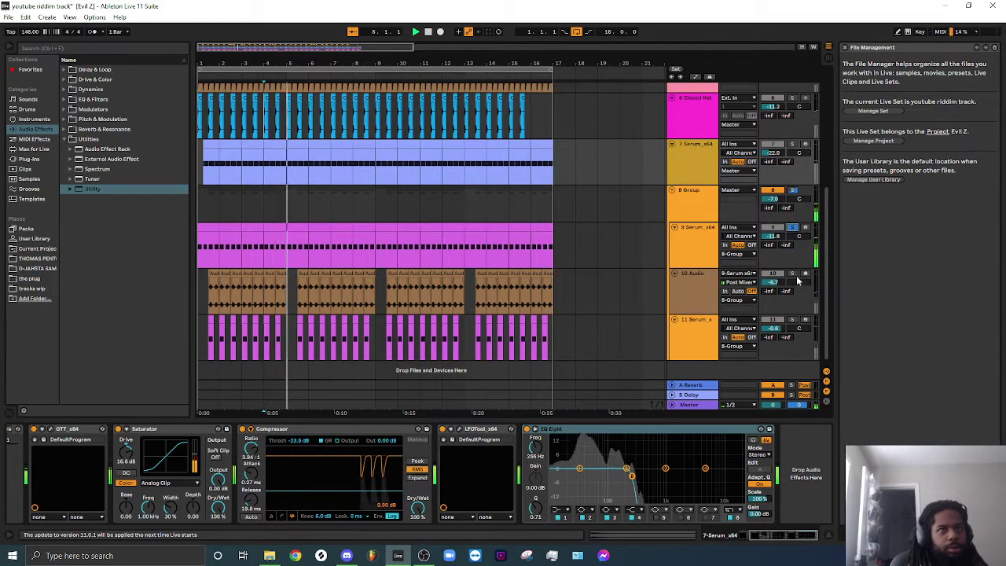
{"action": "key", "text": "space"}
{"action": "key", "text": "space"}
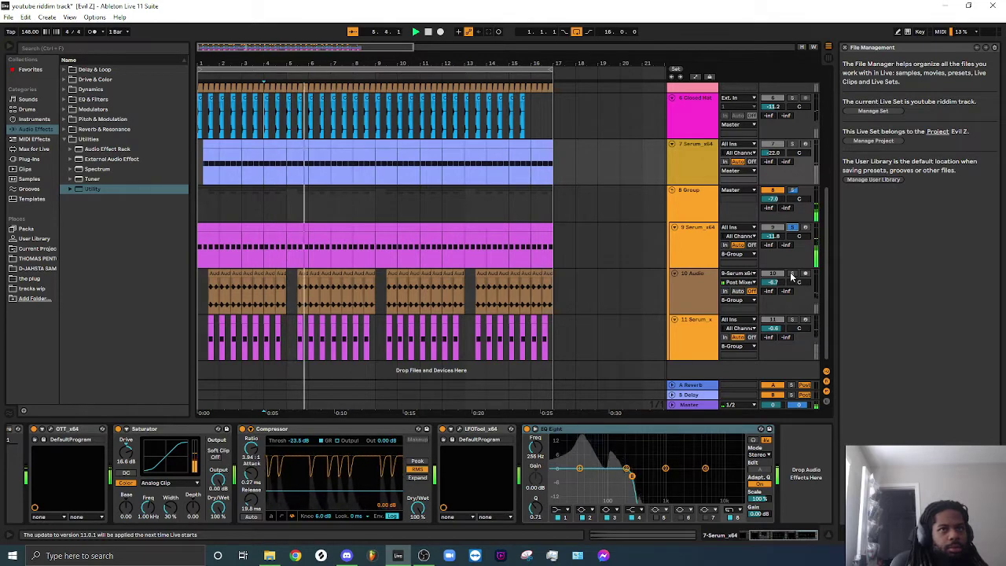
{"action": "left_click", "coordinate": [793, 273]}
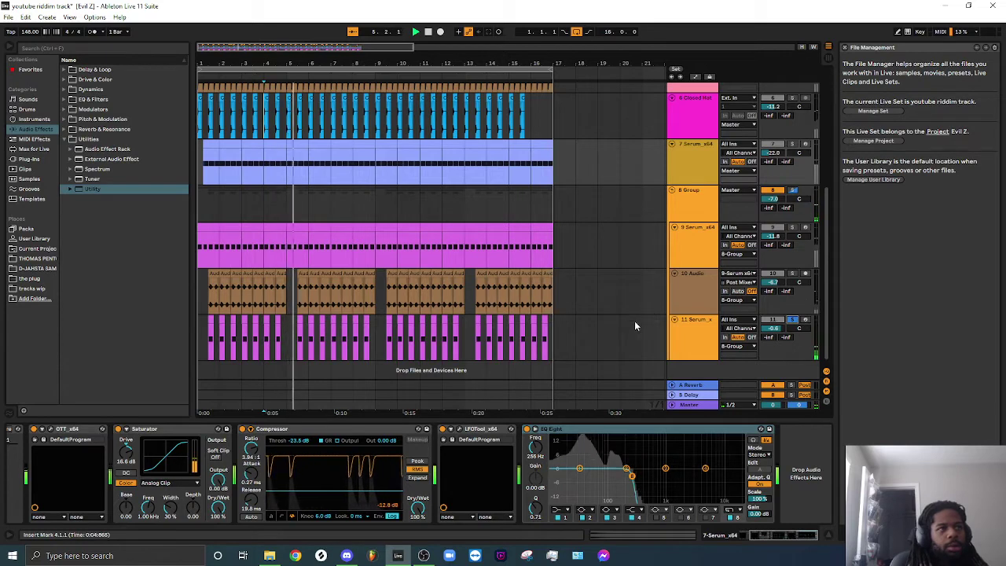
- Play the whole 8 Group in solo from bar 4 and remove its solo
{"action": "left_click", "coordinate": [791, 198]}
{"action": "key", "text": "space"}
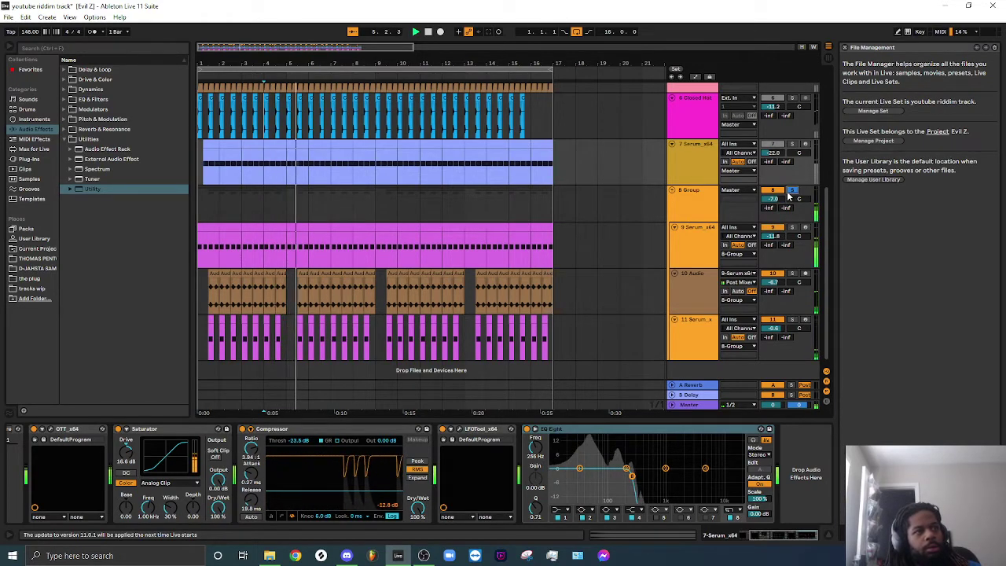
{"action": "key", "text": "space"}
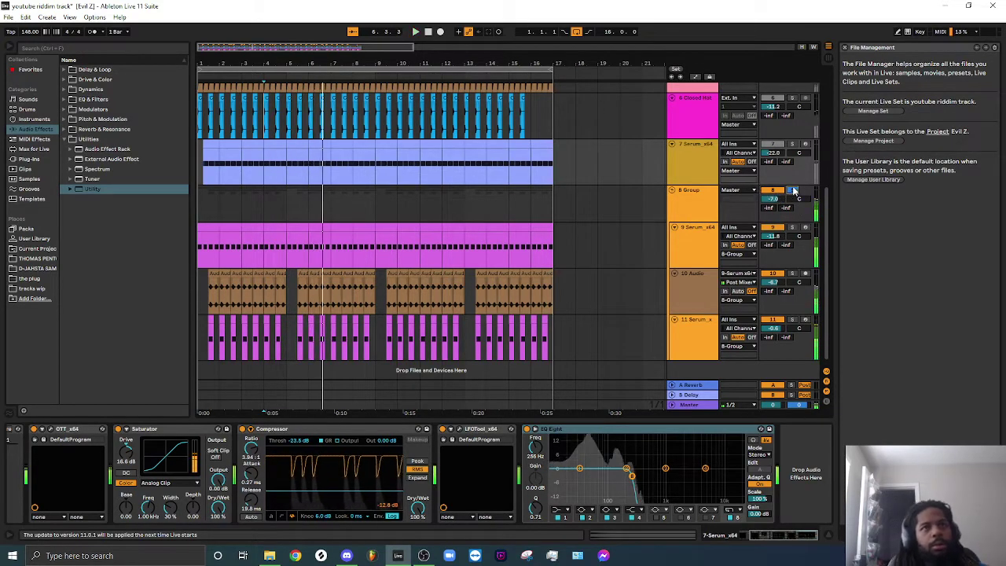
{"action": "left_click", "coordinate": [793, 190]}
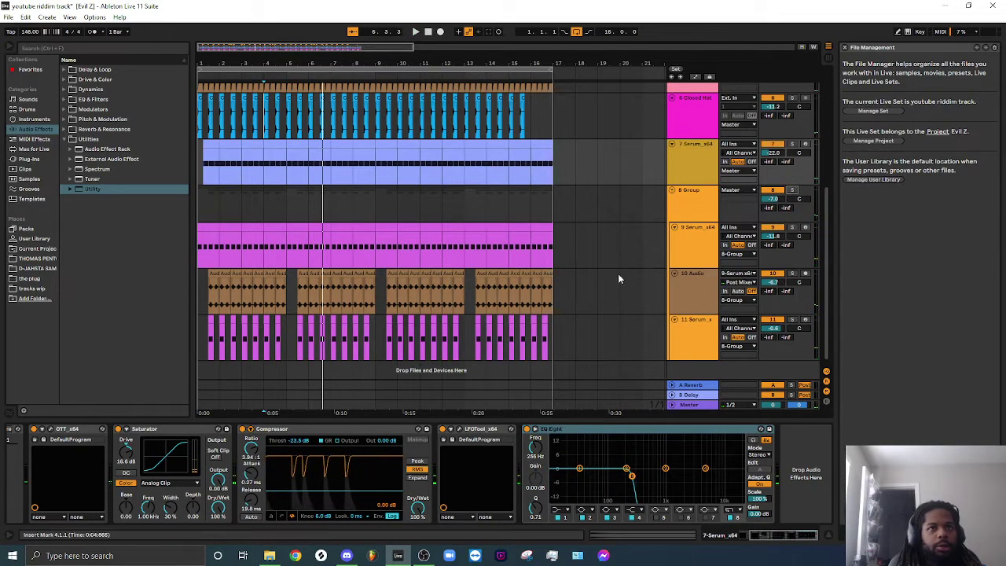
- Play the full mix in the Session View mixer with 8 Group selected to check its level and effects
{"action": "scroll", "coordinate": [618, 279], "scroll_direction": "down", "scroll_amount": 1}
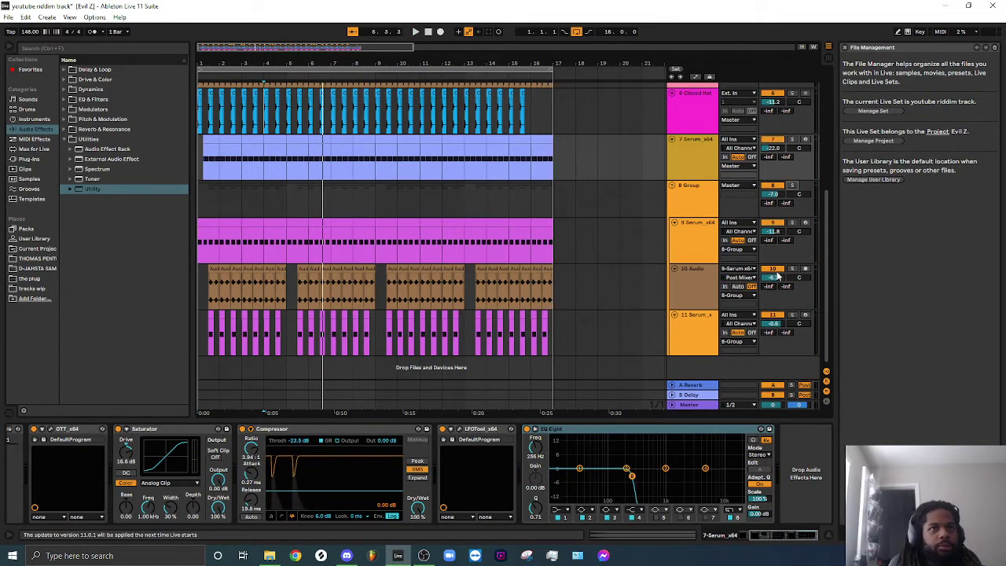
{"action": "scroll", "coordinate": [776, 194], "scroll_direction": "up", "scroll_amount": 3}
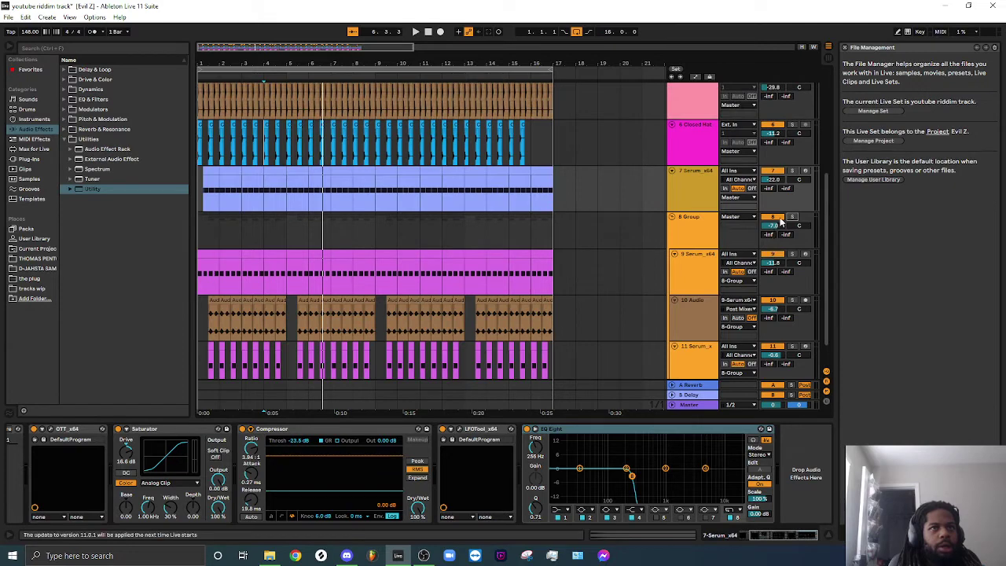
{"action": "left_click", "coordinate": [829, 56]}
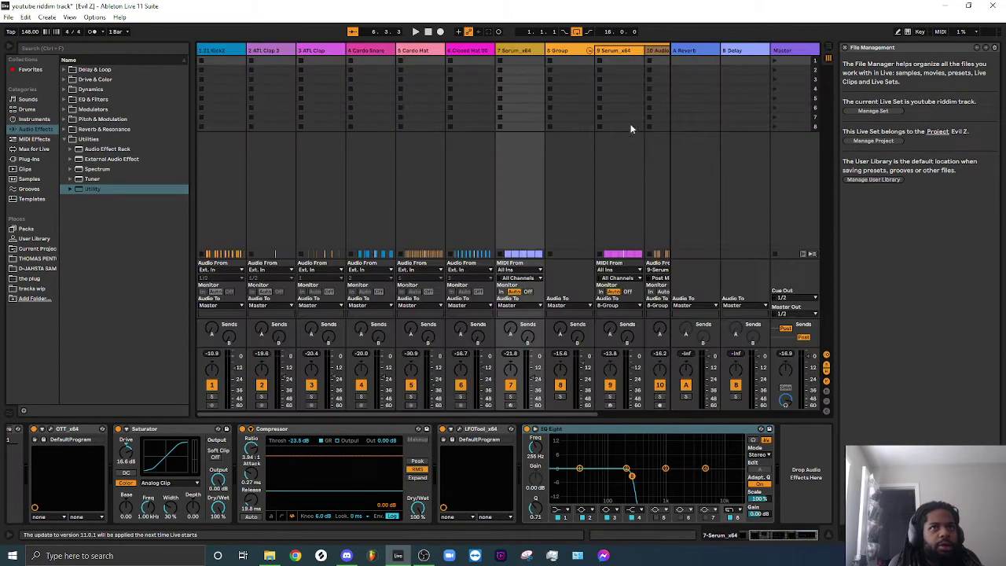
{"action": "left_click", "coordinate": [583, 48]}
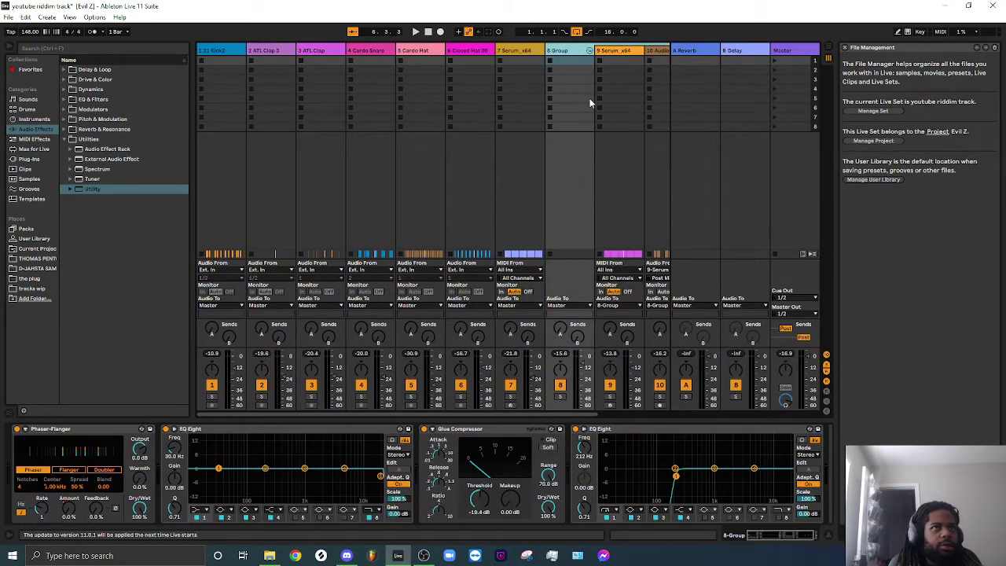
{"action": "key", "text": "space"}
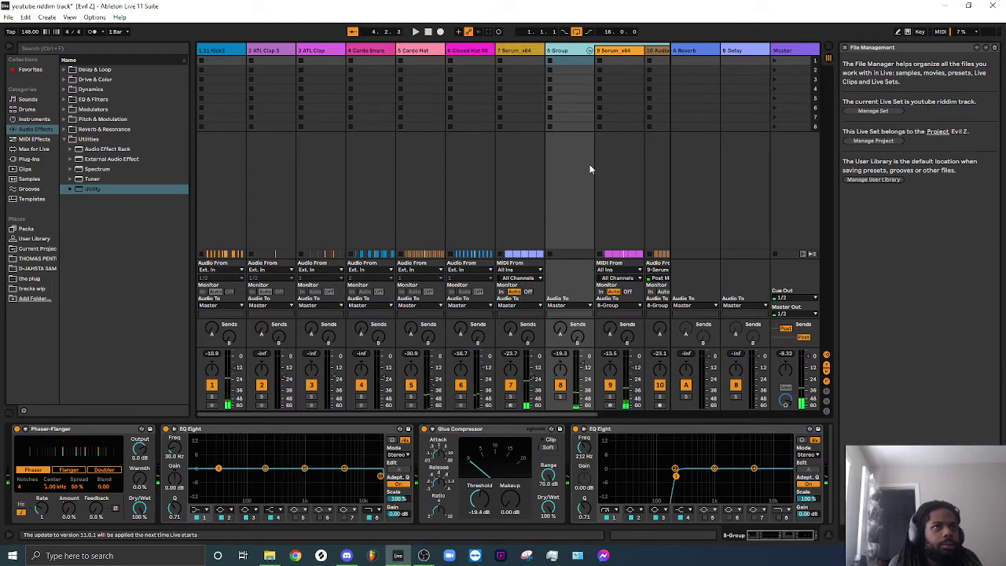
- Solo 8 Group, raise its volume to -3.7 dB and check the level during playback
{"action": "left_click", "coordinate": [560, 397]}
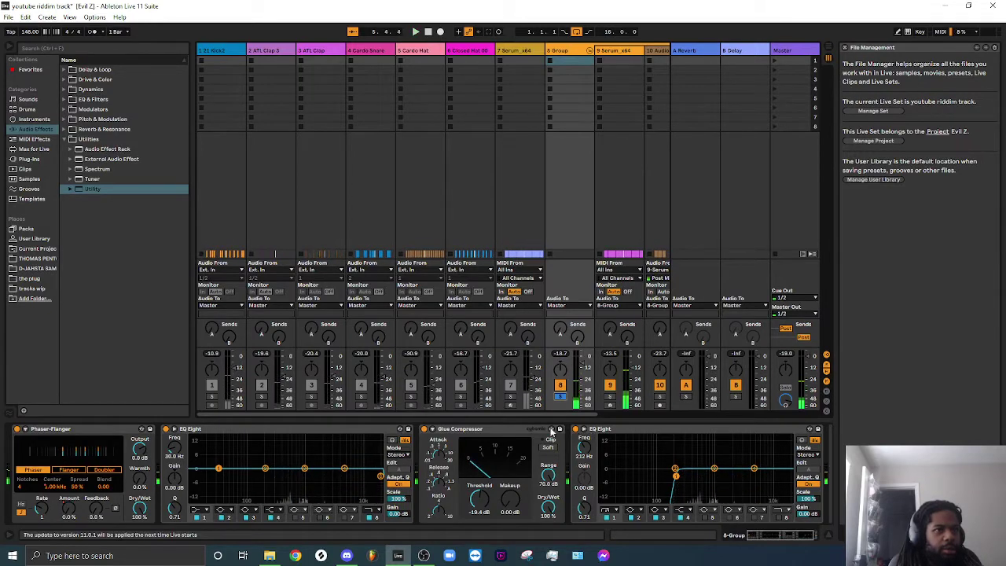
{"action": "left_click", "coordinate": [474, 439]}
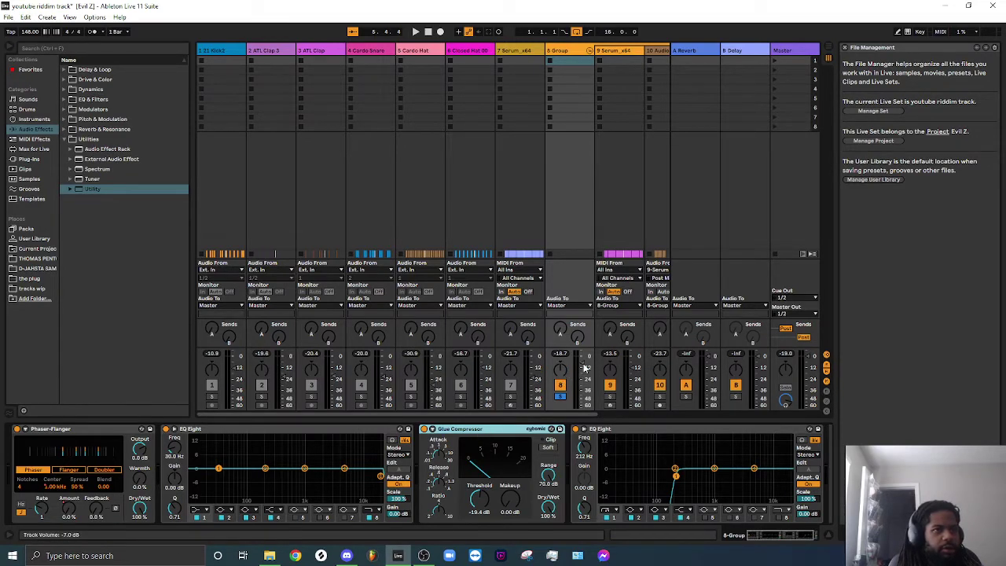
{"action": "key", "text": "space"}
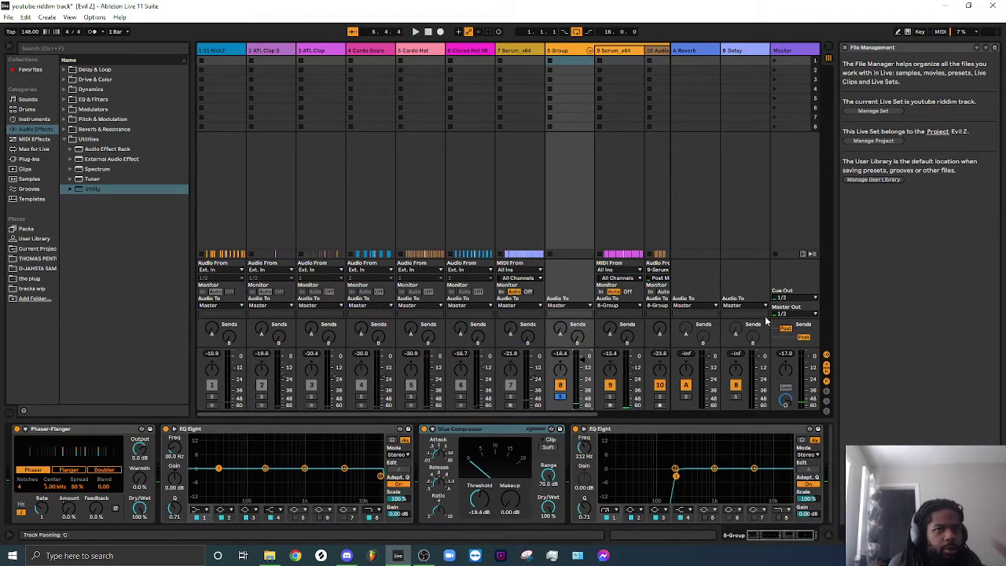
- Enable the effect rack on the Master track and return to the Arrangement View
{"action": "left_click", "coordinate": [786, 49]}
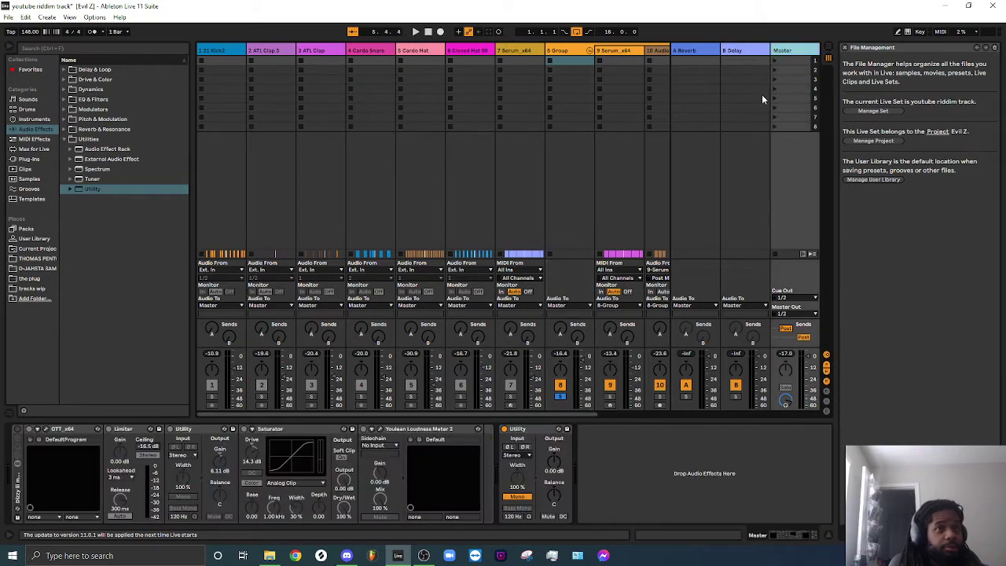
{"action": "left_click", "coordinate": [26, 430]}
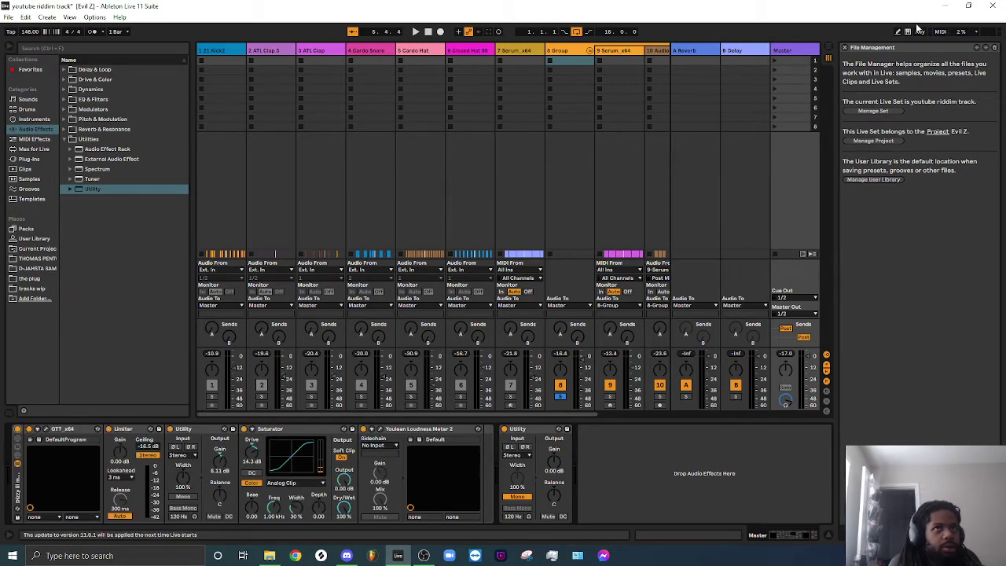
{"action": "left_click", "coordinate": [832, 49]}
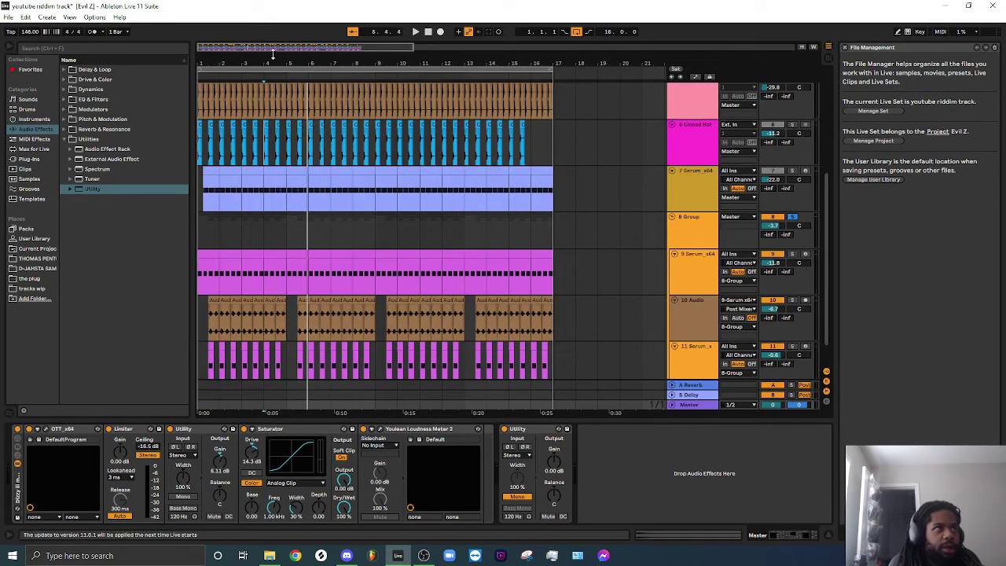
- Play 8 Group in solo from bar 1 with the Master track's effects shown, and remove its solo during playback
{"action": "left_click_drag", "start_coordinate": [259, 64], "coordinate": [259, 48]}
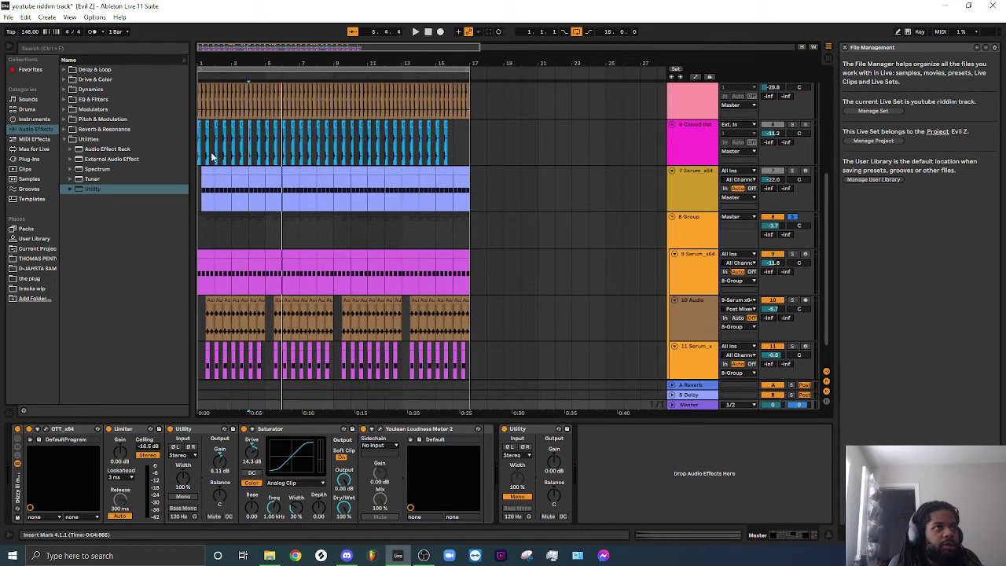
{"action": "left_click", "coordinate": [200, 189]}
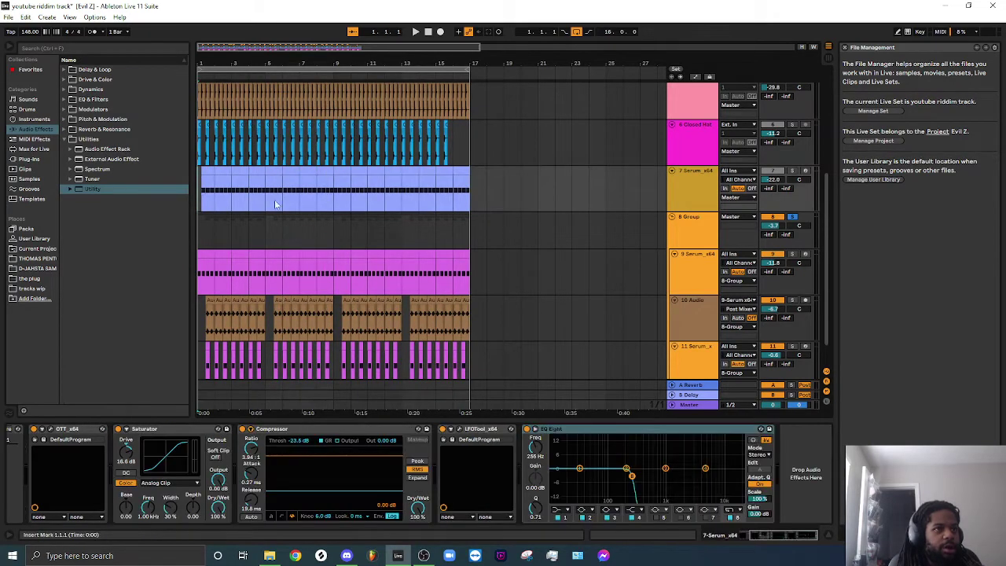
{"action": "left_click", "coordinate": [700, 408]}
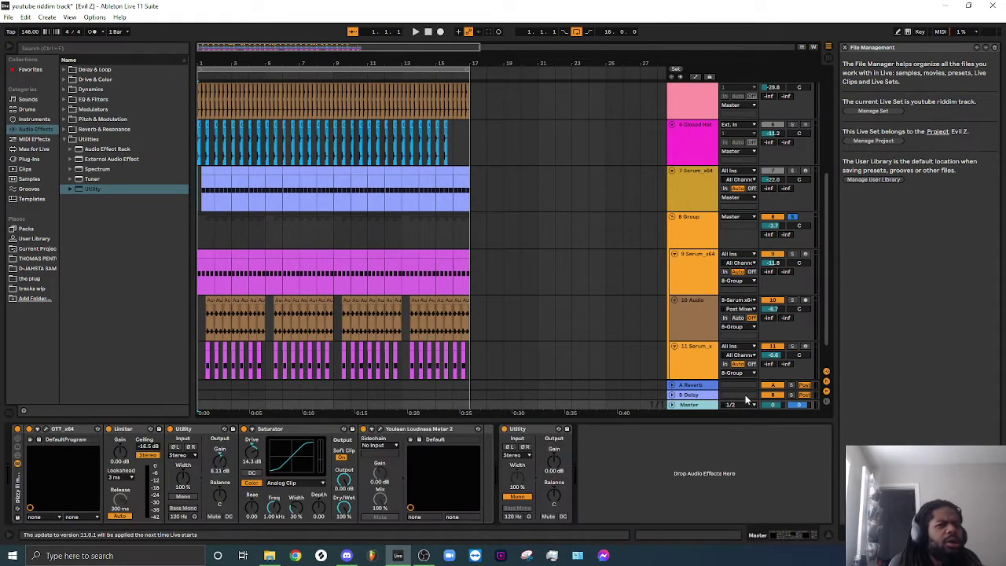
{"action": "key", "text": "space"}
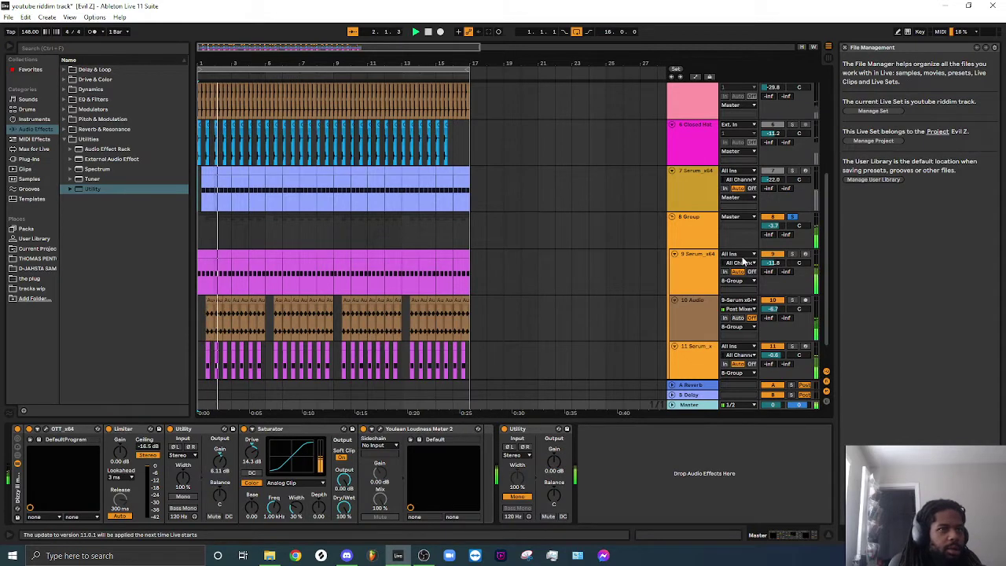
{"action": "left_click", "coordinate": [792, 216]}
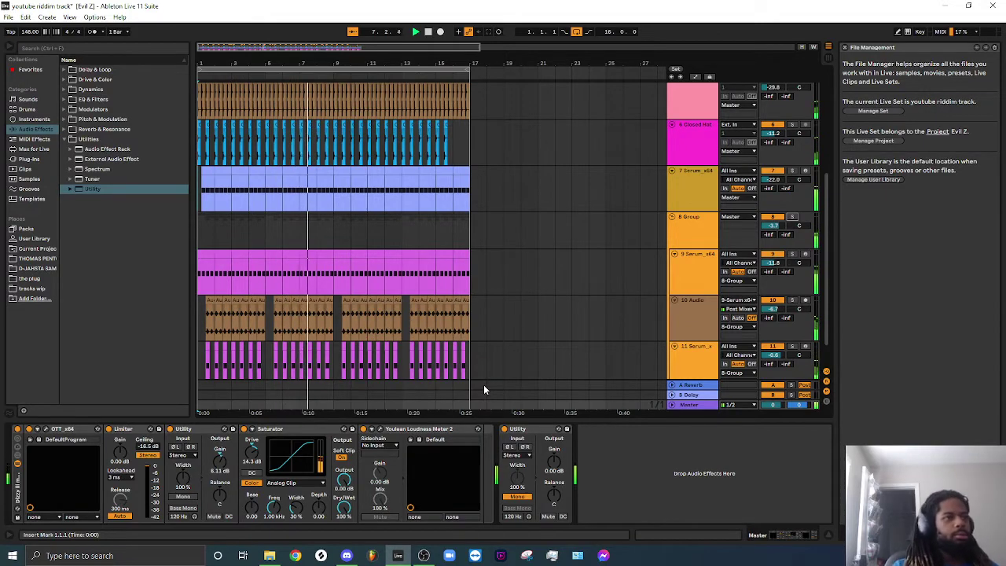
- Check the full mix's loudness in the Master track's Youlean Loudness Meter 2 and replay the mix from bar 1
{"action": "left_click", "coordinate": [380, 430]}
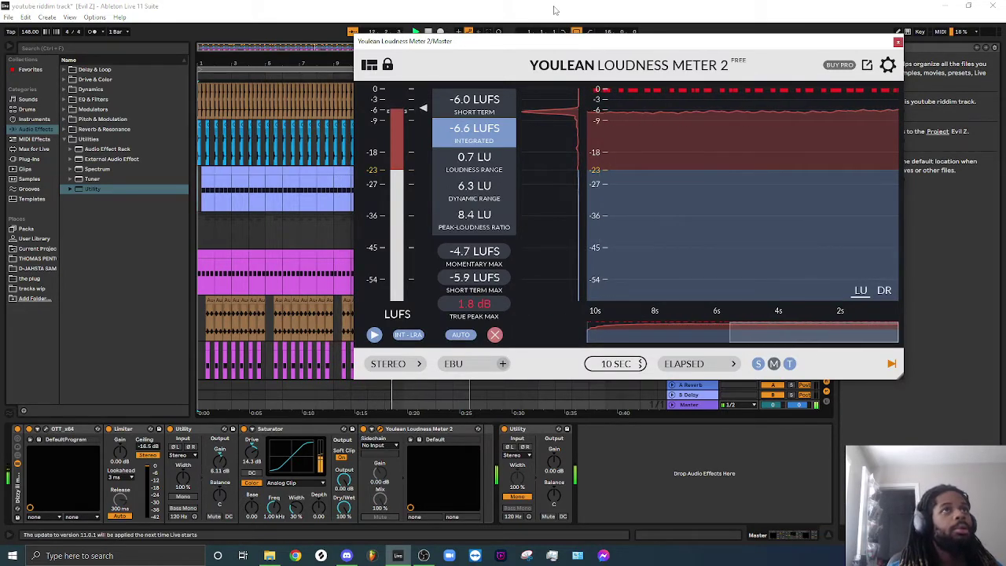
{"action": "left_click", "coordinate": [898, 41]}
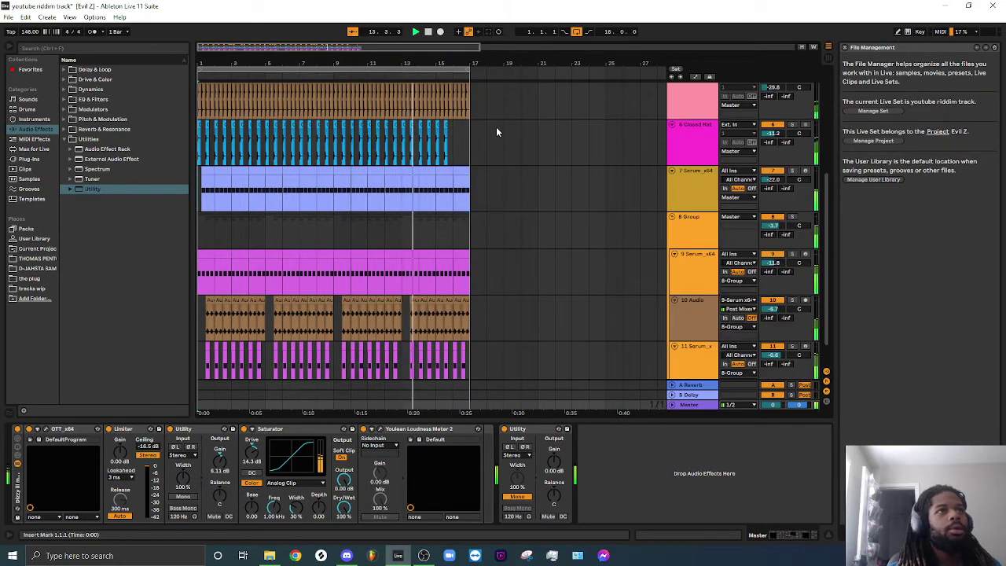
{"action": "scroll", "coordinate": [548, 272], "scroll_direction": "up", "scroll_amount": 5}
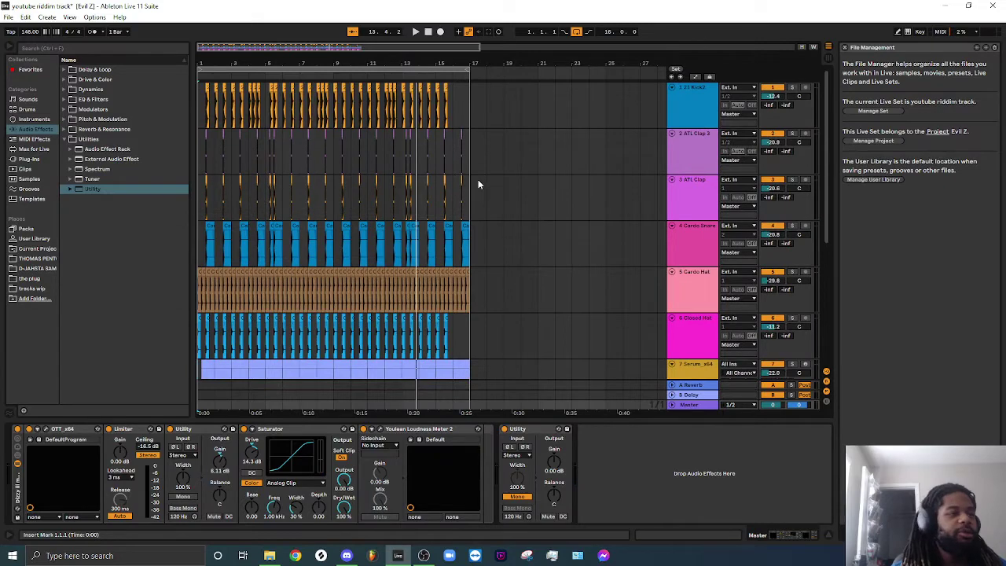
{"action": "scroll", "coordinate": [478, 184], "scroll_direction": "down", "scroll_amount": 5}
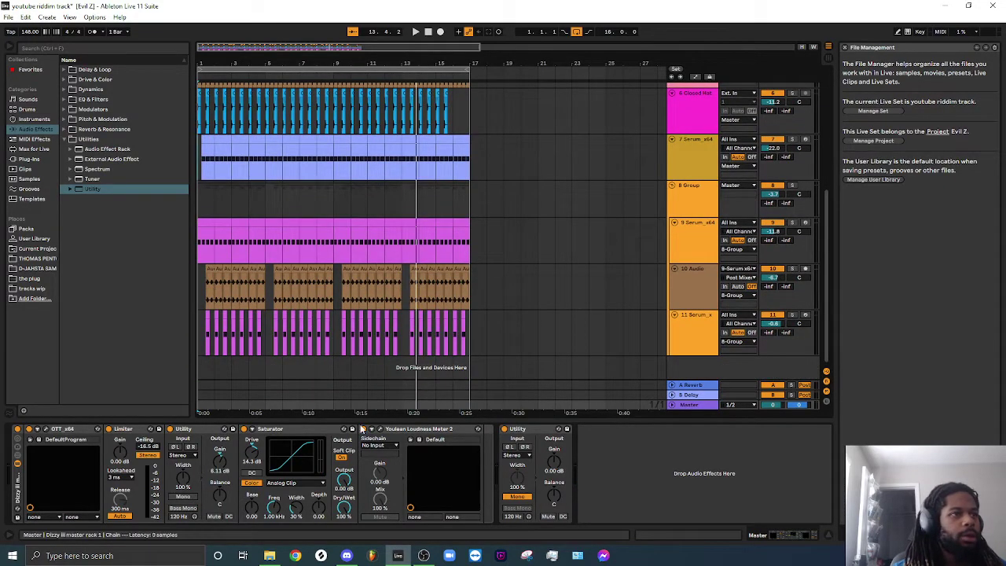
{"action": "key", "text": "space"}
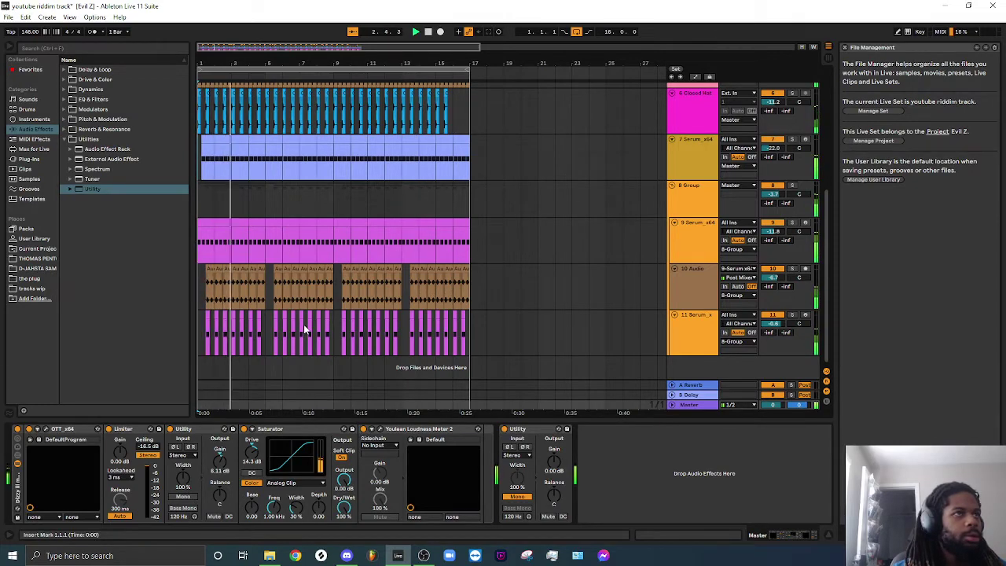
- Group the ATL Clap 3, ATL Clap and Cardo Snare tracks together
{"action": "scroll", "coordinate": [561, 334], "scroll_direction": "up", "scroll_amount": 1}
{"action": "scroll", "coordinate": [564, 326], "scroll_direction": "up", "scroll_amount": 6}
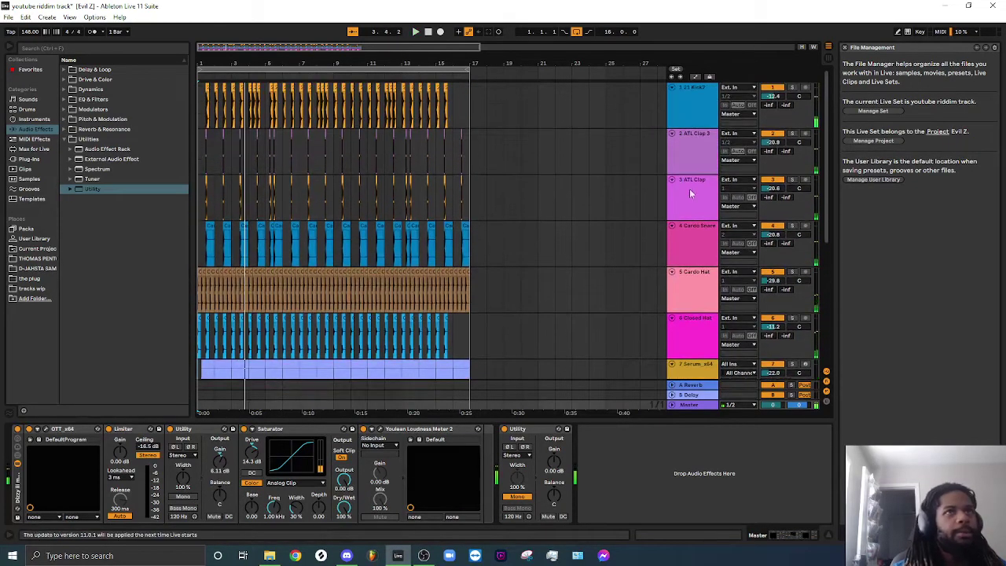
{"action": "left_click", "coordinate": [703, 155]}
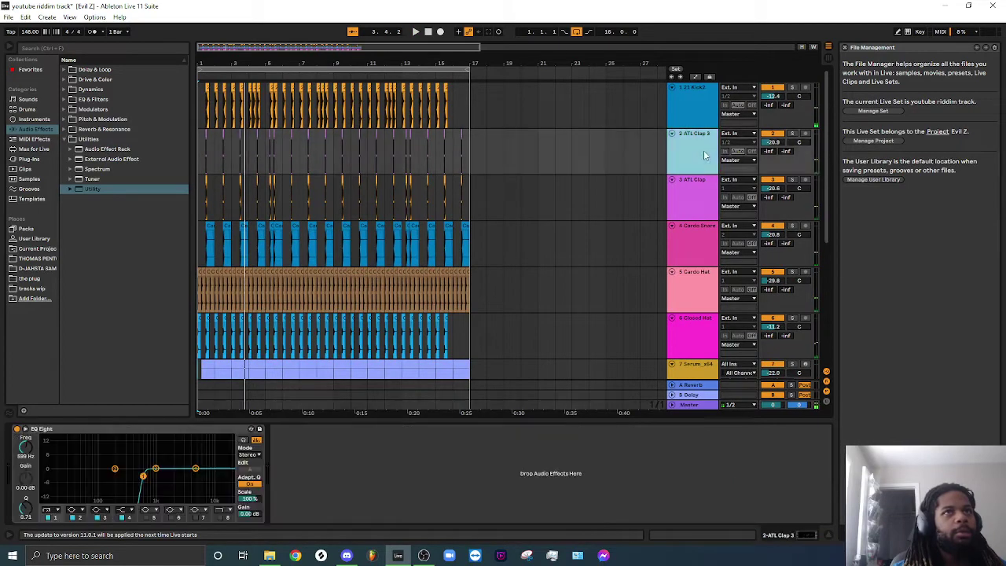
{"action": "left_click", "coordinate": [690, 196], "text": "ctrl"}
{"action": "left_click", "coordinate": [690, 254], "text": "ctrl"}
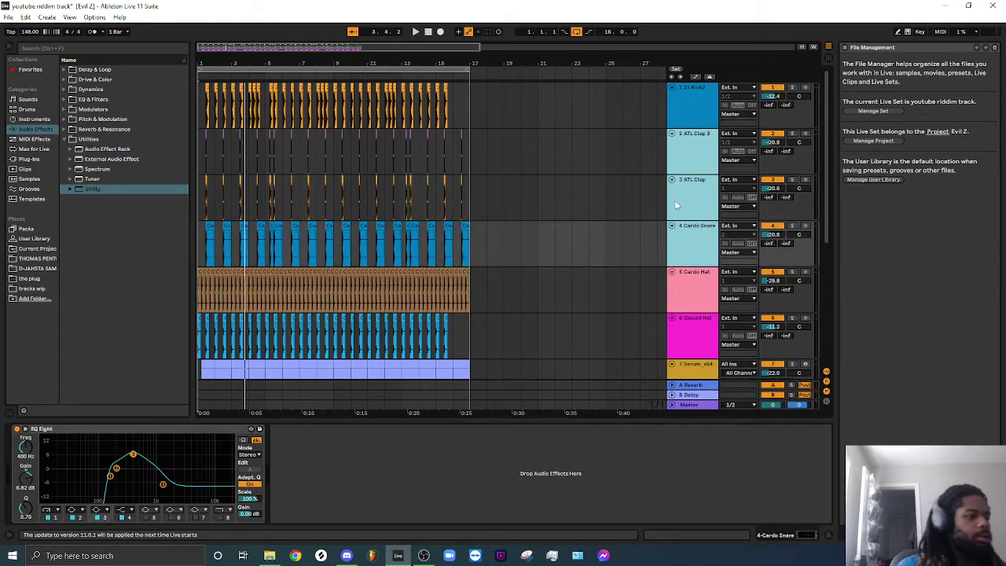
{"action": "key", "text": "ctrl+g"}
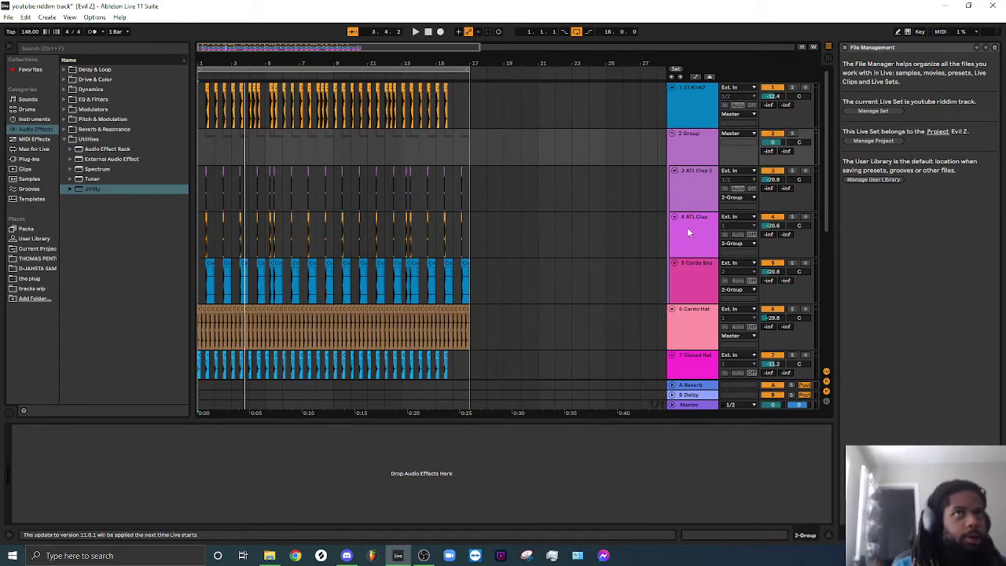
- Add an EQ Eight from the EQ & Filters effects to the new clap and snare group
{"action": "left_click", "coordinate": [680, 150]}
{"action": "left_click", "coordinate": [96, 100]}
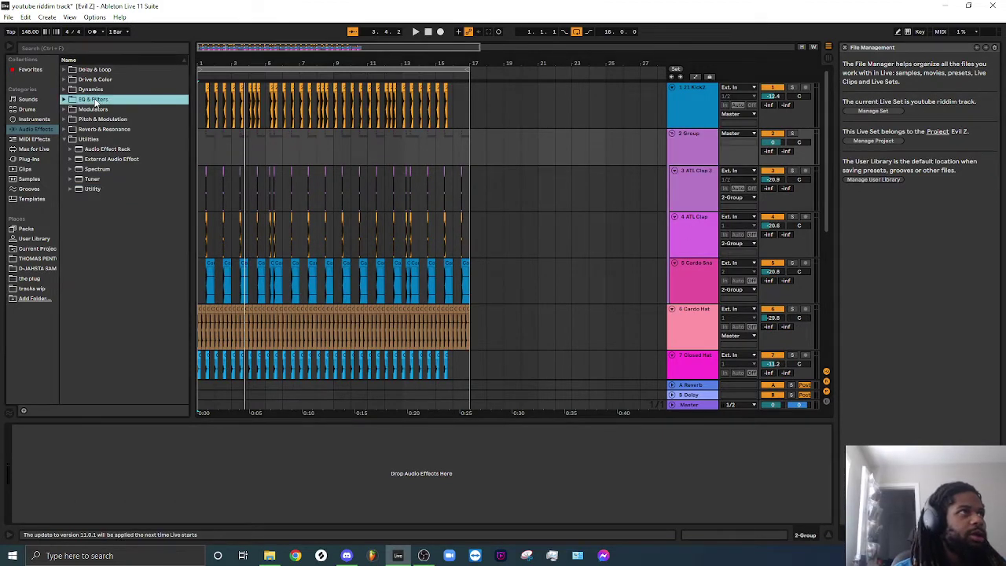
{"action": "left_click", "coordinate": [102, 90]}
{"action": "double_click", "coordinate": [95, 100]}
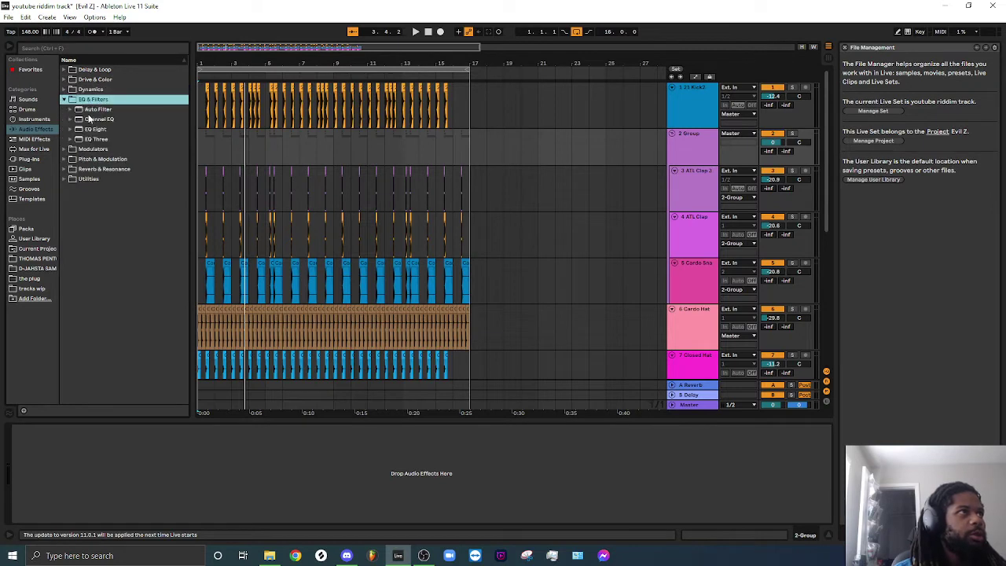
{"action": "double_click", "coordinate": [115, 130]}
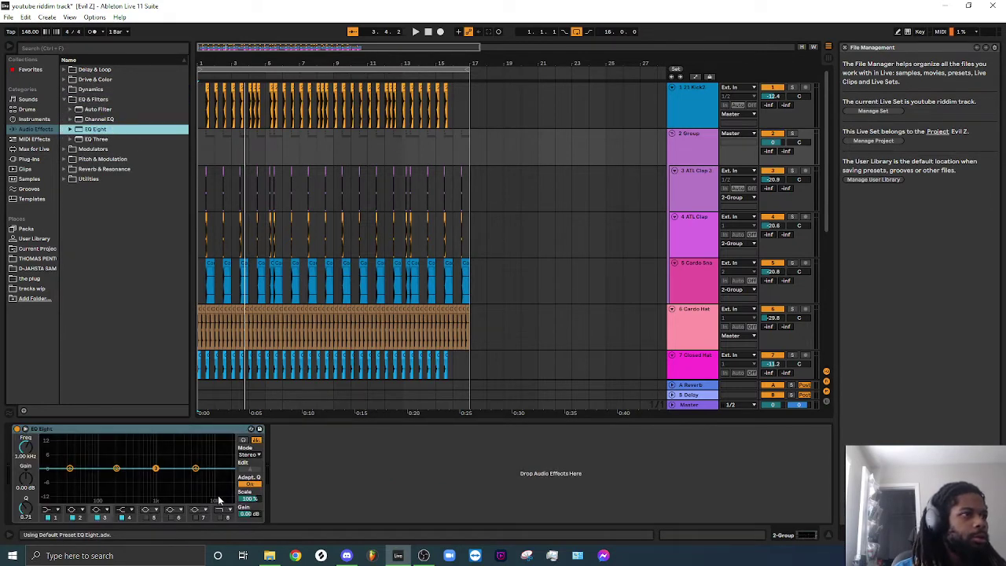
- Raise the output gain of 2 Group's EQ Eight to 6.00 dB while the mix plays
{"action": "left_click", "coordinate": [249, 513]}
{"action": "left_click_drag", "start_coordinate": [255, 515], "coordinate": [255, 507]}
{"action": "key", "text": "space"}
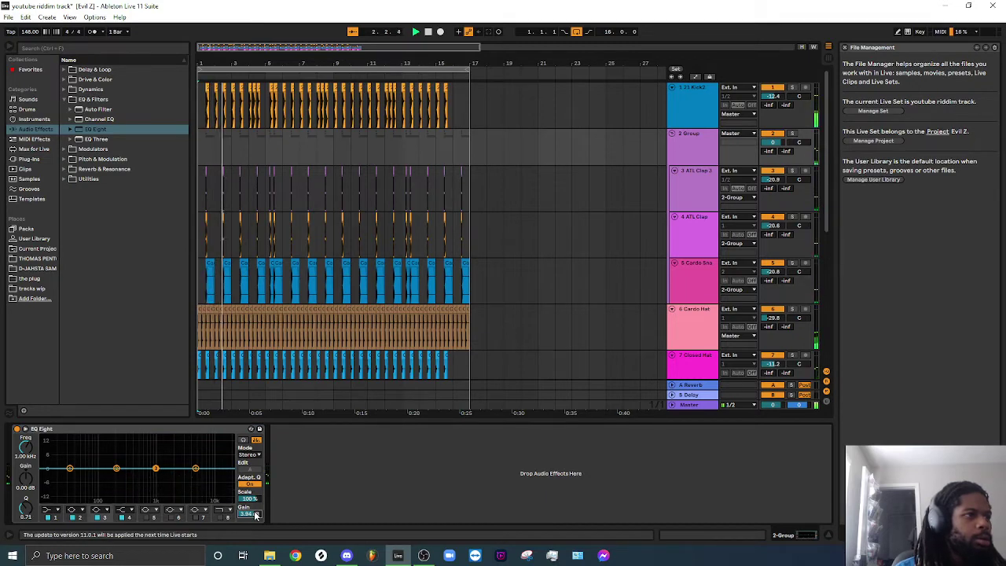
{"action": "left_click_drag", "start_coordinate": [252, 513], "coordinate": [251, 498]}
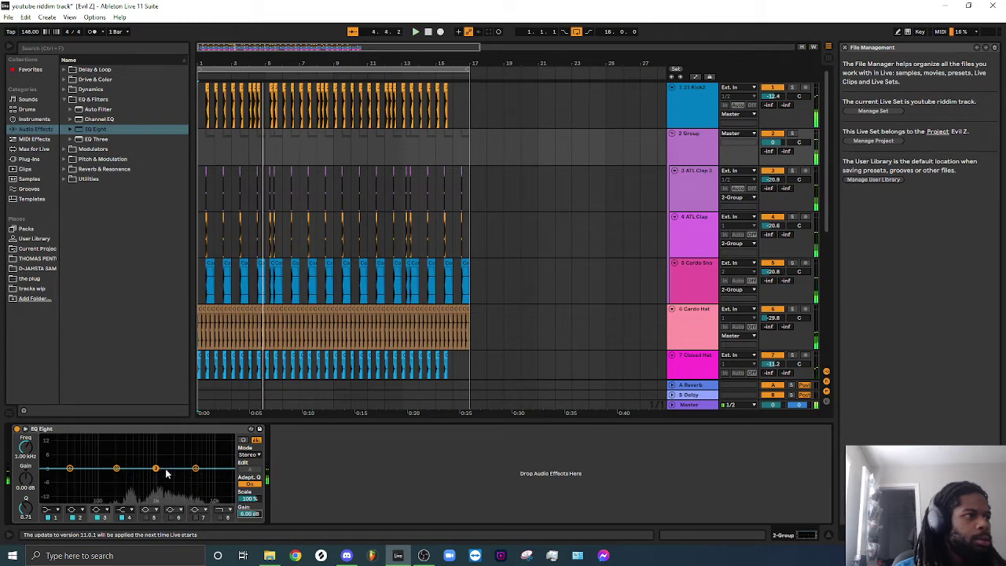
- Make band 1 of 2 Group's EQ Eight a low cut at 166 Hz
{"action": "left_click", "coordinate": [53, 510]}
{"action": "left_click", "coordinate": [56, 451]}
{"action": "left_click_drag", "start_coordinate": [84, 476], "coordinate": [112, 475]}
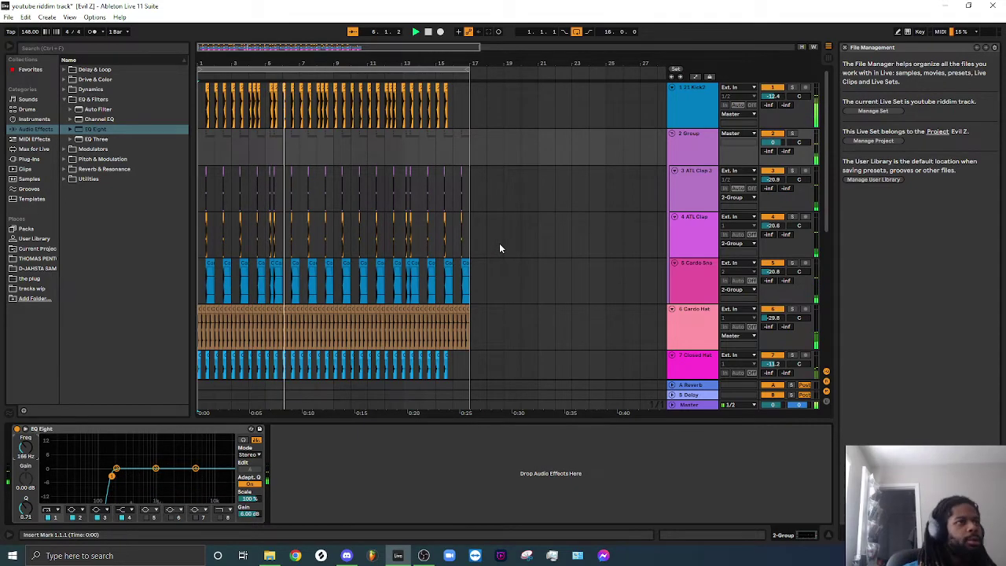
- Play the full mix with 9 Group selected and set its volume to -0.5 dB in the Session View mixer
{"action": "scroll", "coordinate": [526, 185], "scroll_direction": "down", "scroll_amount": 2}
{"action": "scroll", "coordinate": [515, 189], "scroll_direction": "down", "scroll_amount": 3}
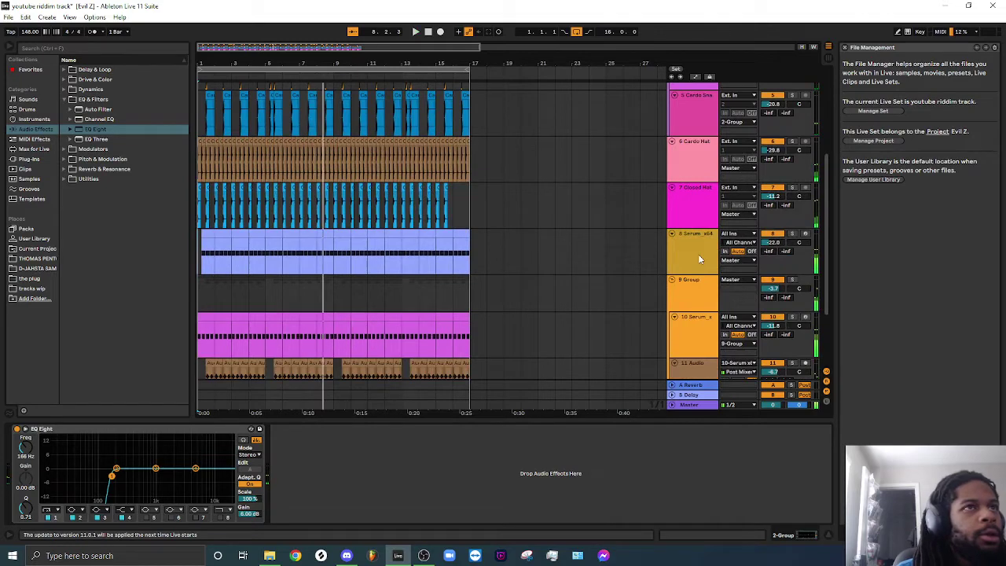
{"action": "left_click", "coordinate": [698, 254]}
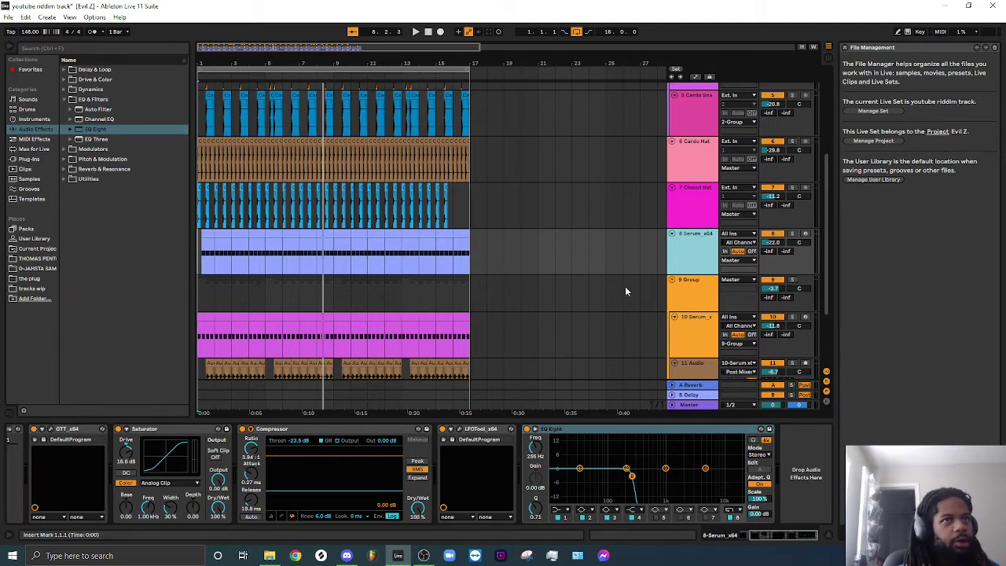
{"action": "left_click", "coordinate": [693, 303]}
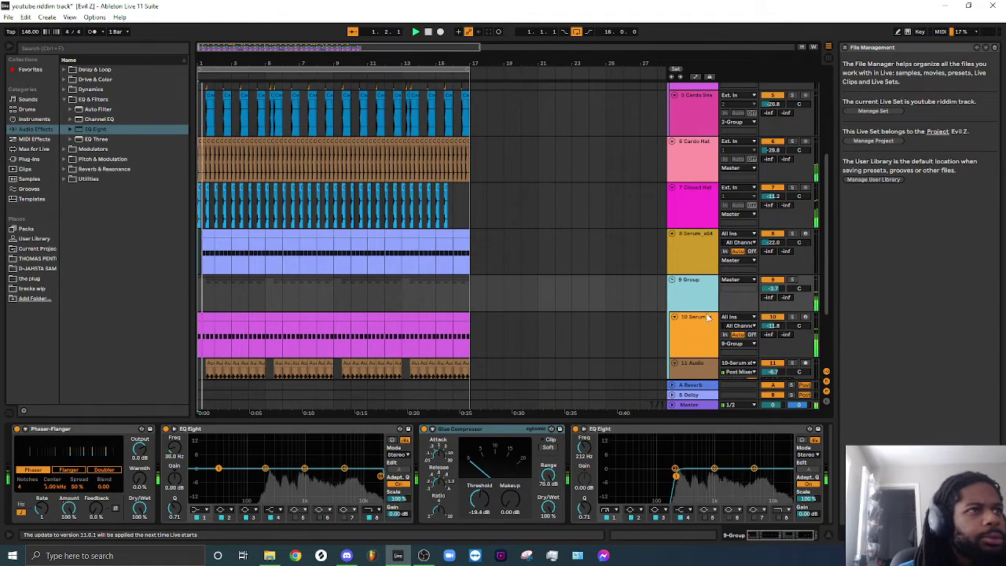
{"action": "scroll", "coordinate": [712, 260], "scroll_direction": "down", "scroll_amount": 3}
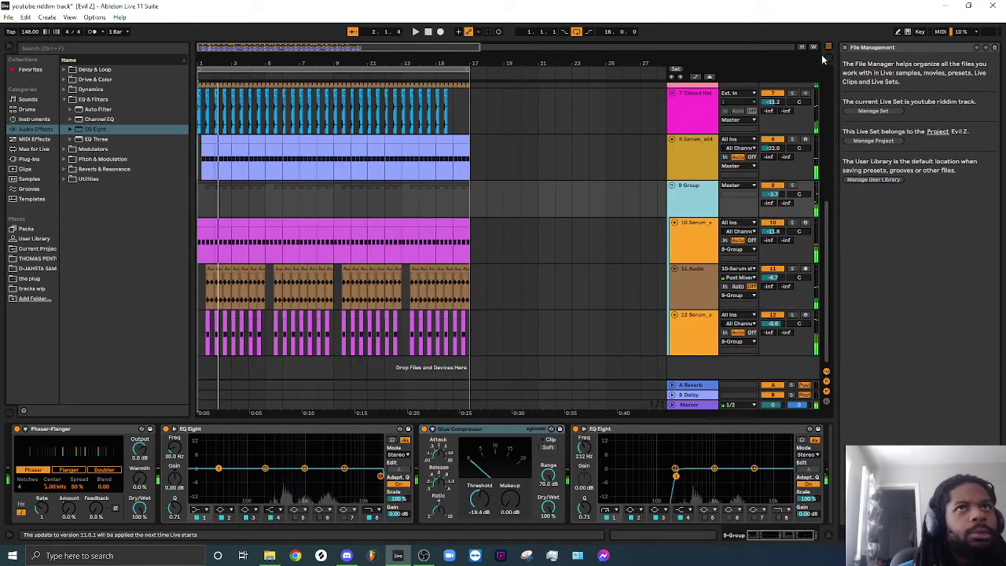
{"action": "key", "text": "Tab"}
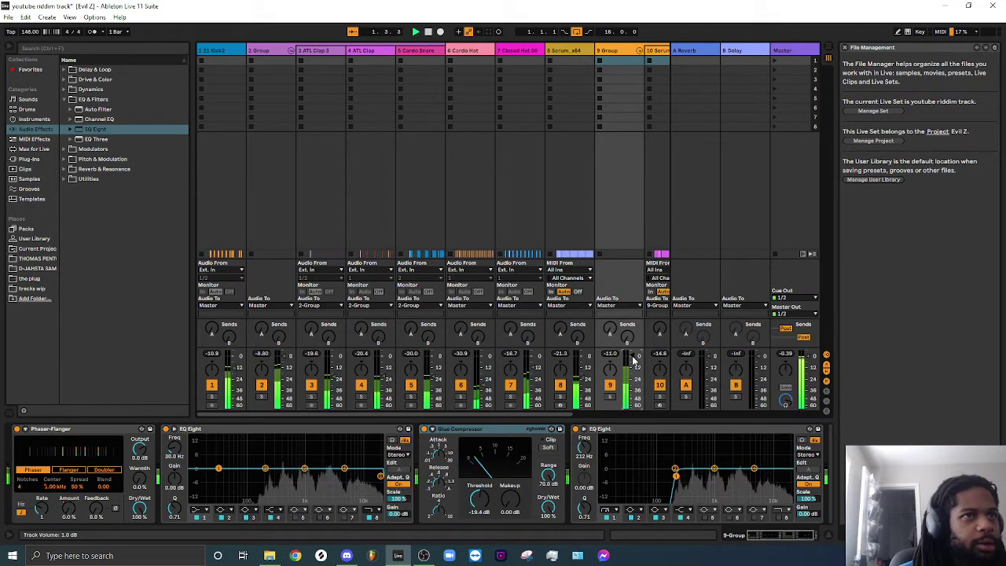
{"action": "left_click_drag", "start_coordinate": [633, 357], "coordinate": [633, 358]}
{"action": "key", "text": "space"}
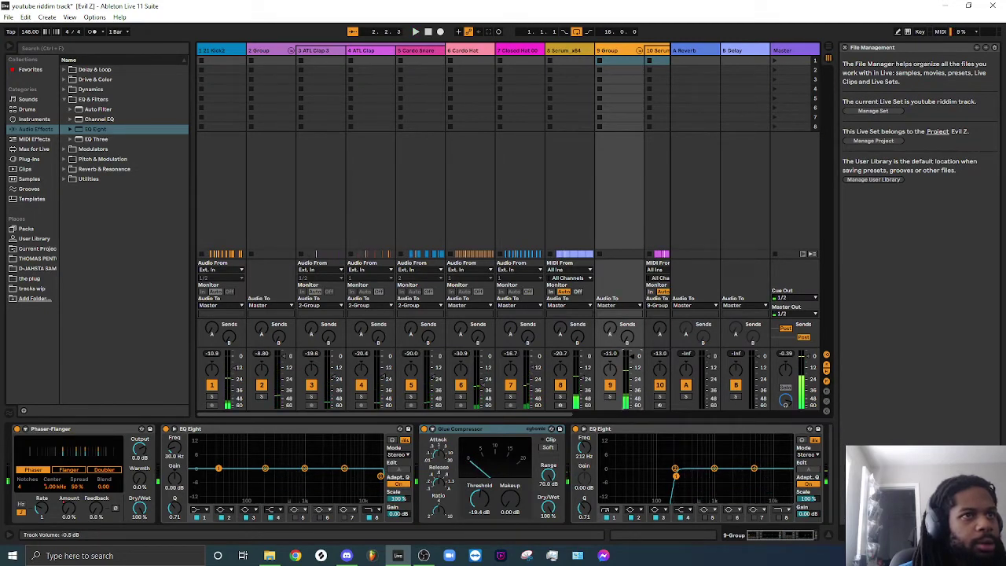
- Set the output gain of 9 Group's last EQ Eight to 2.81 dB during playback and return to the Arrangement View
{"action": "key", "text": "space"}
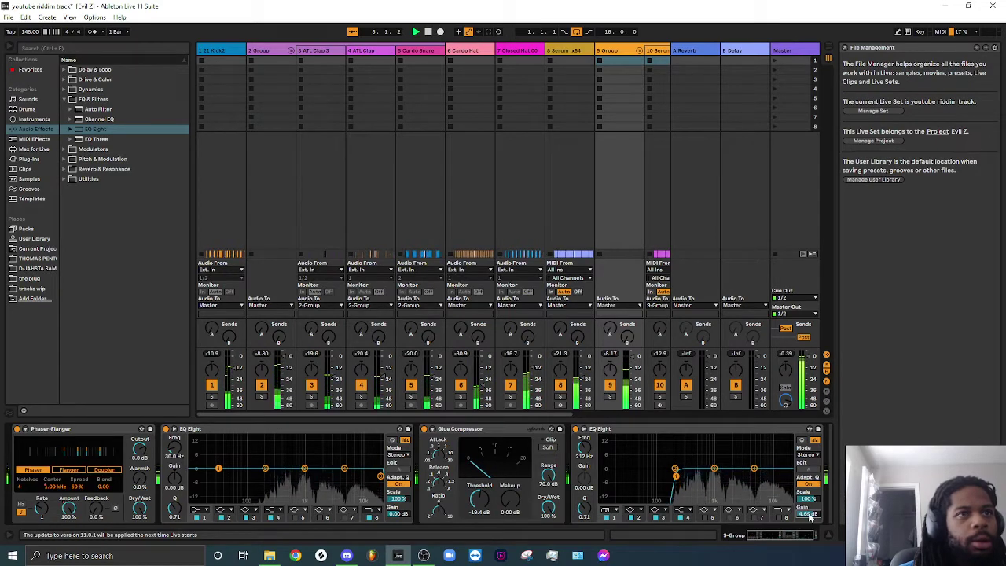
{"action": "left_click_drag", "start_coordinate": [809, 515], "coordinate": [810, 541]}
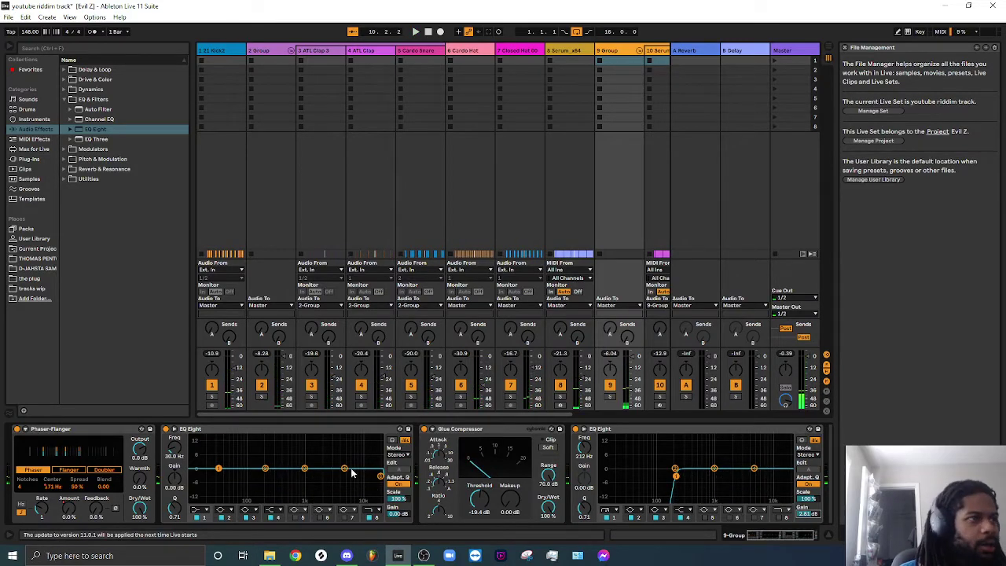
{"action": "left_click", "coordinate": [828, 51]}
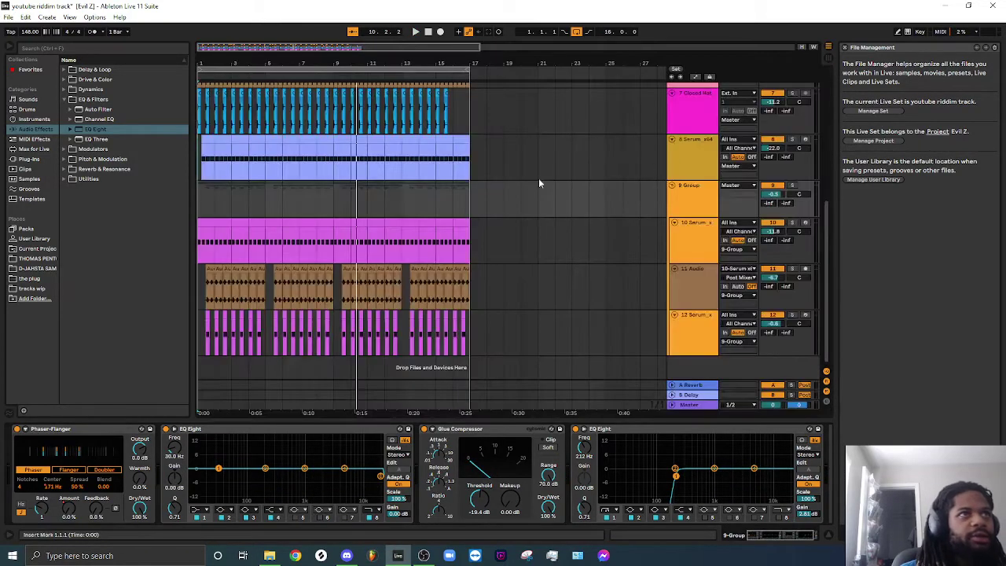
- Solo the 10 Serum_x64 track and play it from bar 9 to check its sound and effect chain
{"action": "left_click", "coordinate": [696, 247]}
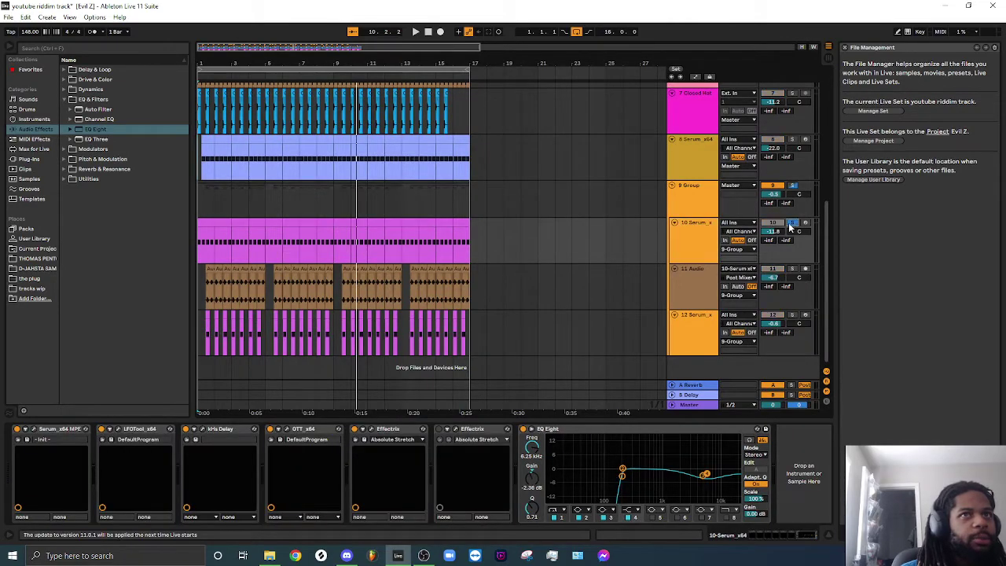
{"action": "left_click", "coordinate": [331, 248]}
{"action": "left_click", "coordinate": [704, 246]}
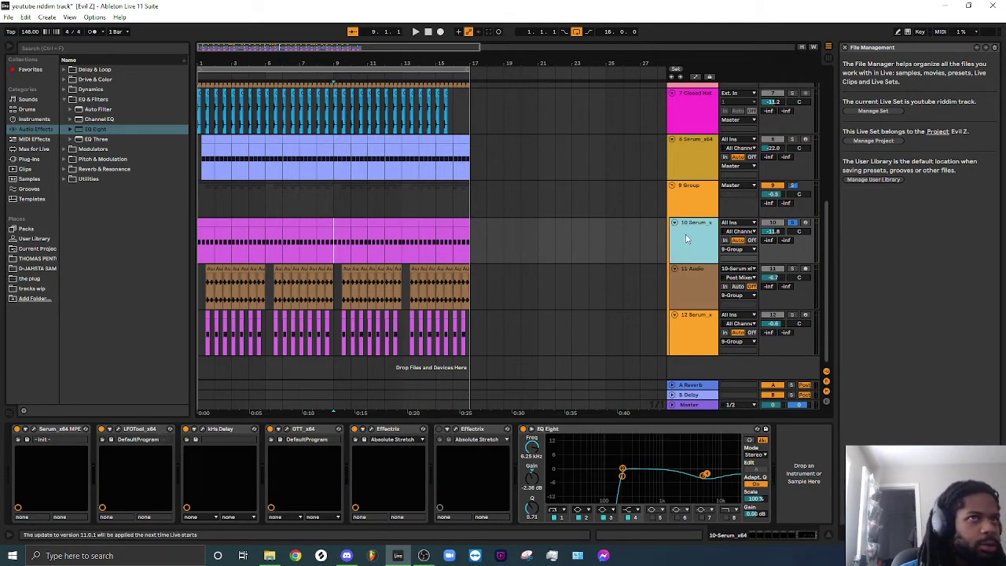
{"action": "left_click", "coordinate": [793, 535]}
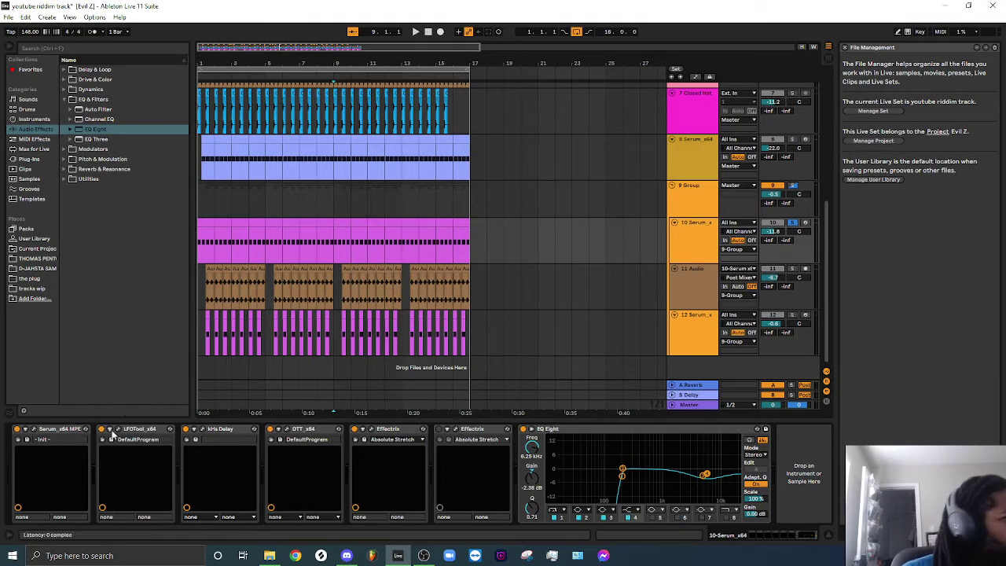
{"action": "key", "text": "space"}
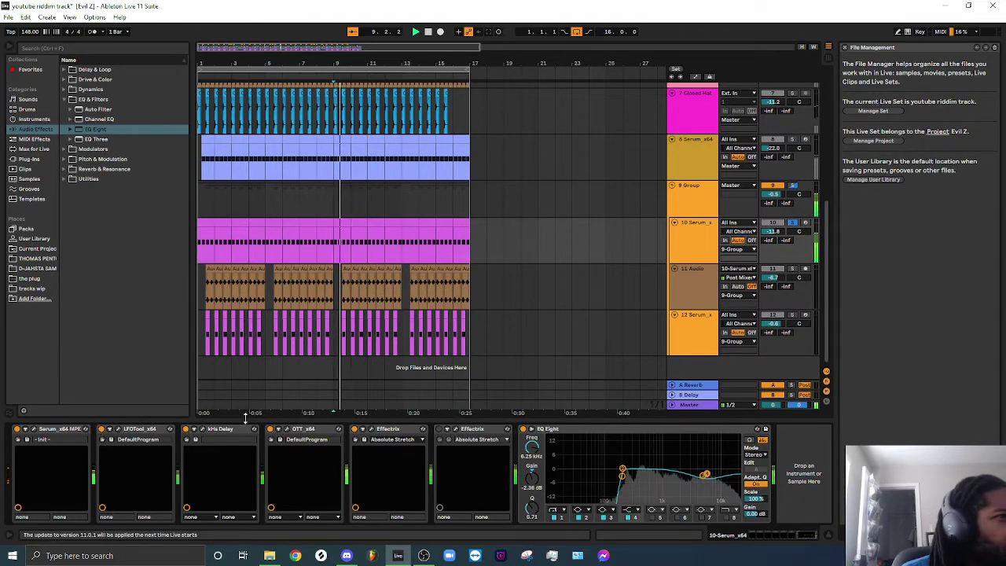
- Show 9 Group's Phaser-Flanger Center Freq automation and draw bar 10 at about 662 Hz, checking it in playback
{"action": "left_click", "coordinate": [637, 210]}
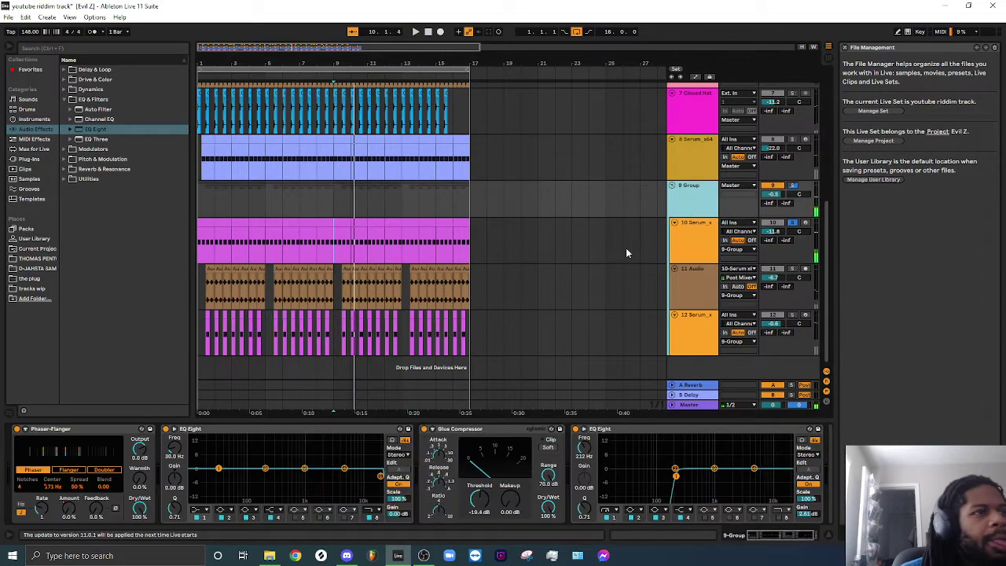
{"action": "left_click", "coordinate": [51, 488]}
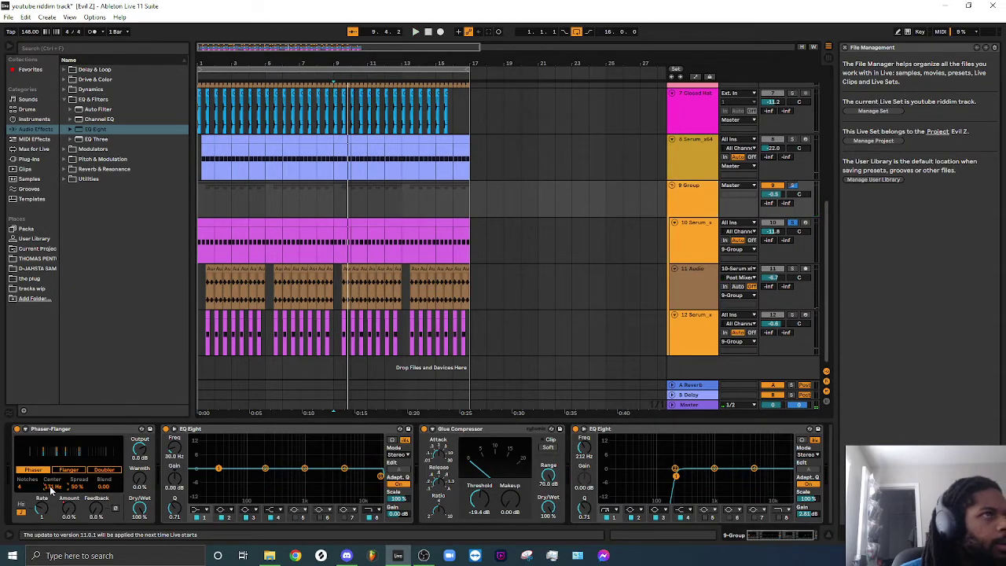
{"action": "key", "text": "a"}
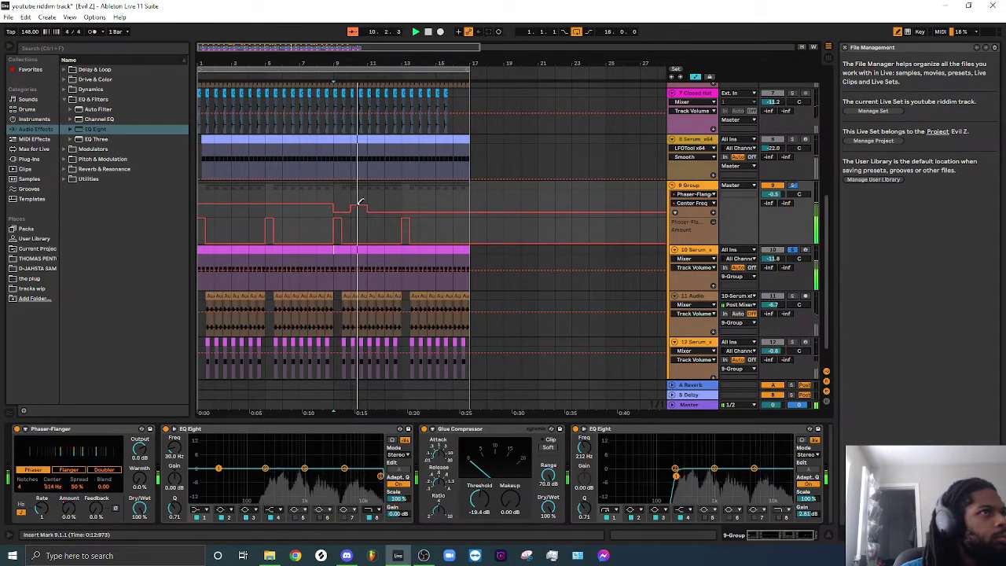
{"action": "left_click_drag", "start_coordinate": [361, 201], "coordinate": [362, 206]}
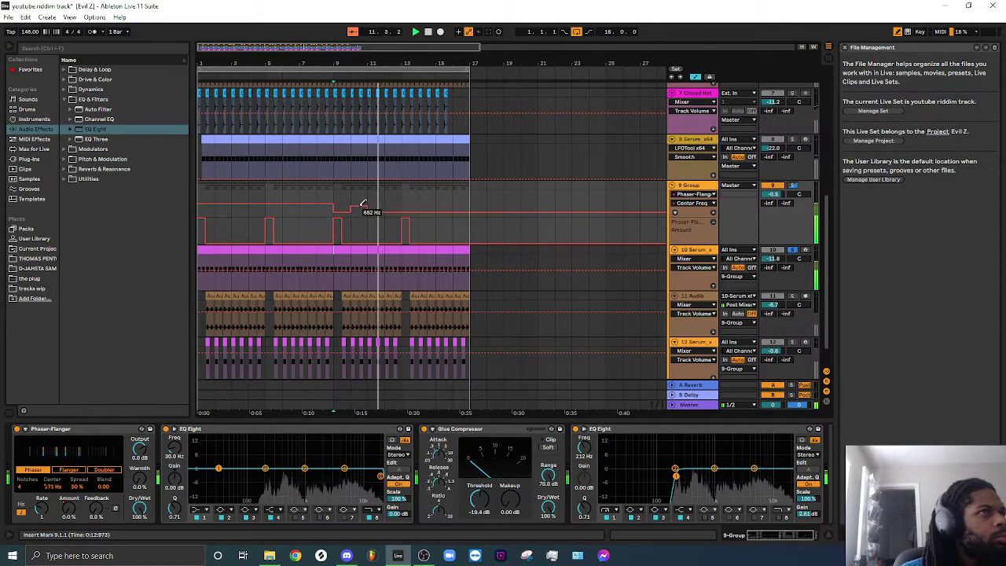
{"action": "key", "text": "space"}
{"action": "key", "text": "space"}
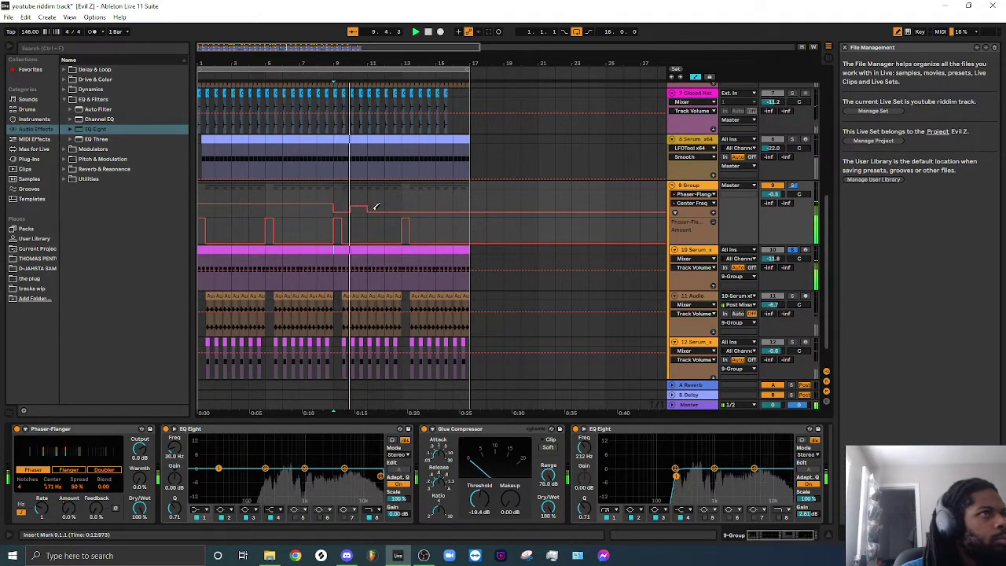
- Set the fixed grid to 1/2, extend the raised Center Freq automation back over the second half of bar 9, and play it
{"action": "right_click", "coordinate": [364, 210]}
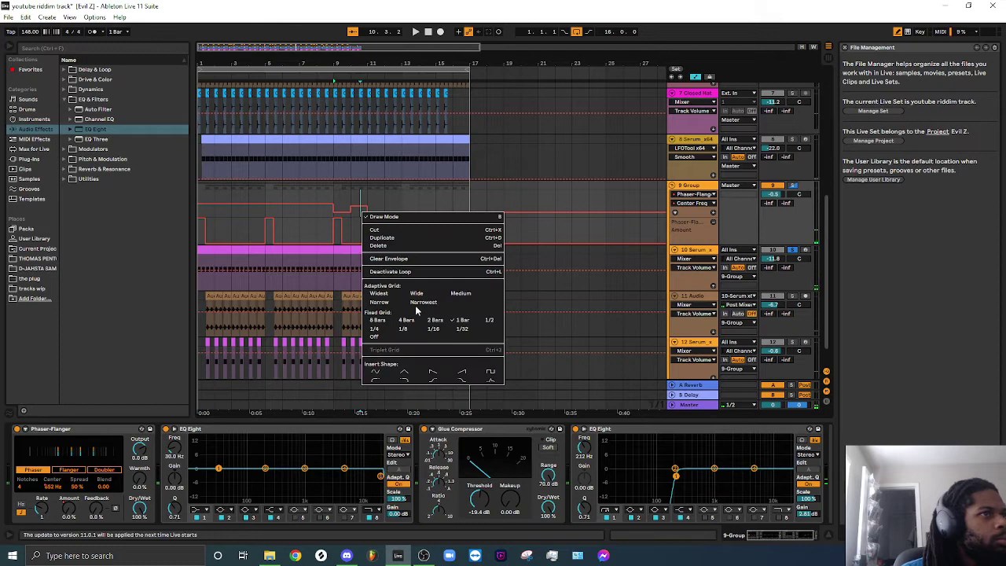
{"action": "left_click", "coordinate": [485, 321]}
{"action": "key", "text": "space"}
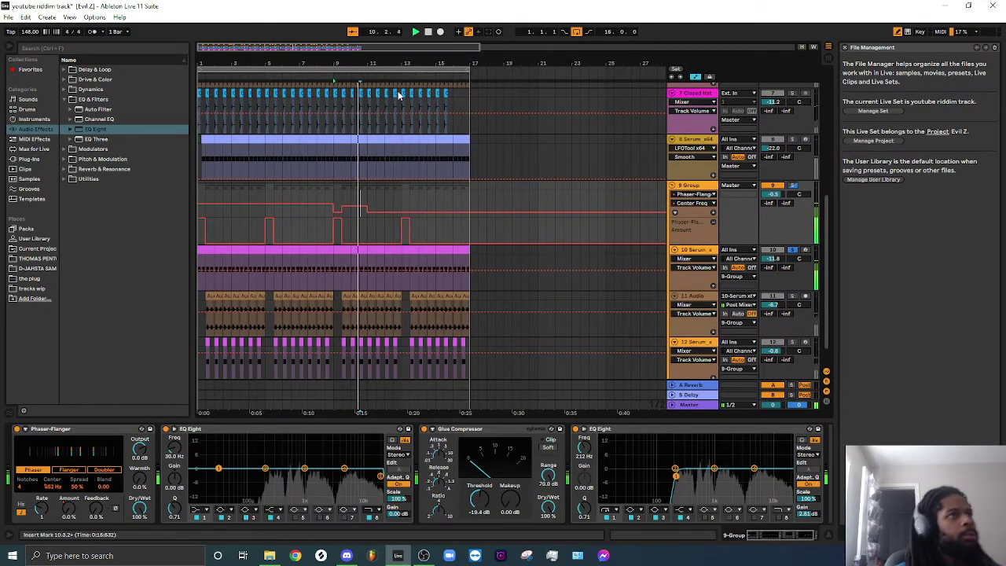
{"action": "key", "text": "space"}
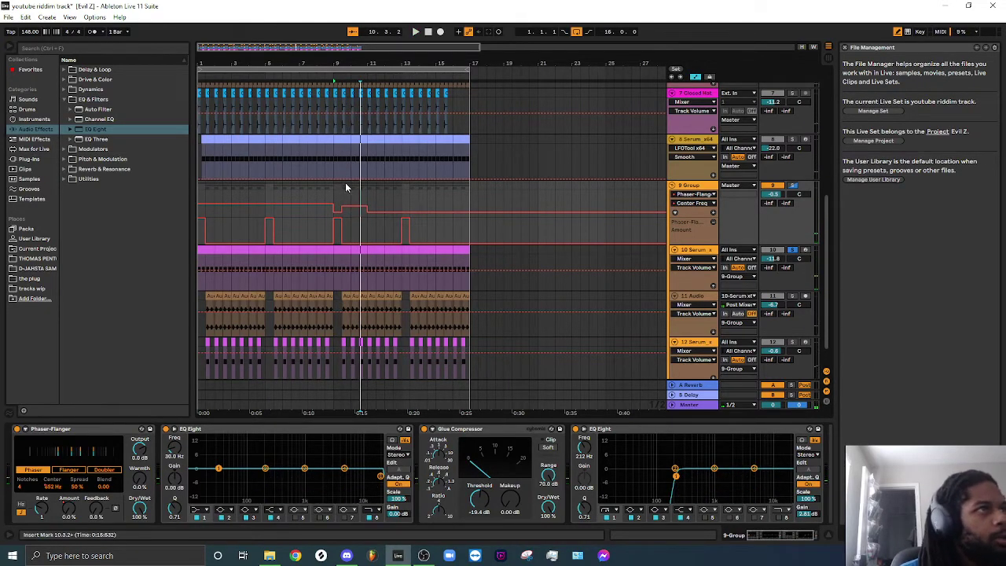
- Hide 9 Group's Amount lane, put Center Freq in its own lane, and duplicate its raised half-bar segment up to bar 13
{"action": "left_click", "coordinate": [712, 223]}
{"action": "left_click", "coordinate": [714, 213]}
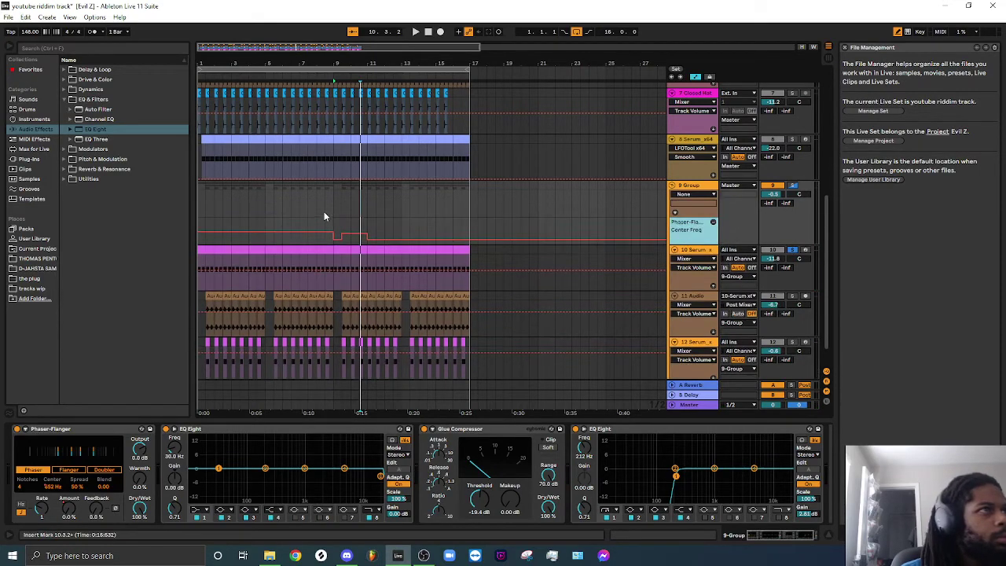
{"action": "left_click", "coordinate": [340, 229]}
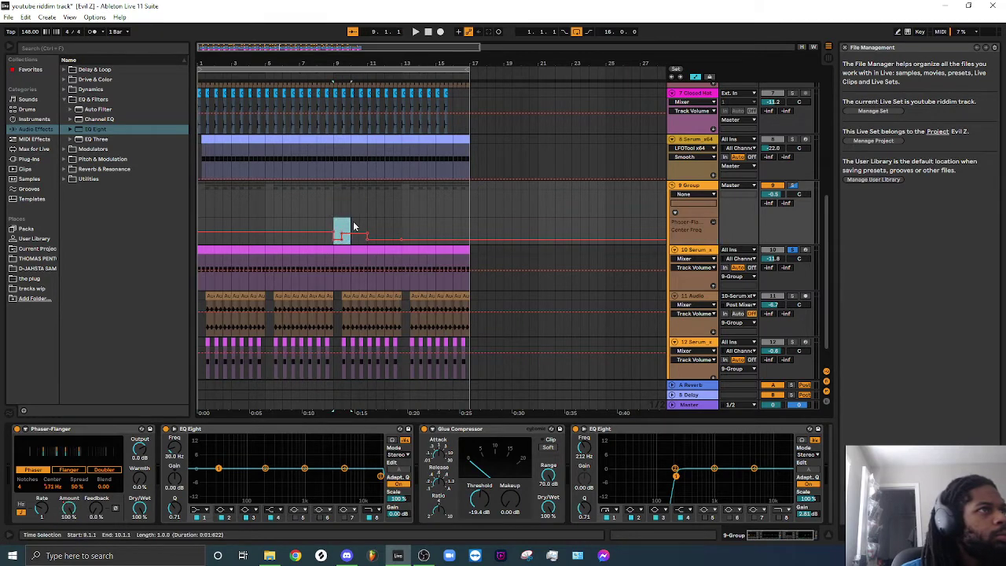
{"action": "left_click", "coordinate": [354, 227]}
{"action": "left_click", "coordinate": [346, 225]}
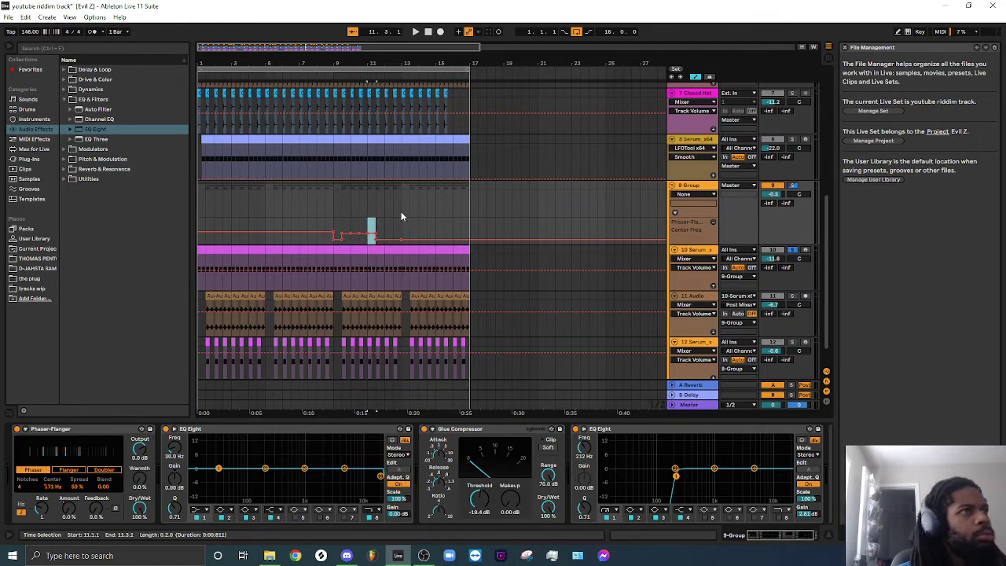
{"action": "key", "text": "ctrl+d"}
{"action": "key", "text": "ctrl+d"}
{"action": "key", "text": "ctrl+d"}
{"action": "key", "text": "ctrl+d"}
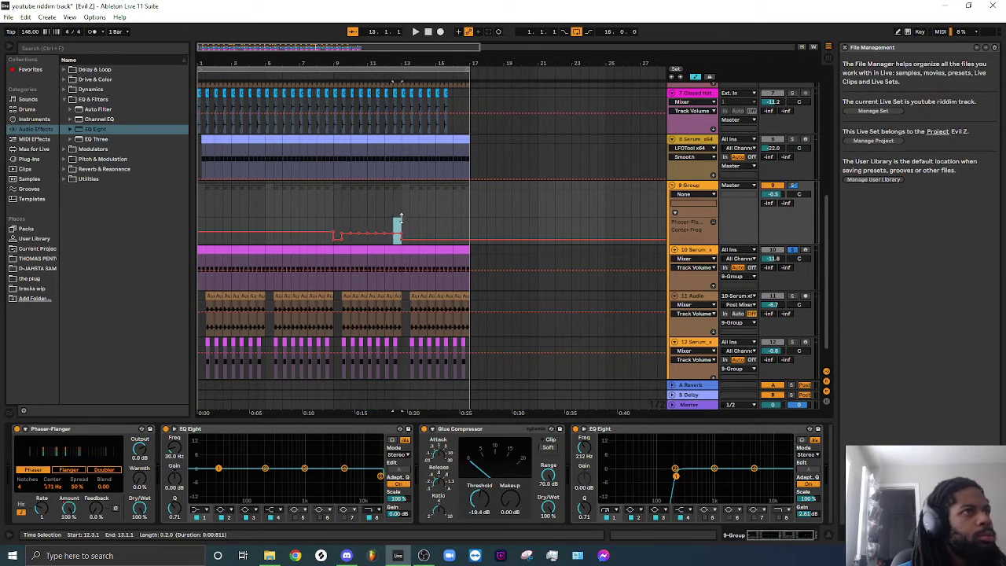
- Duplicate 9 Group's automation from bars 9 to 13 into the following four bars, ending at bar 17
{"action": "left_click_drag", "start_coordinate": [337, 221], "coordinate": [402, 232]}
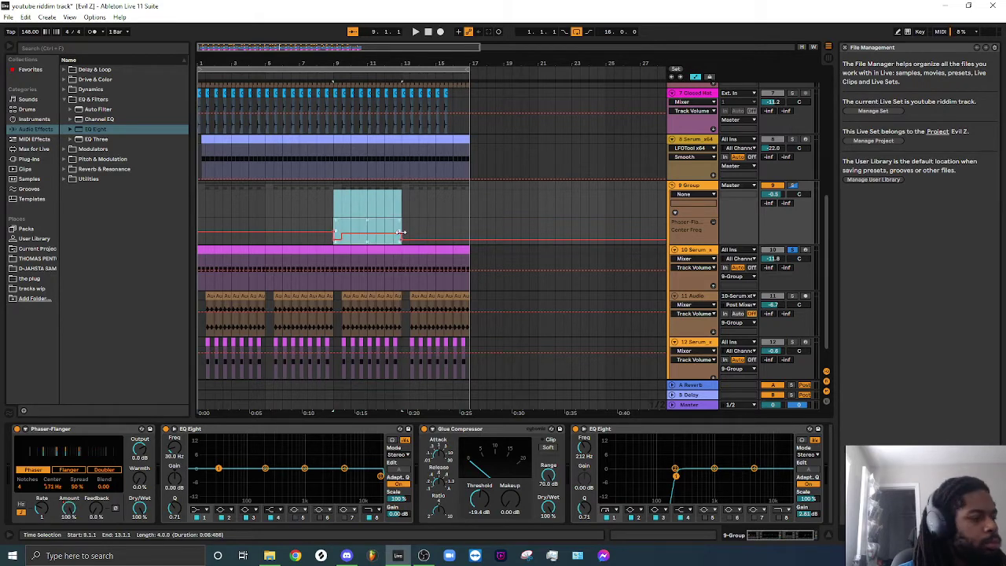
{"action": "key", "text": "ctrl+d"}
{"action": "left_click", "coordinate": [199, 229]}
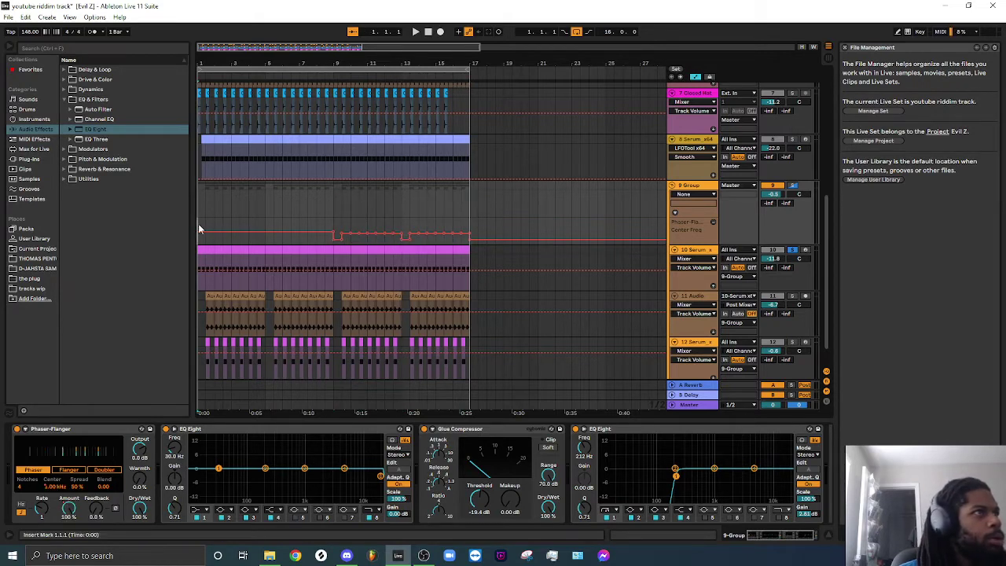
{"action": "key", "text": "Delete"}
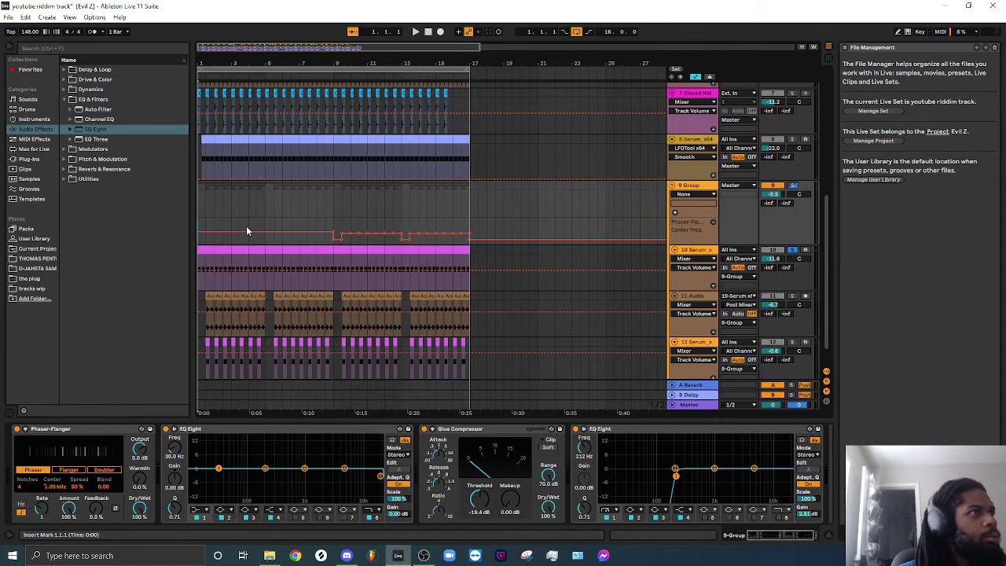
- Play the full mix from the start with the bass solos turned off to check the phaser automation
{"action": "key", "text": "space"}
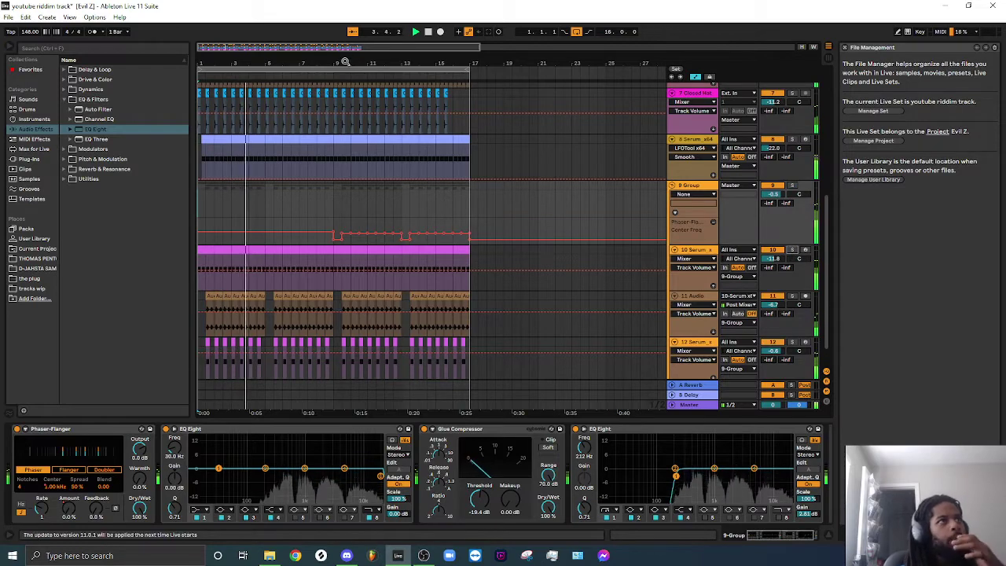
{"action": "left_click_drag", "start_coordinate": [358, 48], "coordinate": [358, 46]}
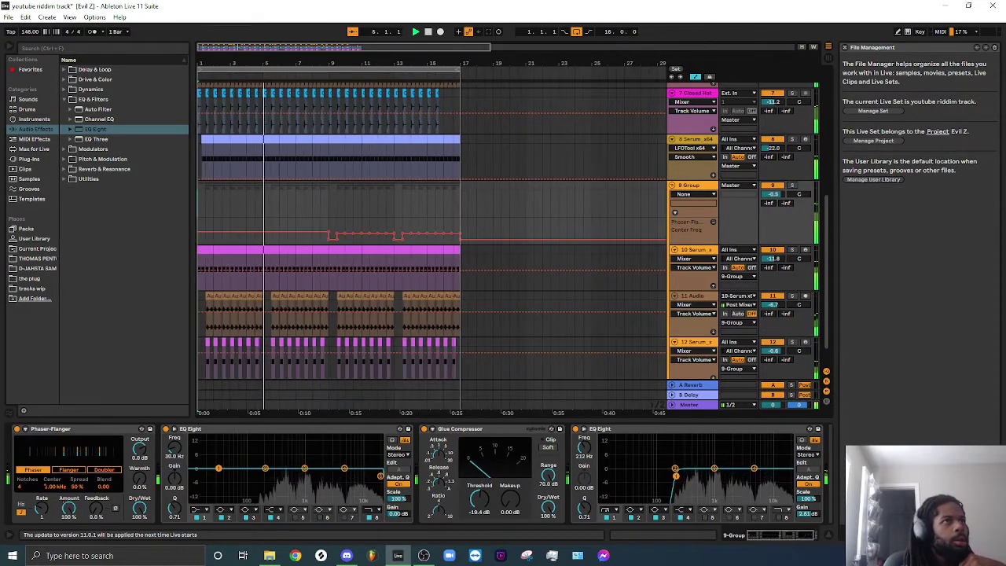
{"action": "scroll", "coordinate": [300, 222], "scroll_direction": "up", "scroll_amount": 1}
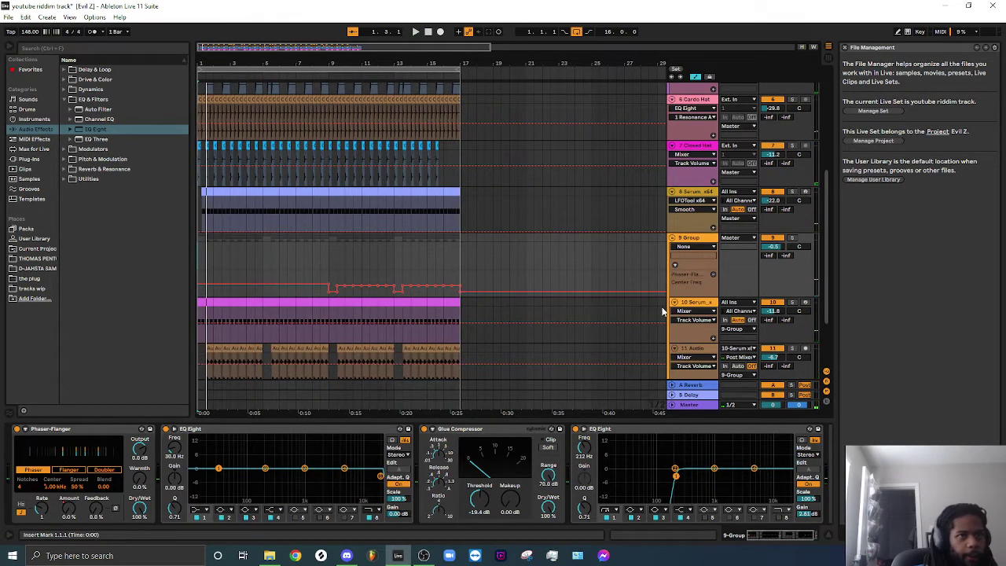
- Copy 9 Group's Phaser-Flanger onto 10 Serum_x64, place it before the EQ Eight, and play the mix to check it
{"action": "scroll", "coordinate": [665, 312], "scroll_direction": "down", "scroll_amount": 1}
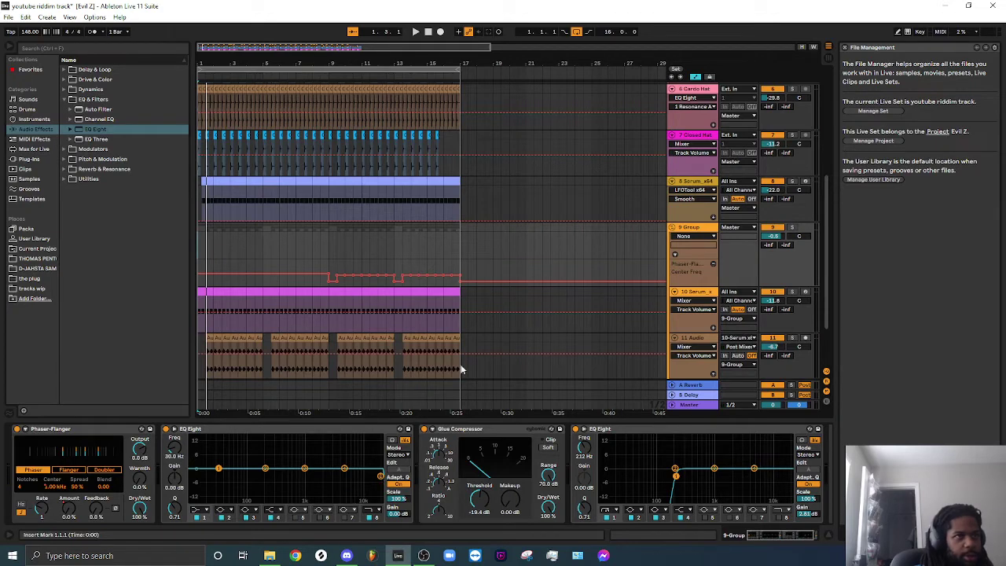
{"action": "scroll", "coordinate": [459, 231], "scroll_direction": "down", "scroll_amount": 2}
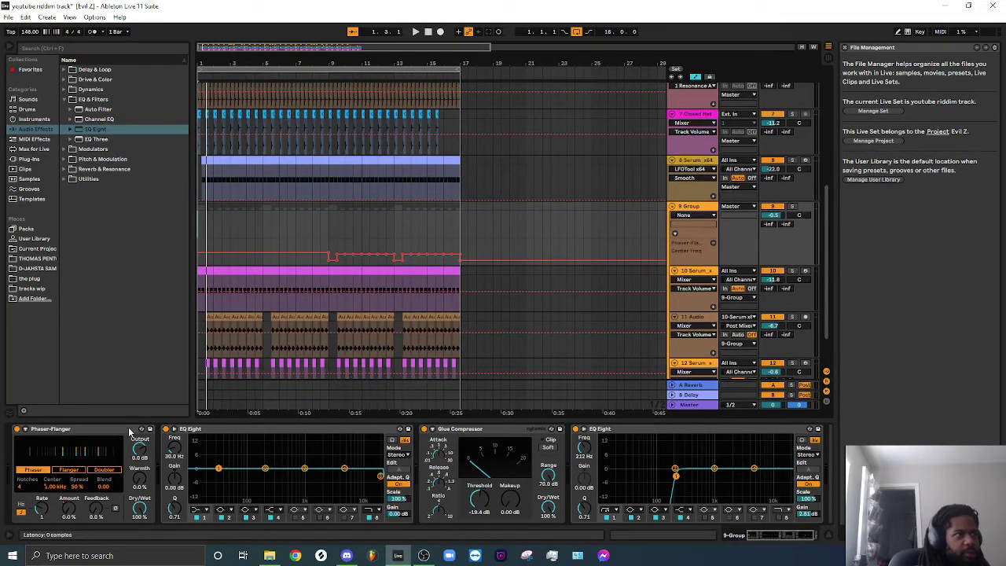
{"action": "left_click", "coordinate": [131, 434]}
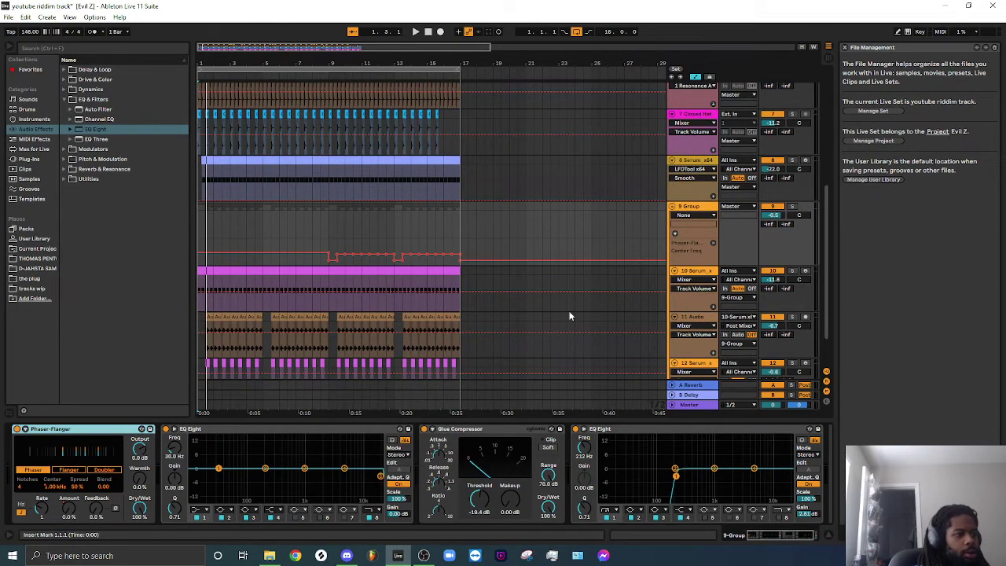
{"action": "left_click", "coordinate": [695, 271]}
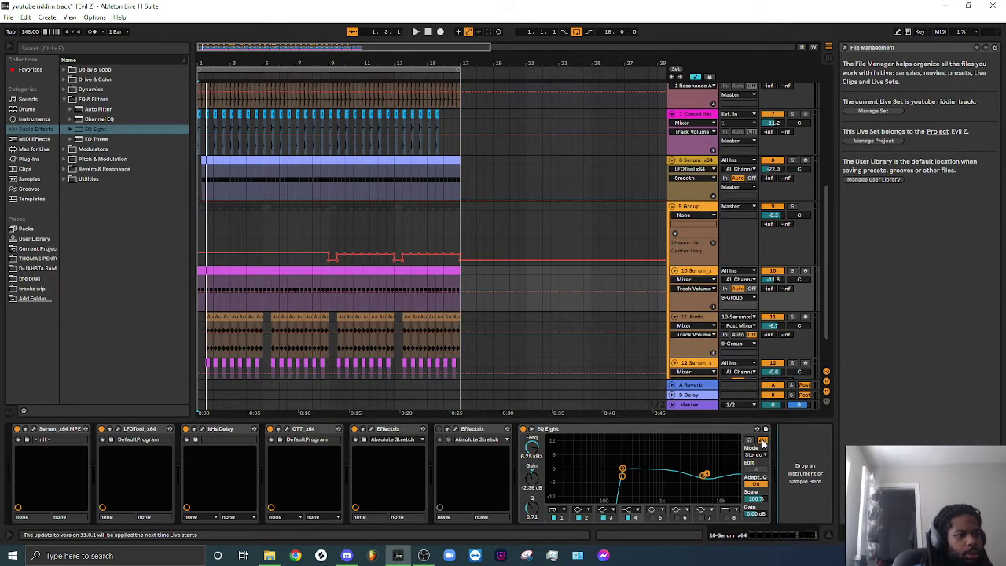
{"action": "key", "text": "ctrl+v"}
{"action": "left_click_drag", "start_coordinate": [746, 429], "coordinate": [461, 468]}
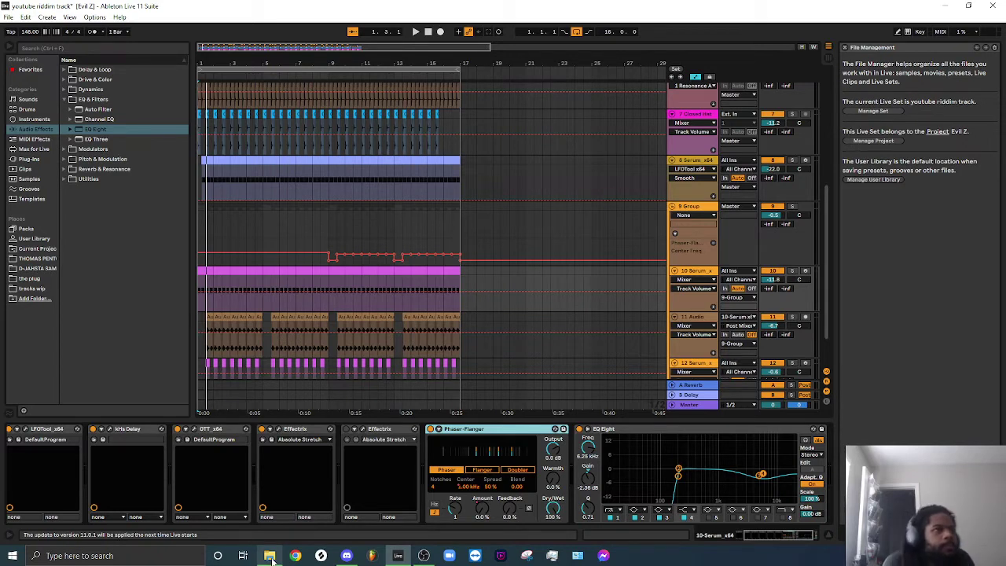
{"action": "key", "text": "space"}
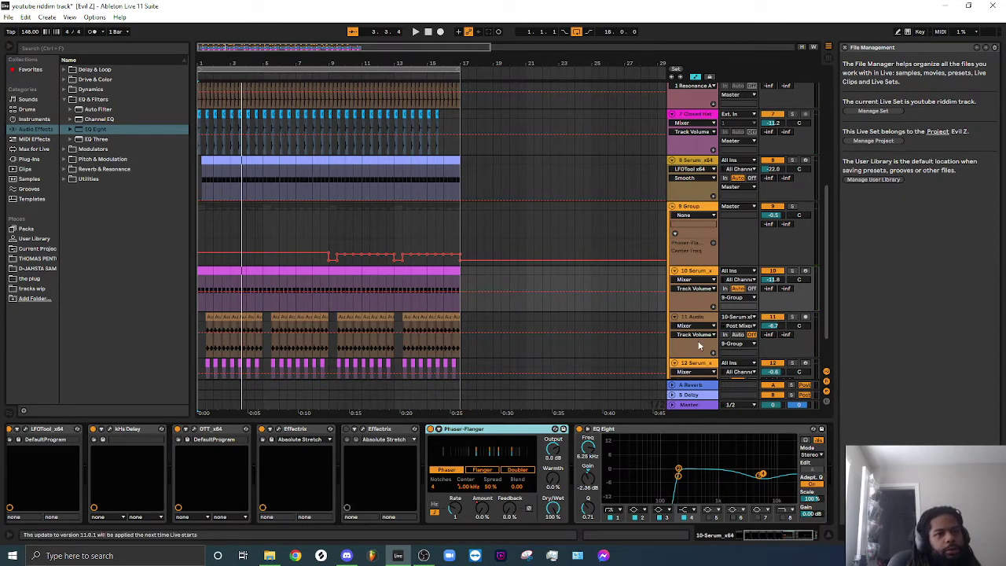
{"action": "left_click_drag", "start_coordinate": [744, 536], "coordinate": [706, 556]}
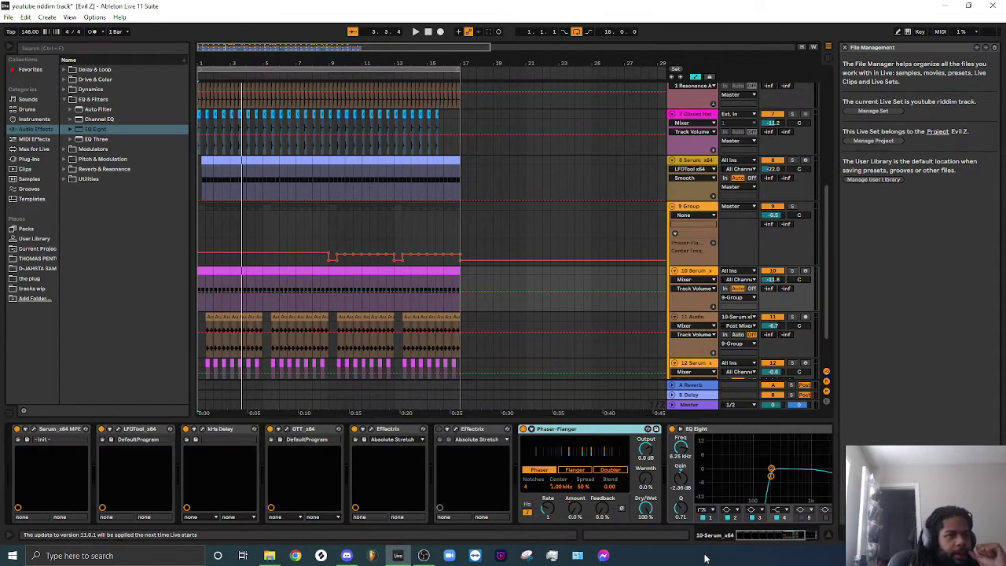
- Show the Master track's device chain, check its mixer level in the Session View, and deactivate its first effect rack
{"action": "scroll", "coordinate": [659, 199], "scroll_direction": "down", "scroll_amount": 2}
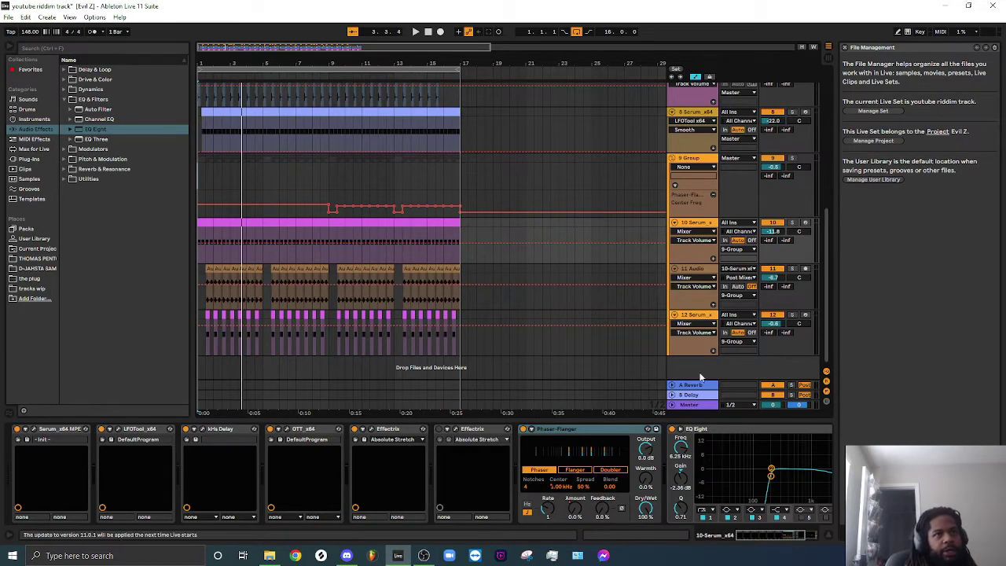
{"action": "left_click", "coordinate": [690, 406]}
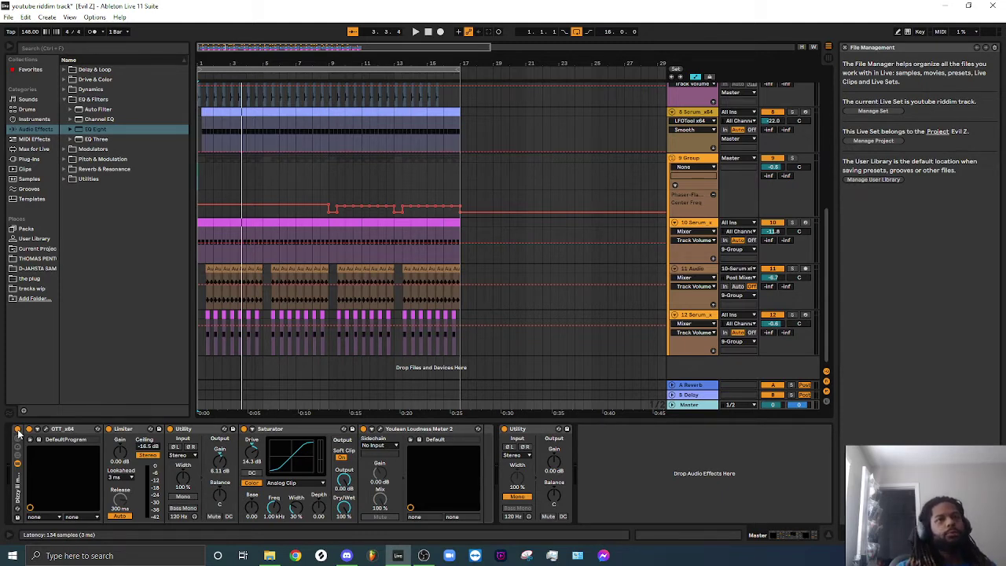
{"action": "left_click", "coordinate": [830, 48]}
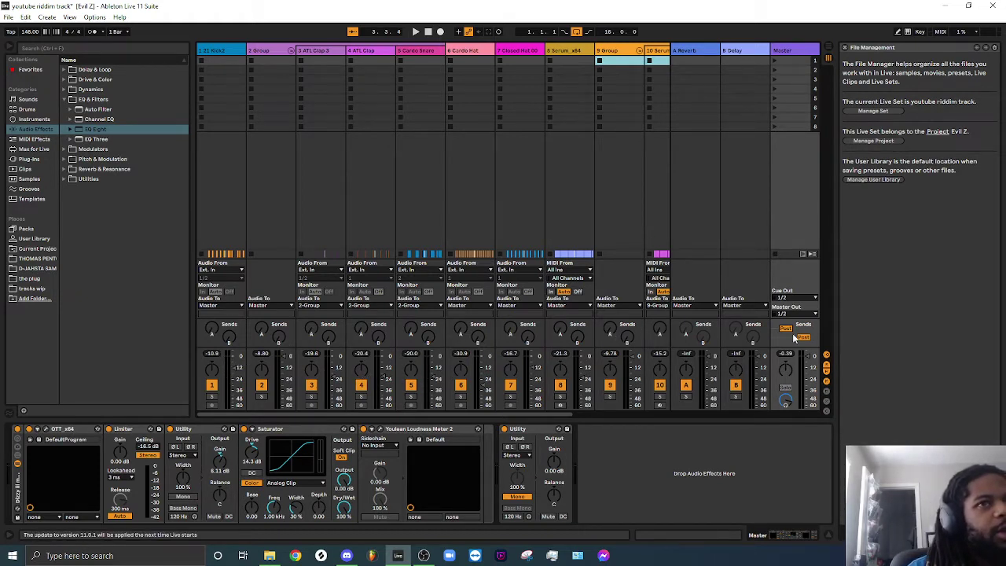
{"action": "left_click", "coordinate": [18, 429]}
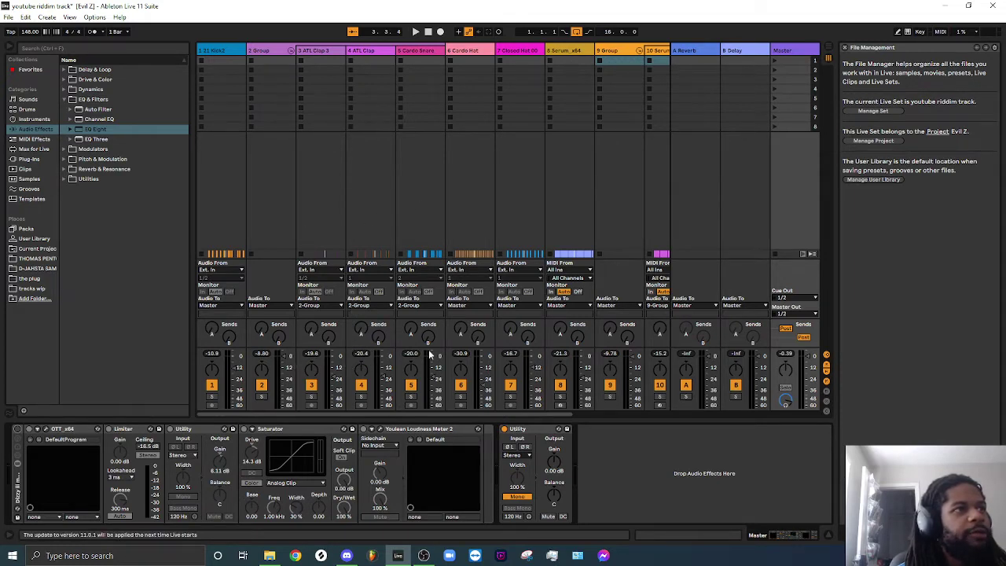
{"action": "left_click", "coordinate": [829, 48]}
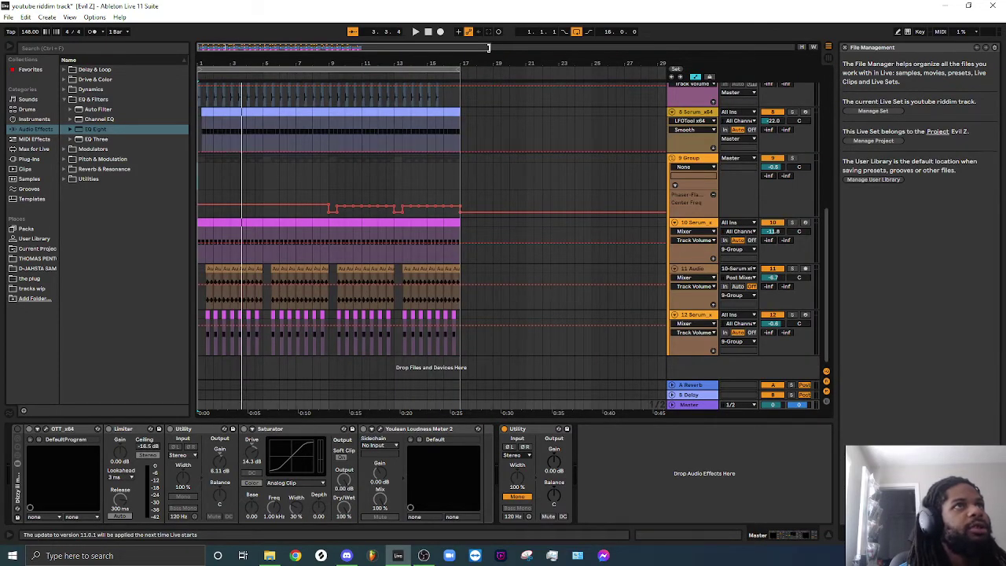
- Turn off the automation display and examine the kick, clap, snare and hat clips layered at beat 2.3 up close
{"action": "left_click_drag", "start_coordinate": [491, 49], "coordinate": [217, 126]}
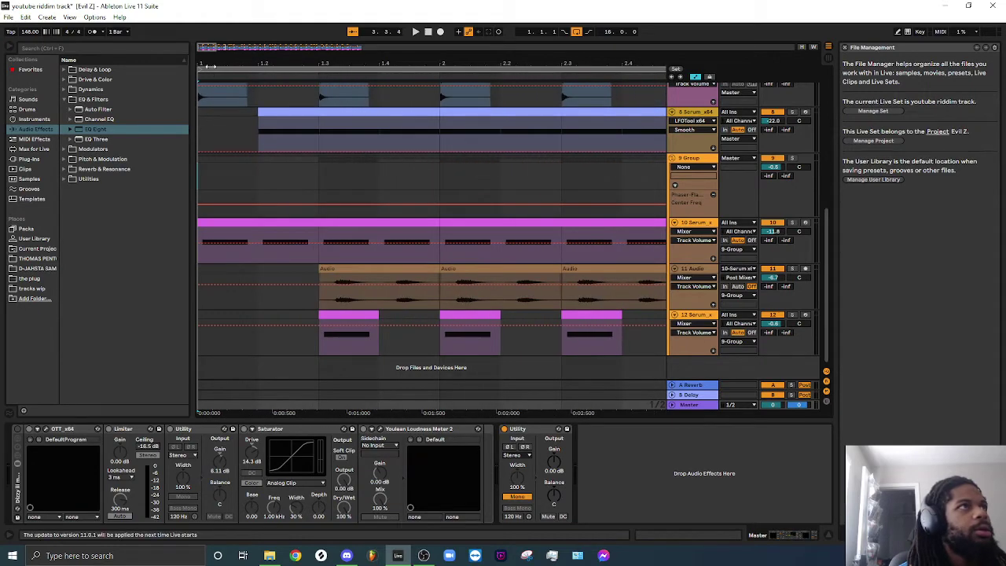
{"action": "left_click_drag", "start_coordinate": [208, 51], "coordinate": [212, 65]}
{"action": "scroll", "coordinate": [312, 198], "scroll_direction": "up", "scroll_amount": 5}
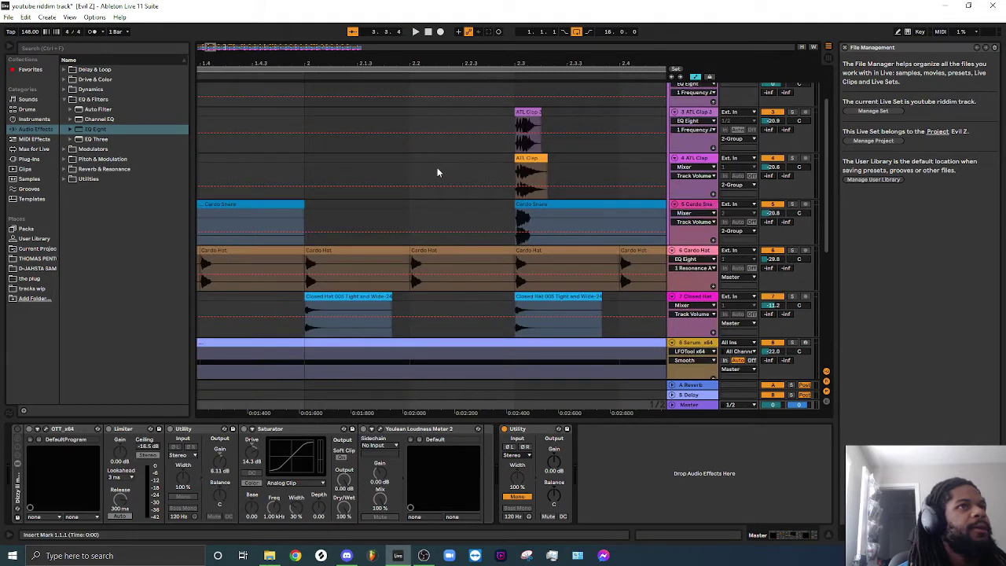
{"action": "scroll", "coordinate": [437, 152], "scroll_direction": "down", "scroll_amount": 1}
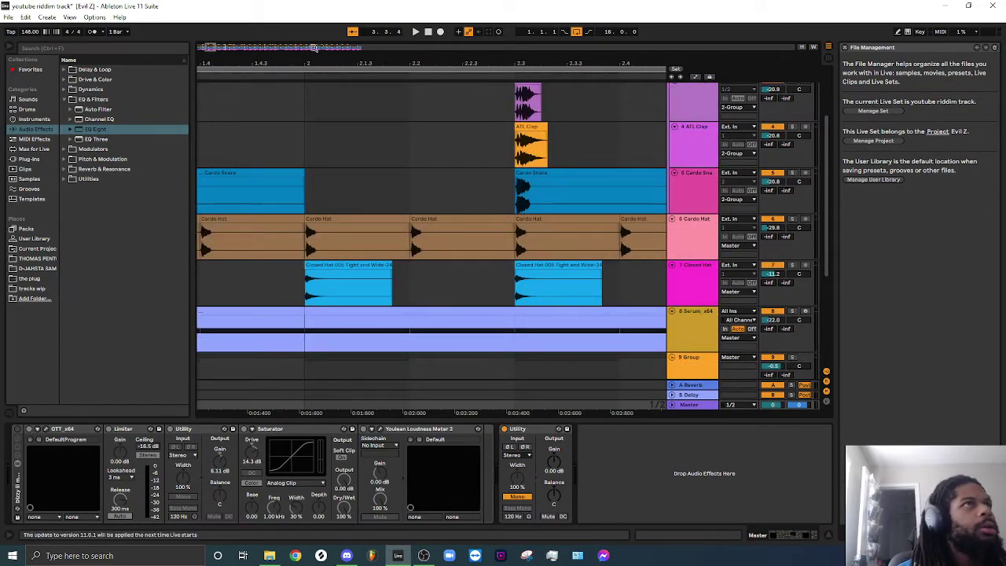
{"action": "left_click_drag", "start_coordinate": [206, 48], "coordinate": [218, 52]}
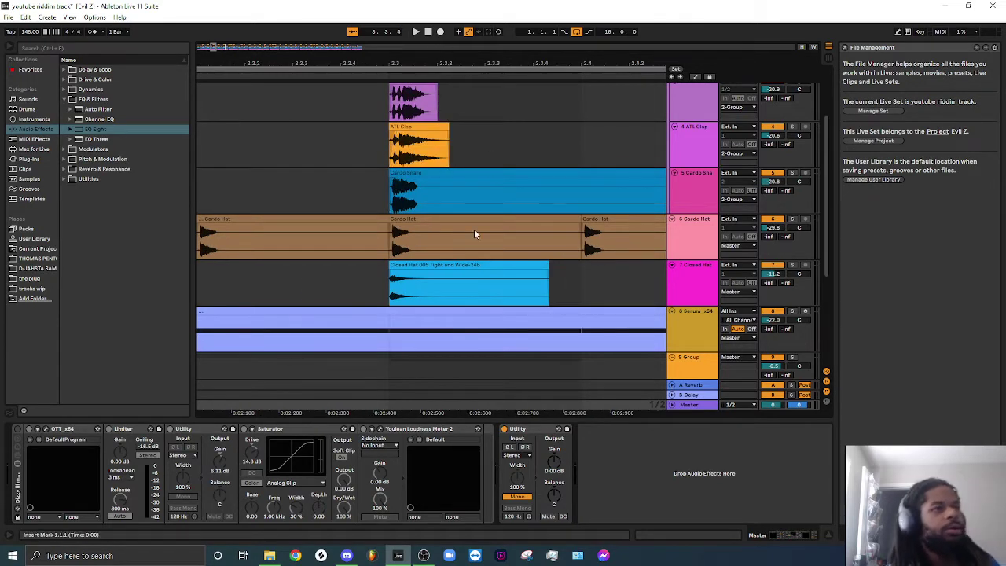
{"action": "scroll", "coordinate": [438, 206], "scroll_direction": "up", "scroll_amount": 3}
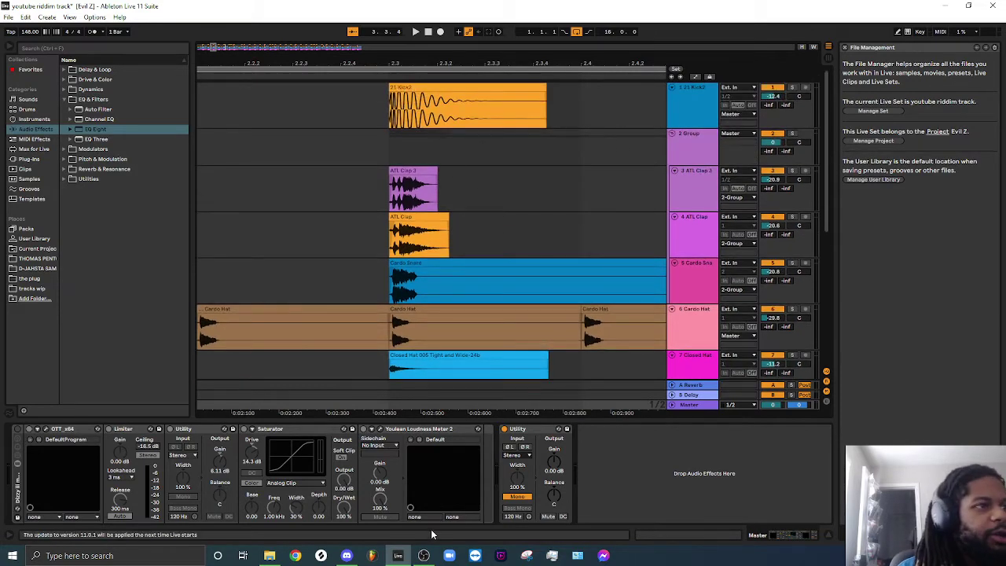
- Show the Session View mixer and inspect the EQ Eight settings on 6 Cardo Hat, 7 Closed Hat and 8 Serum_x64
{"action": "left_click", "coordinate": [830, 48]}
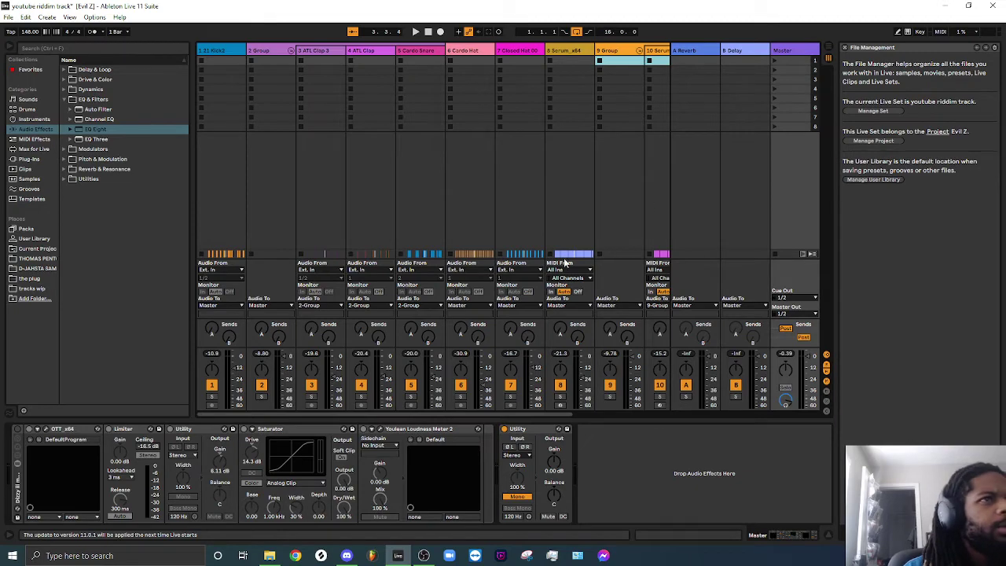
{"action": "left_click", "coordinate": [563, 206]}
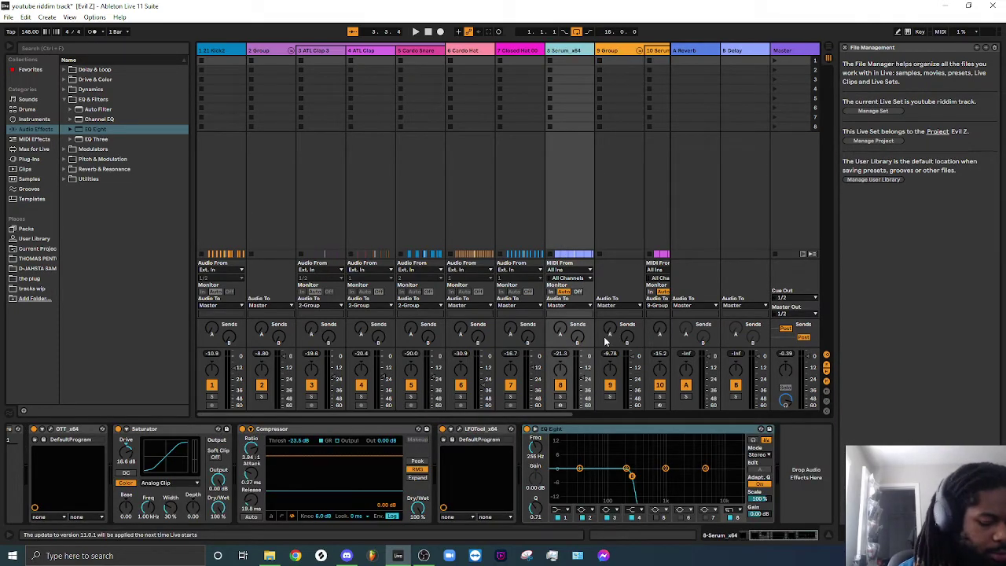
{"action": "left_click", "coordinate": [524, 50]}
{"action": "left_click", "coordinate": [483, 51]}
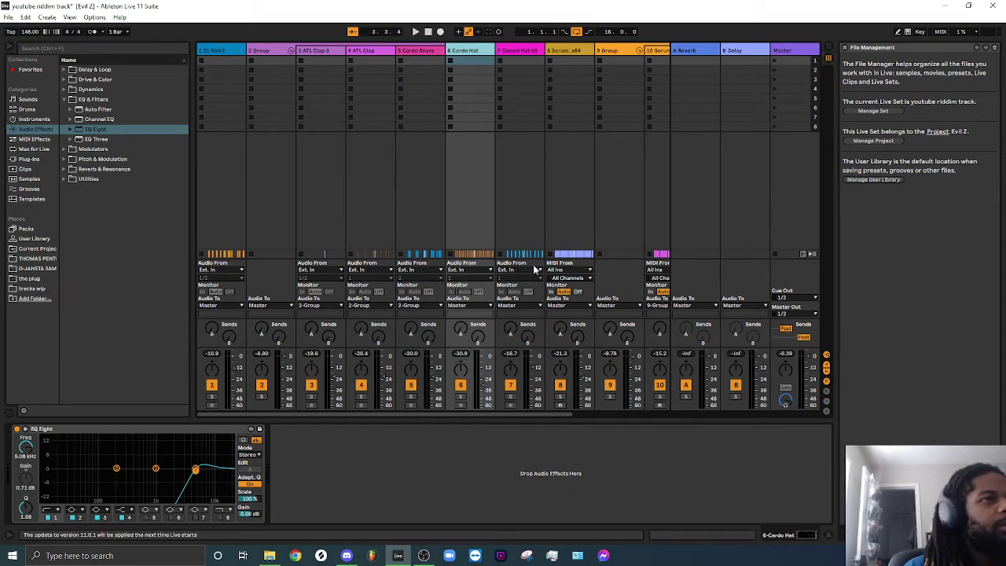
{"action": "left_click", "coordinate": [535, 51]}
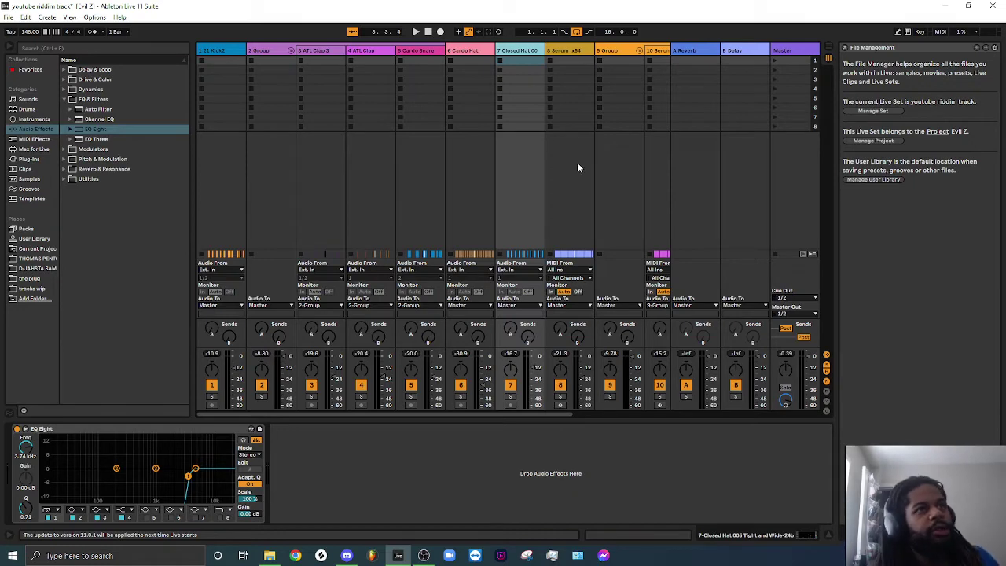
{"action": "left_click", "coordinate": [582, 138]}
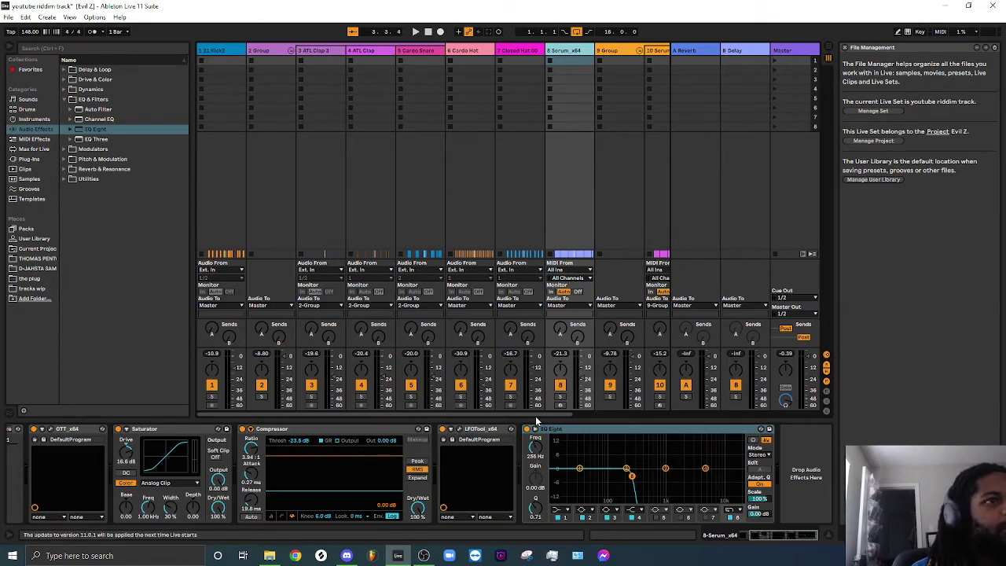
- Try 9 Group's volume at -12.0, -3.7 and 3.0 dB, playing the mix to compare the levels
{"action": "left_click_drag", "start_coordinate": [539, 413], "coordinate": [674, 407]}
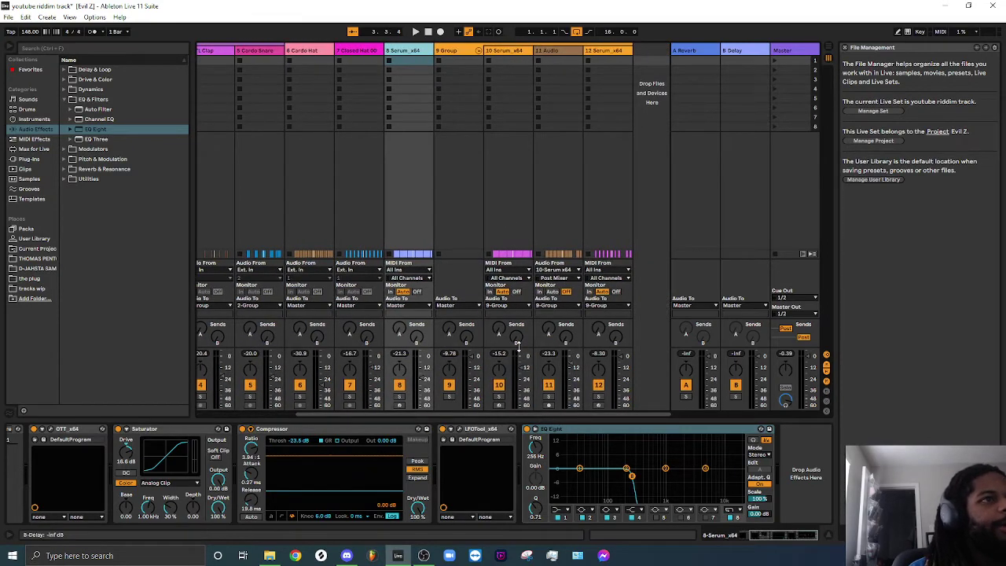
{"action": "left_click", "coordinate": [510, 55]}
{"action": "left_click", "coordinate": [468, 49]}
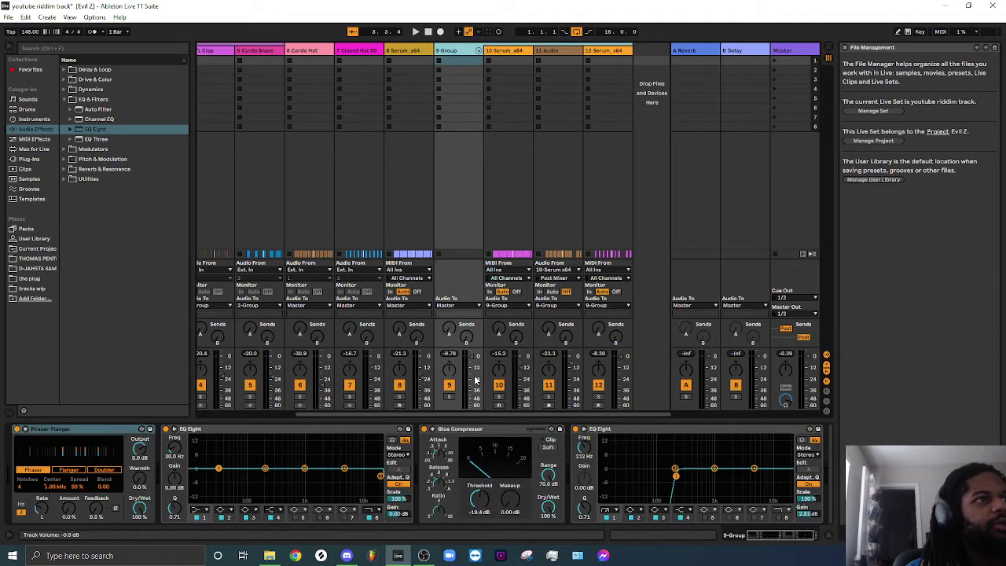
{"action": "left_click_drag", "start_coordinate": [472, 361], "coordinate": [472, 367]}
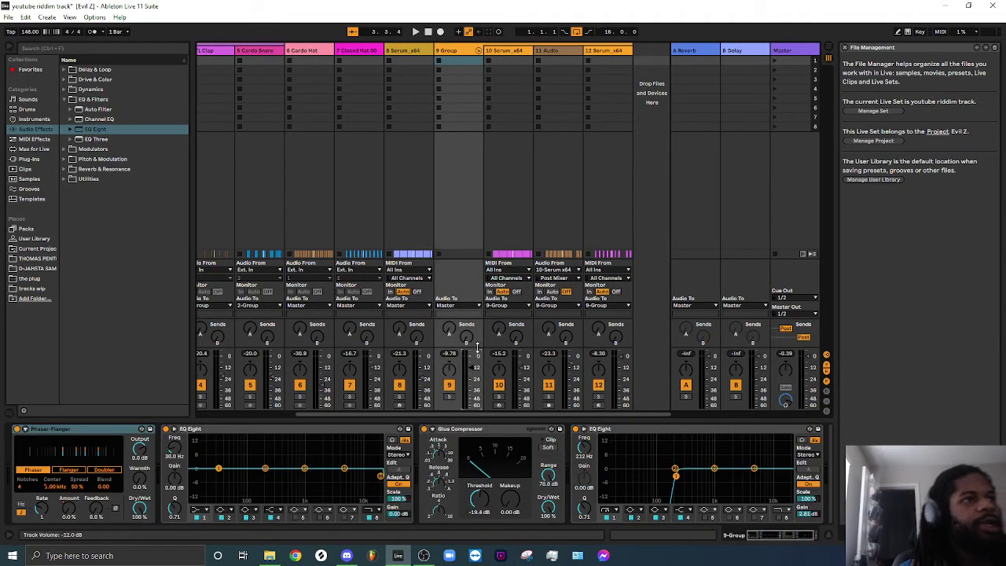
{"action": "key", "text": "space"}
{"action": "left_click_drag", "start_coordinate": [472, 368], "coordinate": [471, 359]}
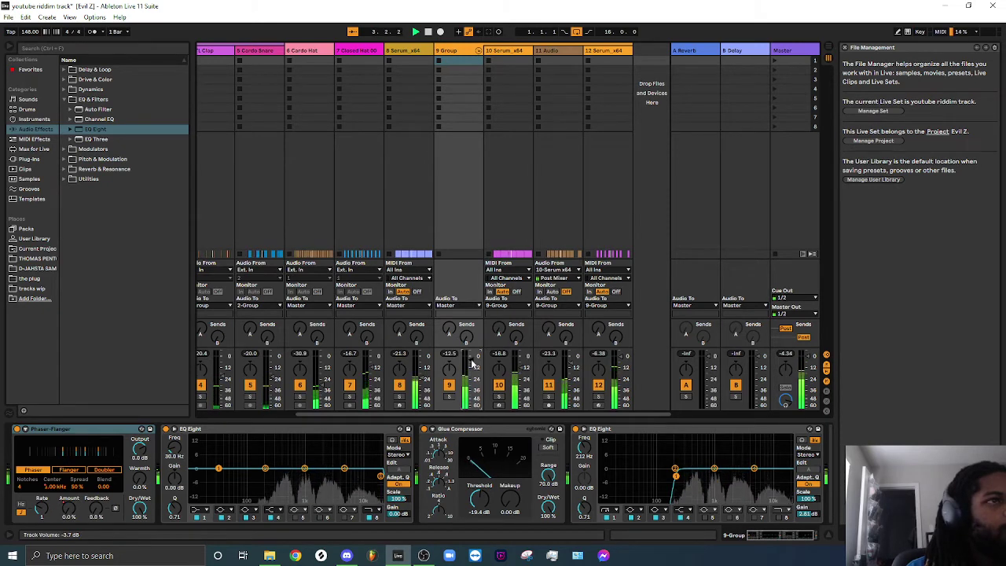
{"action": "key", "text": "space"}
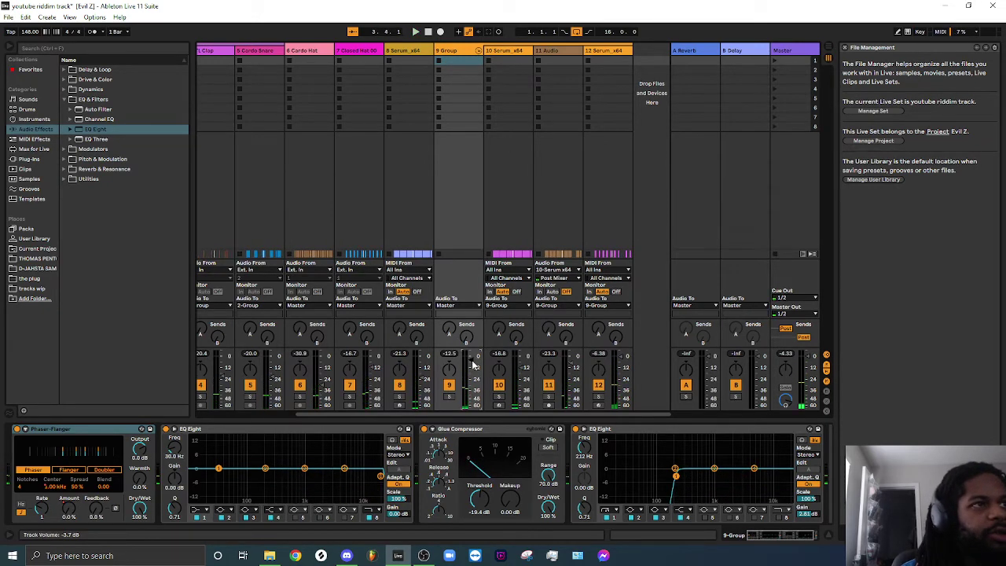
{"action": "key", "text": "space"}
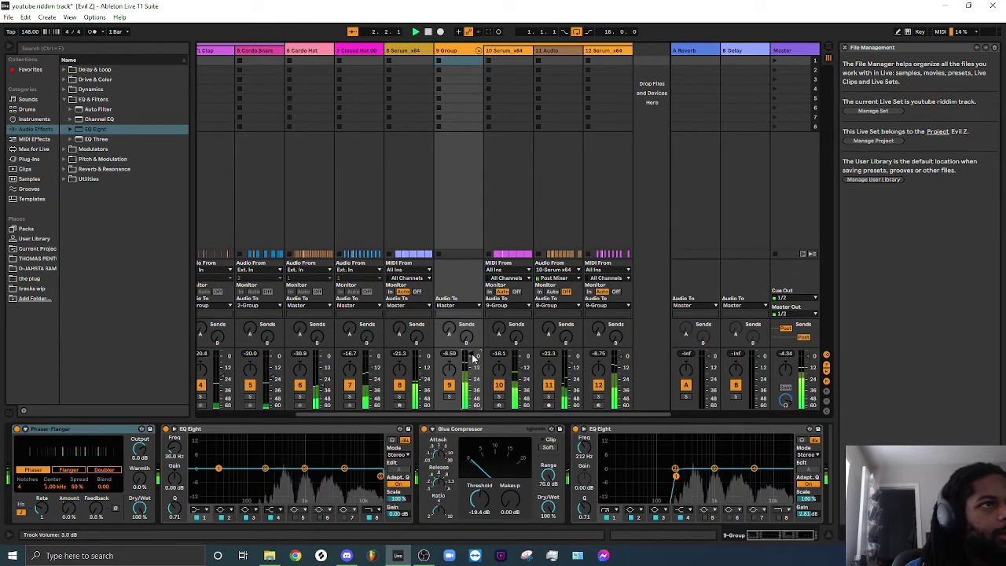
{"action": "left_click_drag", "start_coordinate": [473, 358], "coordinate": [473, 361]}
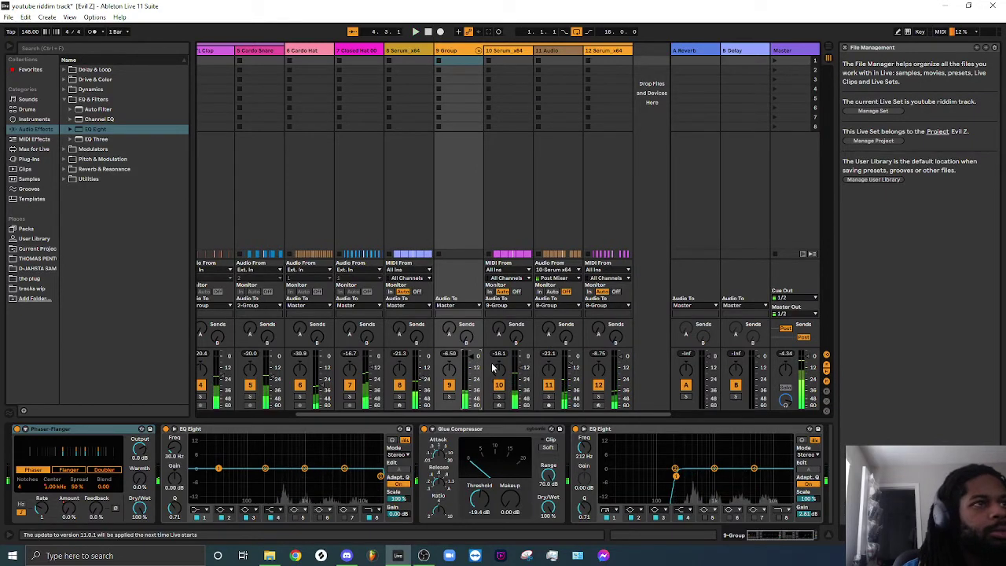
- Reactivate the Master's effect rack and set 9 Group's volume to -9.0 dB while playing the mix
{"action": "left_click", "coordinate": [796, 51]}
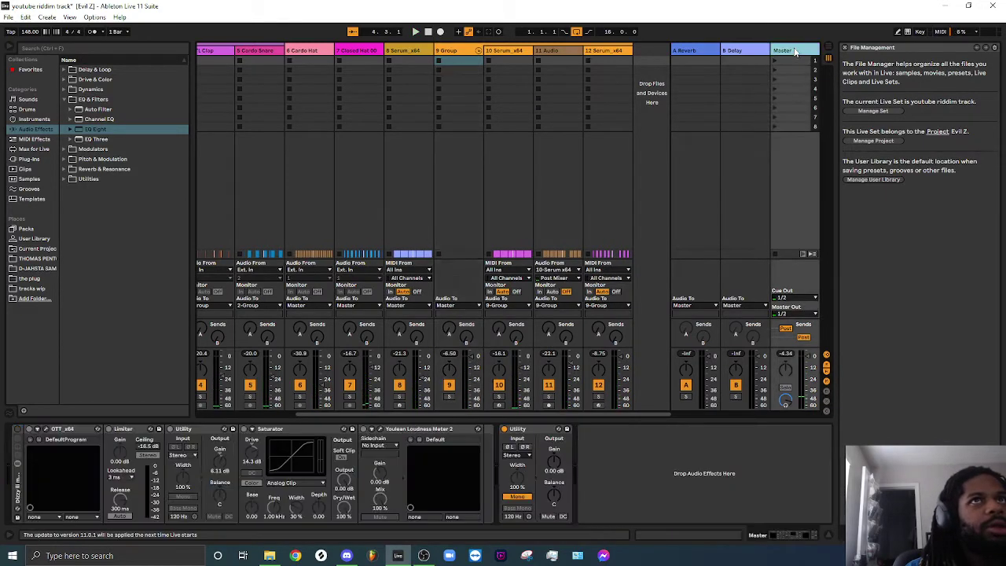
{"action": "key", "text": "space"}
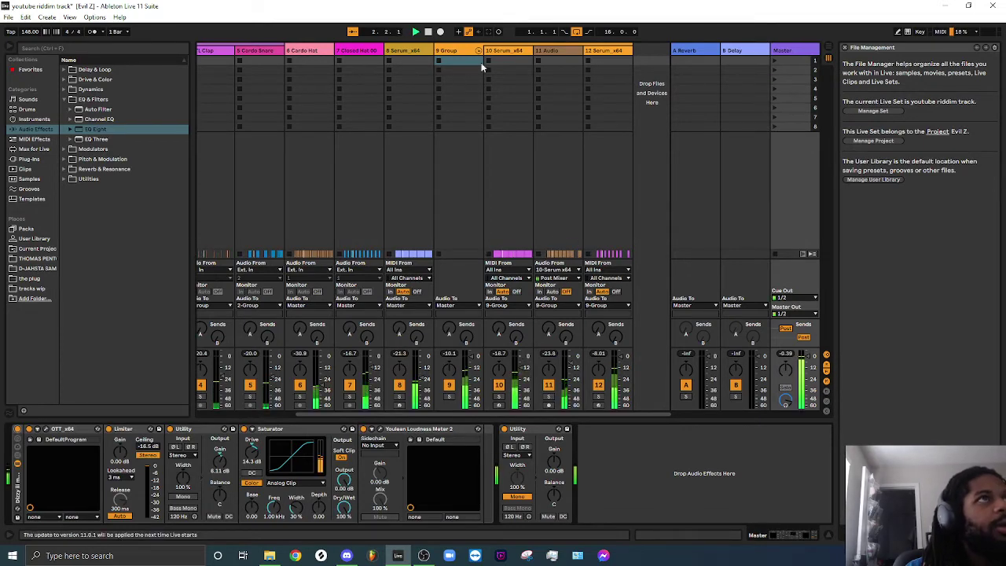
{"action": "left_click", "coordinate": [456, 51]}
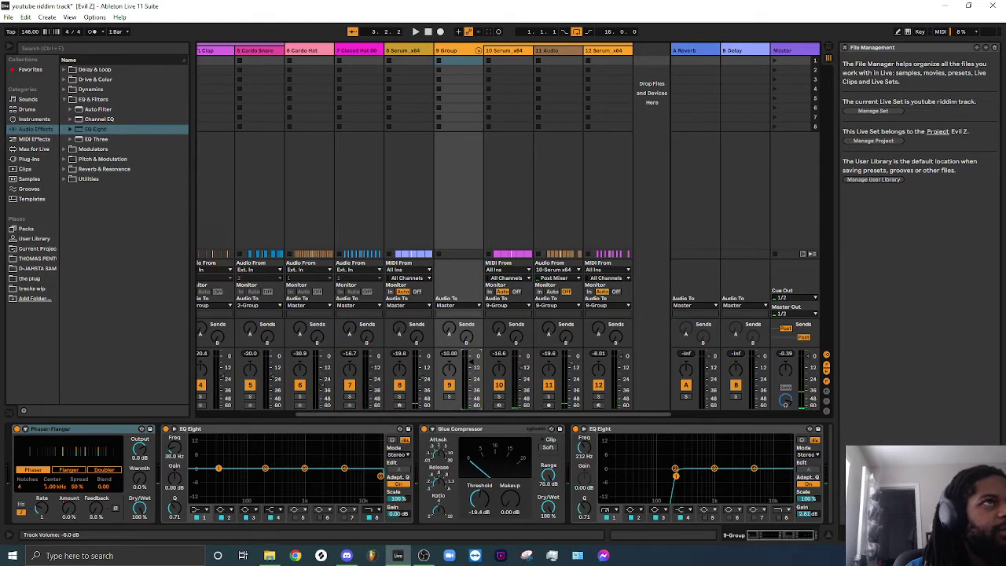
{"action": "key", "text": "space"}
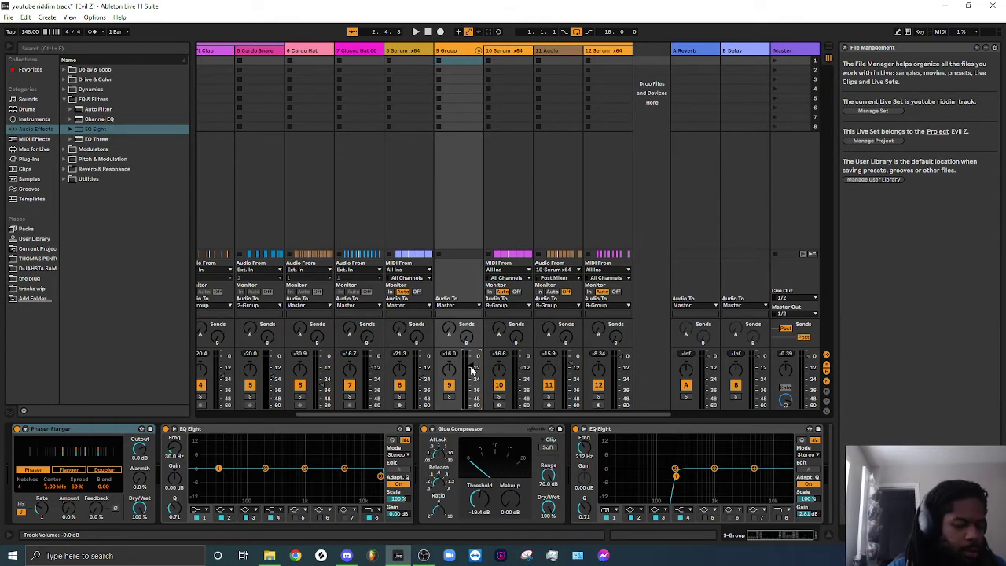
{"action": "key", "text": "space"}
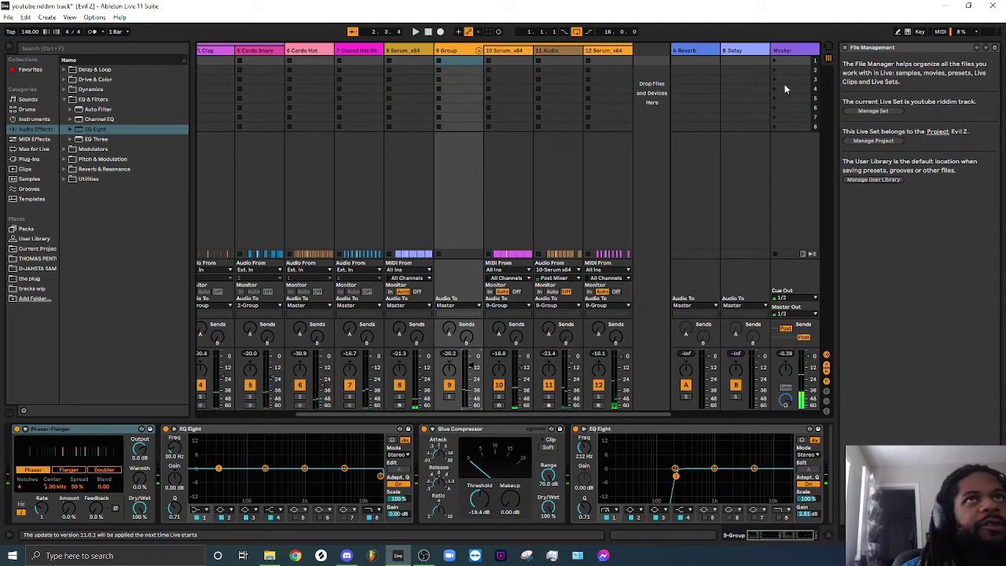
- Deactivate the Master's effect rack and lower 2 Group's volume well below -5.0 dB while playing the mix
{"action": "left_click", "coordinate": [782, 51]}
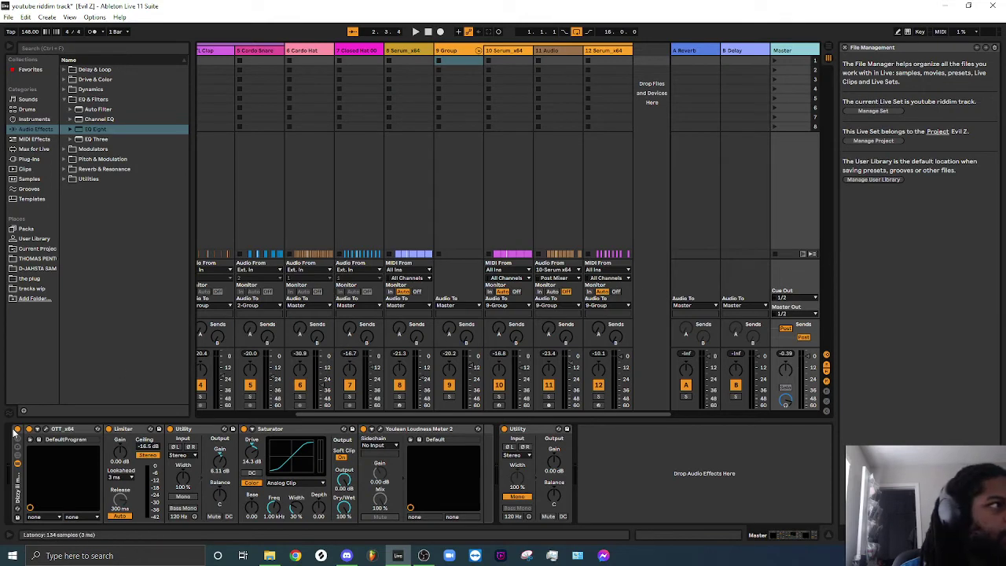
{"action": "key", "text": "space"}
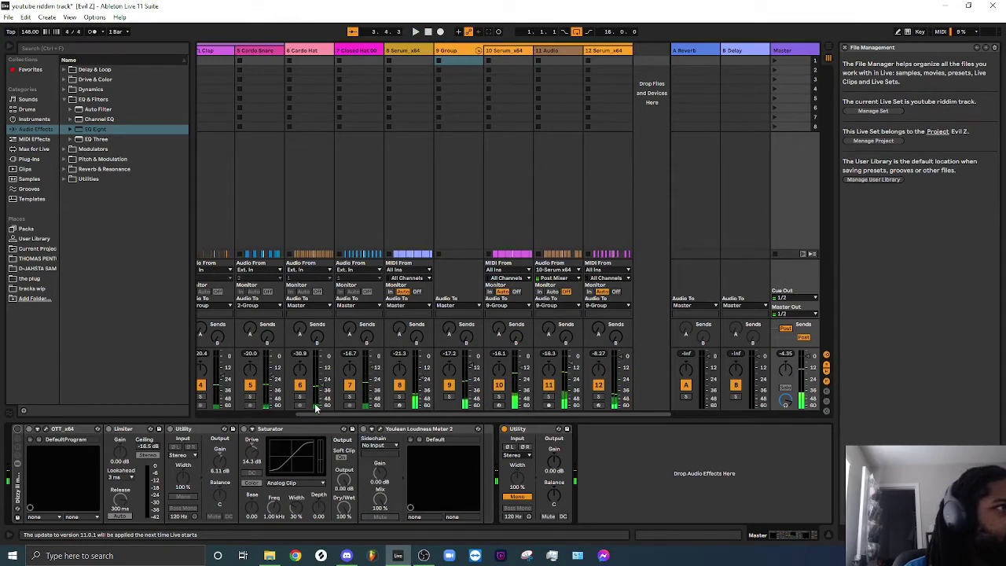
{"action": "left_click_drag", "start_coordinate": [323, 413], "coordinate": [230, 410]}
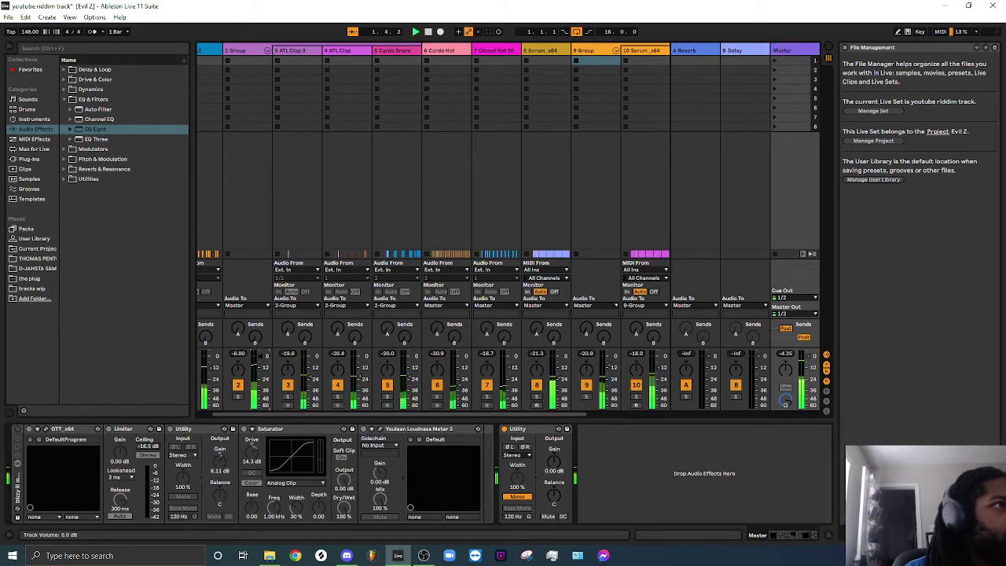
{"action": "left_click_drag", "start_coordinate": [260, 356], "coordinate": [260, 361]}
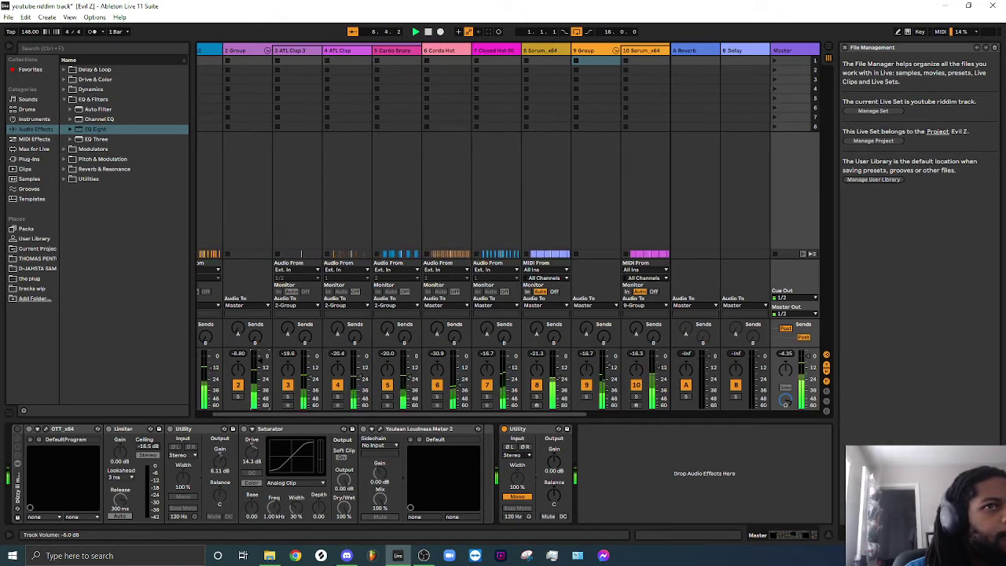
{"action": "left_click_drag", "start_coordinate": [260, 361], "coordinate": [263, 368]}
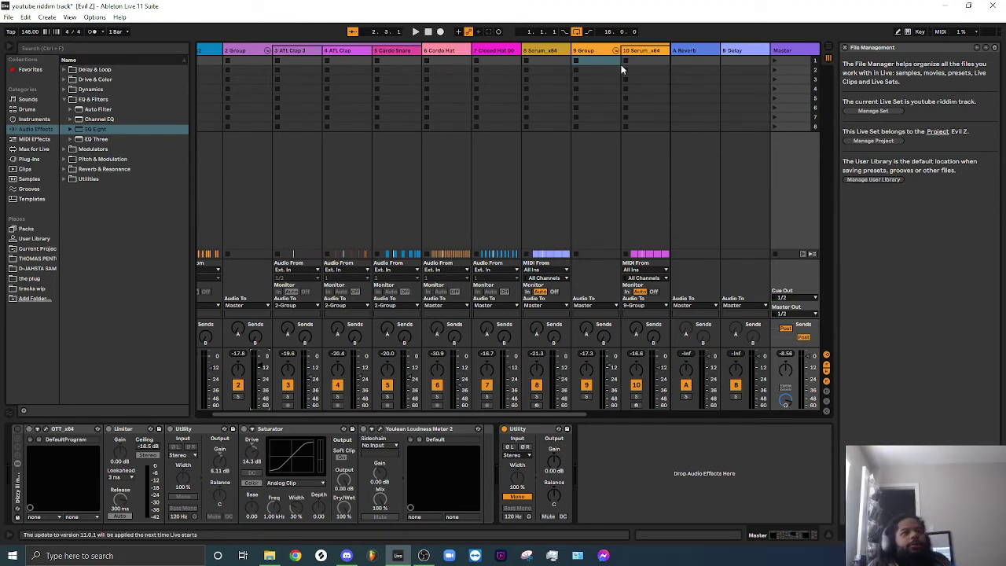
{"action": "left_click", "coordinate": [596, 53]}
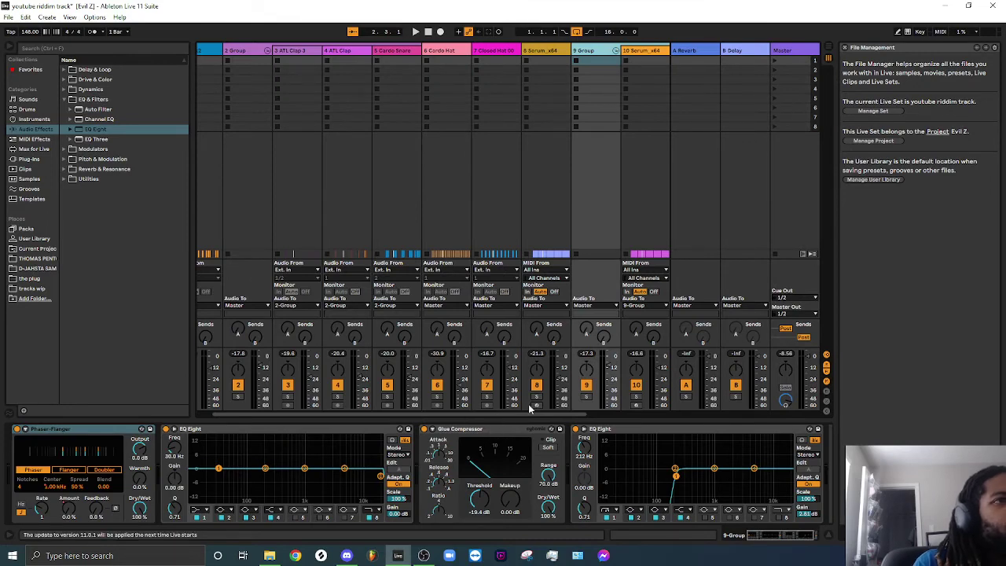
{"action": "left_click_drag", "start_coordinate": [526, 415], "coordinate": [668, 397]}
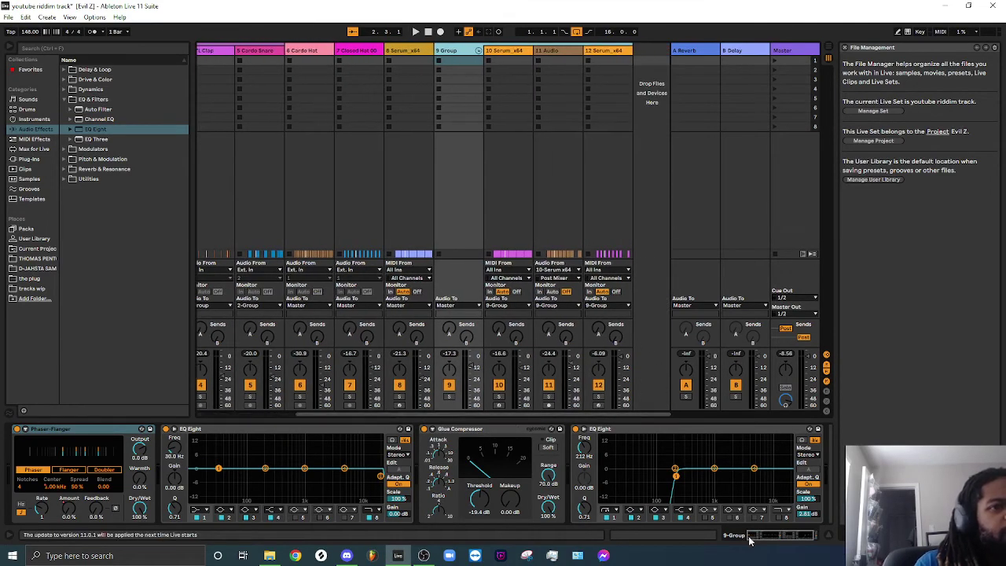
{"action": "mouse_move", "coordinate": [749, 539]}
{"action": "left_mouse_down"}
{"action": "mouse_move", "coordinate": [783, 541]}
{"action": "mouse_move", "coordinate": [748, 545]}
{"action": "left_mouse_up"}
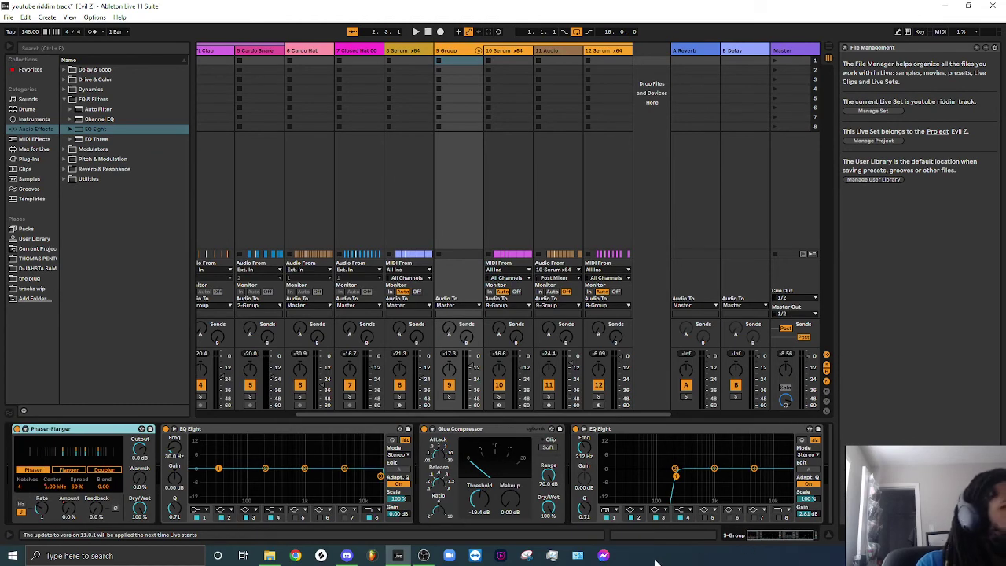
{"action": "left_click_drag", "start_coordinate": [736, 552], "coordinate": [826, 421]}
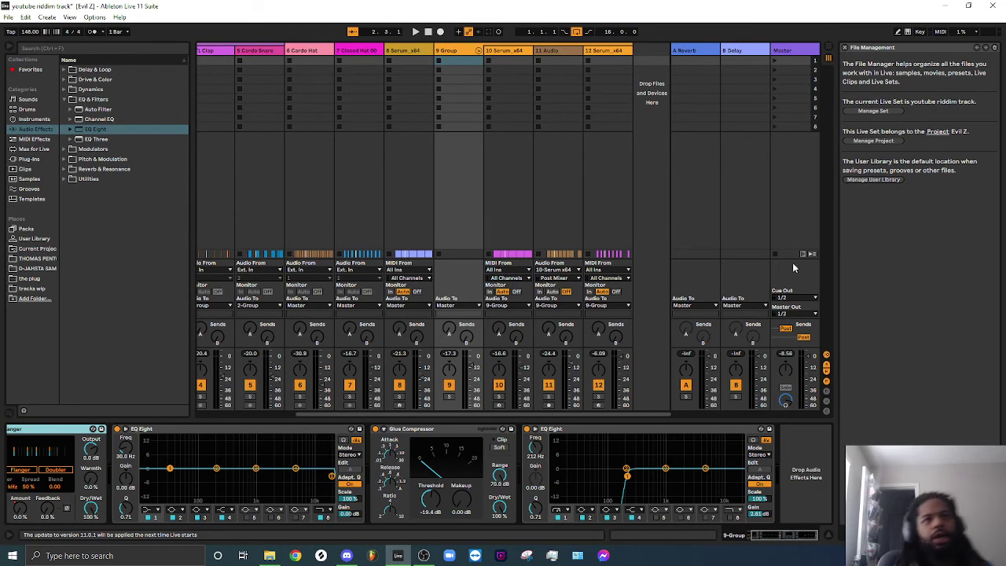